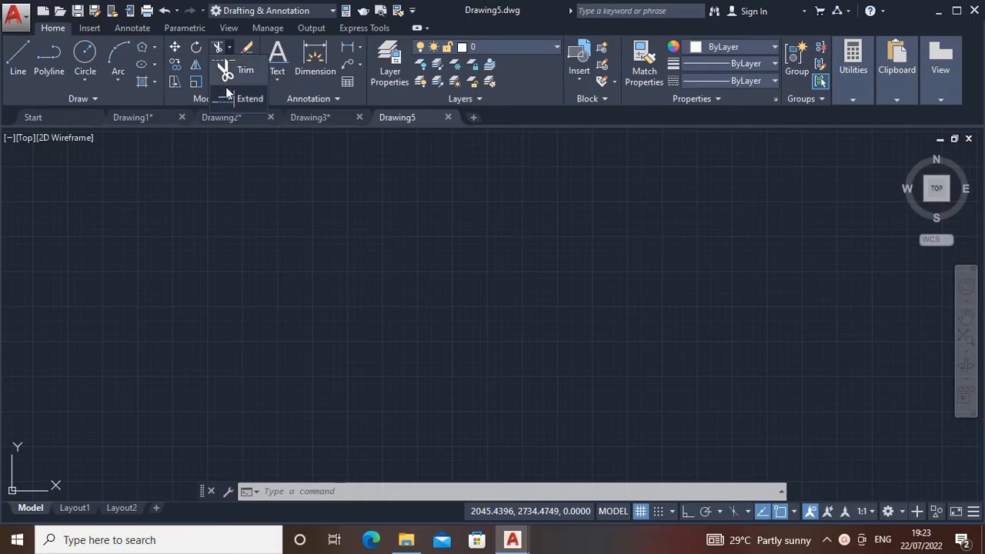
# Step: Switch to the Drawing1 drawing containing the grid of crossing lines
pyautogui.click(230, 68)
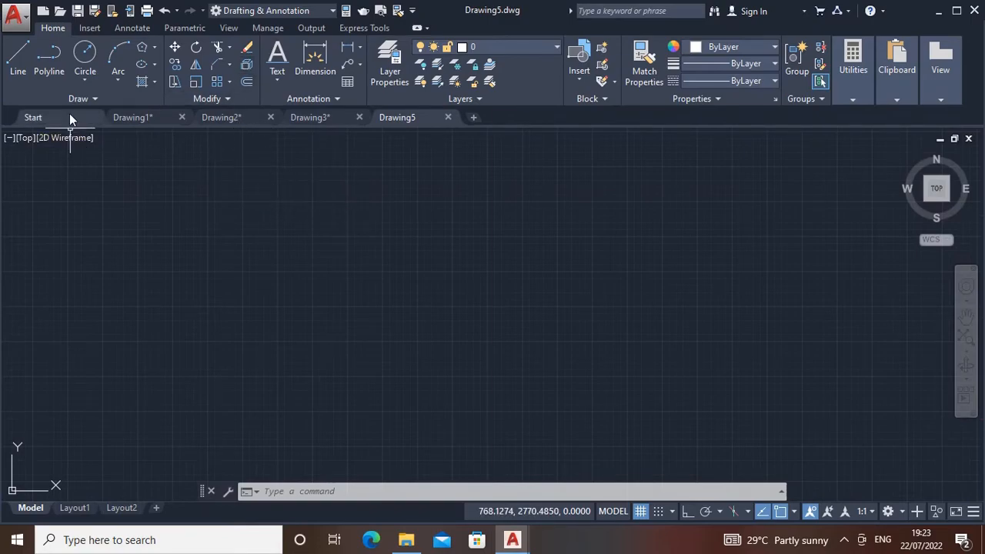
pyautogui.click(131, 119)
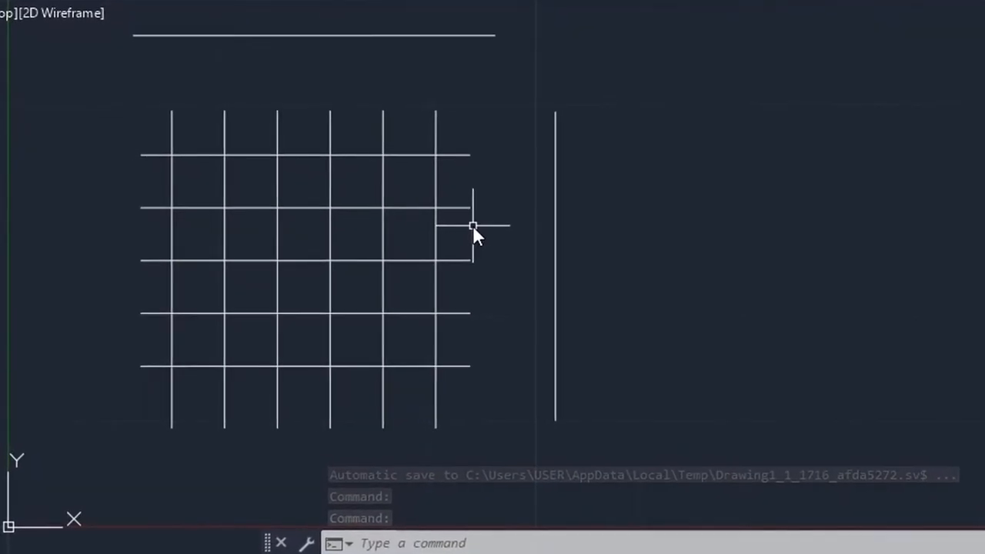
pyautogui.moveTo(484, 234); pyautogui.dragTo(496, 245, button='middle')
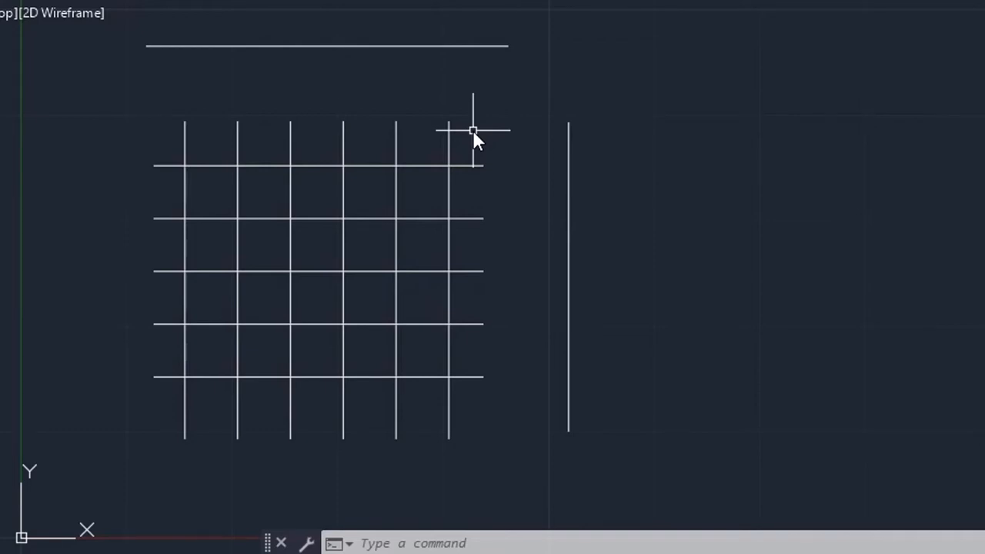
# Step: Trim the upper overhanging ends of the six vertical grid lines one by one with all objects as cutting edges, and undo these trims
pyautogui.write('TR')
pyautogui.press('Return')
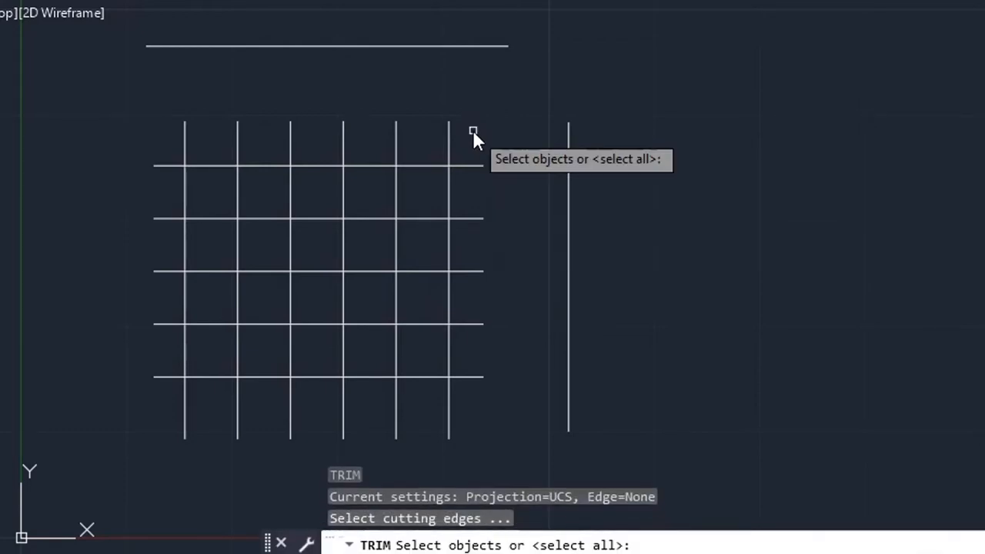
pyautogui.press('Return')
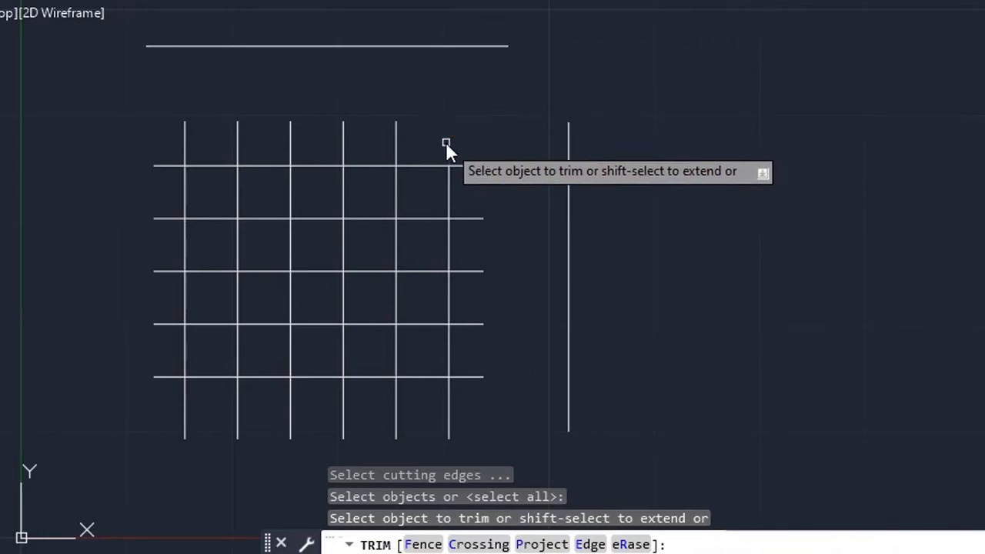
pyautogui.click(445, 141)
pyautogui.click(396, 141)
pyautogui.click(343, 131)
pyautogui.click(291, 128)
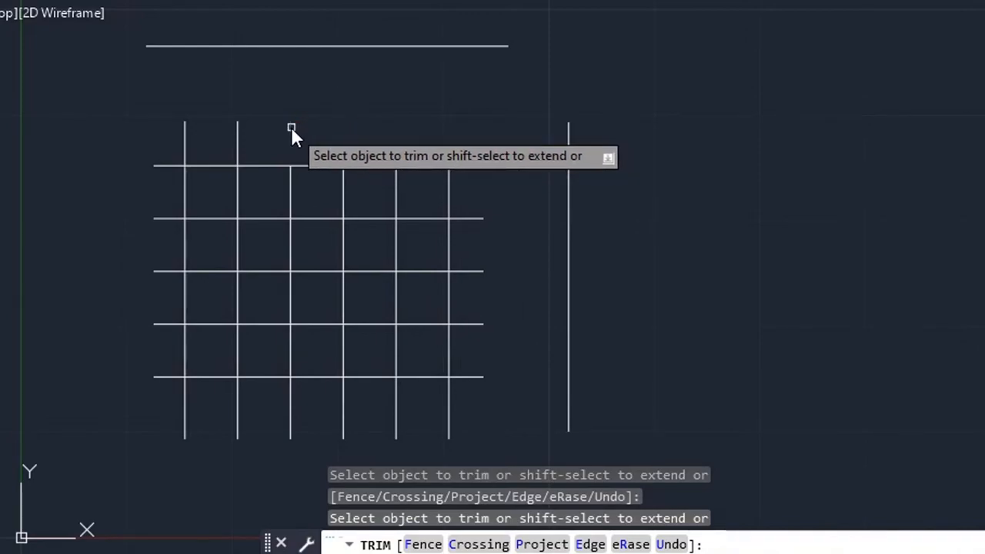
pyautogui.click(237, 128)
pyautogui.click(183, 127)
pyautogui.hotkey('ctrl', 'z')
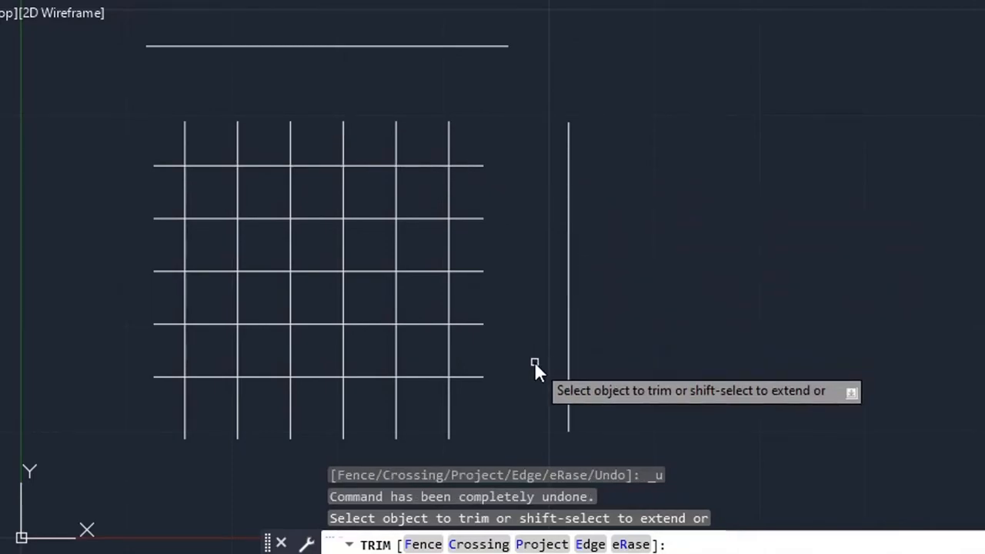
# Step: Trim the overhanging line ends with the Fence option, drawing a freehand fence around the outside of the grid
pyautogui.click(425, 545)
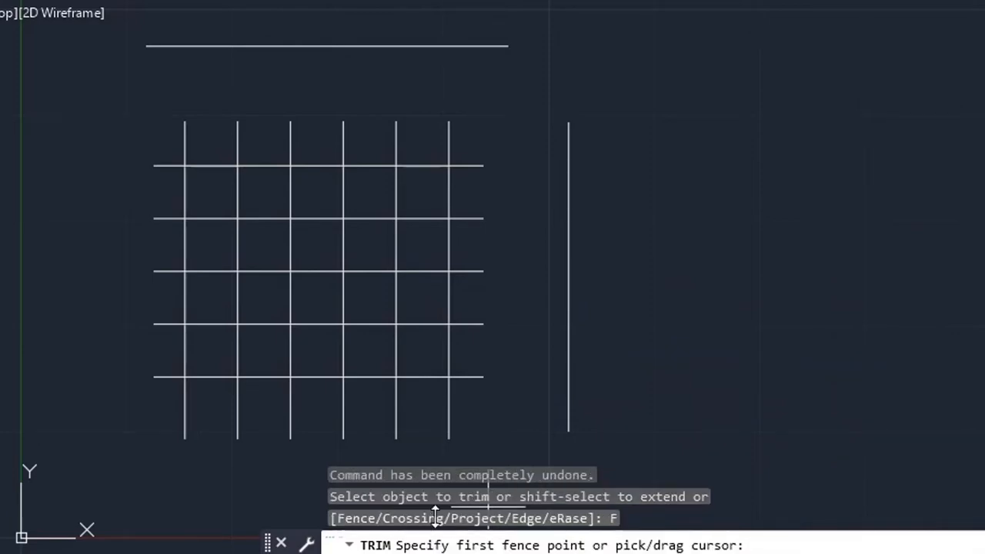
pyautogui.moveTo(482, 424)
pyautogui.mouseDown()
pyautogui.moveTo(486, 324)
pyautogui.moveTo(465, 141)
pyautogui.moveTo(372, 142)
pyautogui.mouseUp()
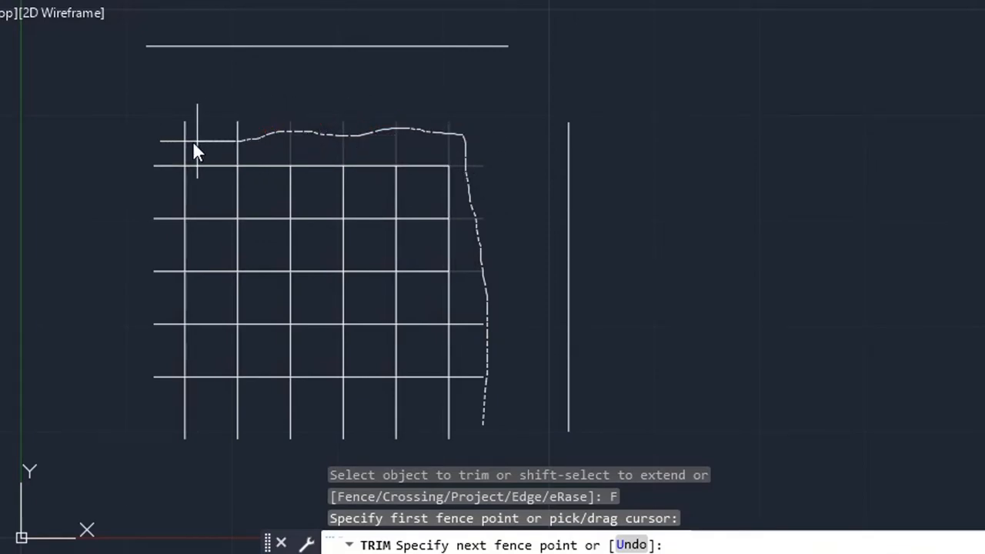
pyautogui.moveTo(159, 156); pyautogui.dragTo(161, 165)
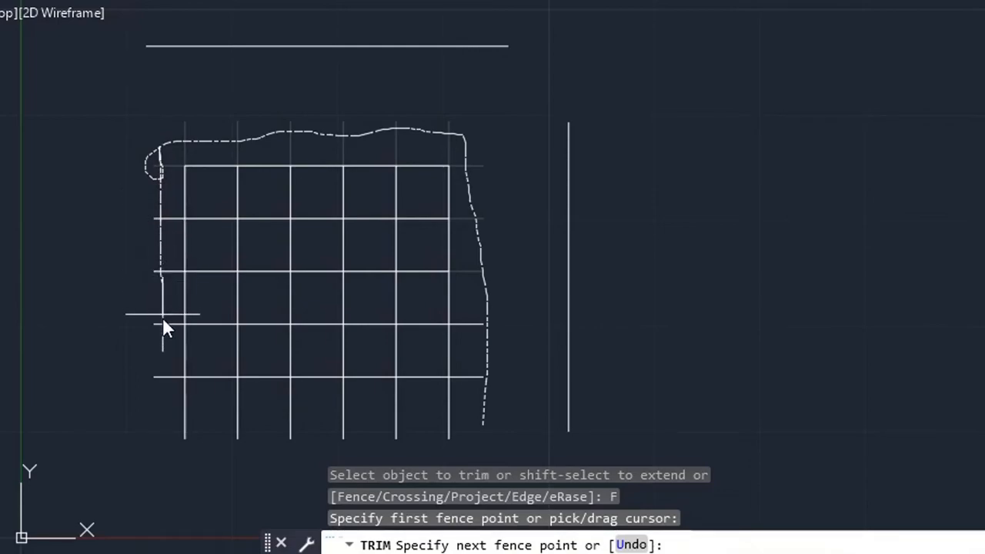
pyautogui.moveTo(157, 397); pyautogui.dragTo(283, 406)
pyautogui.moveTo(500, 402); pyautogui.dragTo(511, 399)
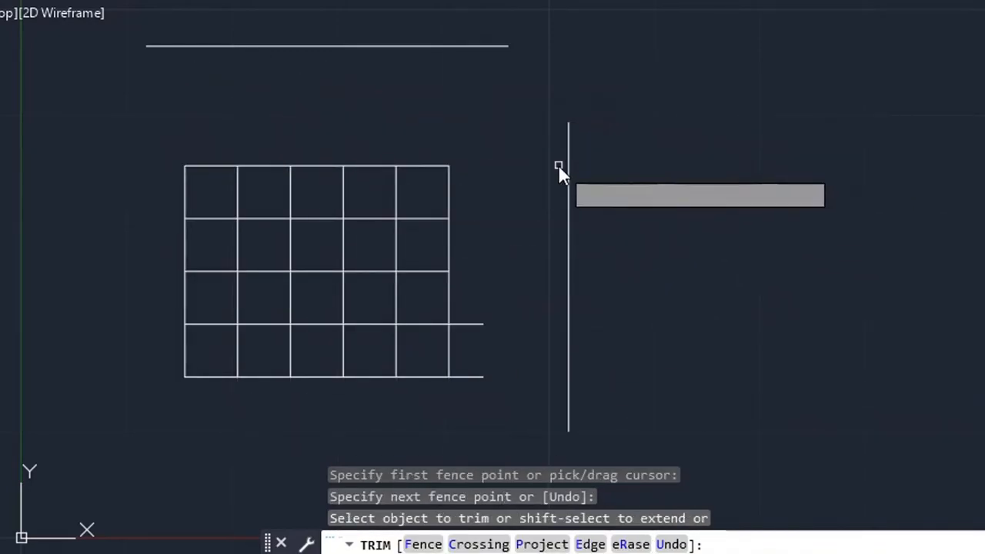
# Step: Trim the leftover right-hand ends of the two lowest horizontal grid lines
pyautogui.click(485, 324)
pyautogui.click(475, 374)
pyautogui.click(469, 395)
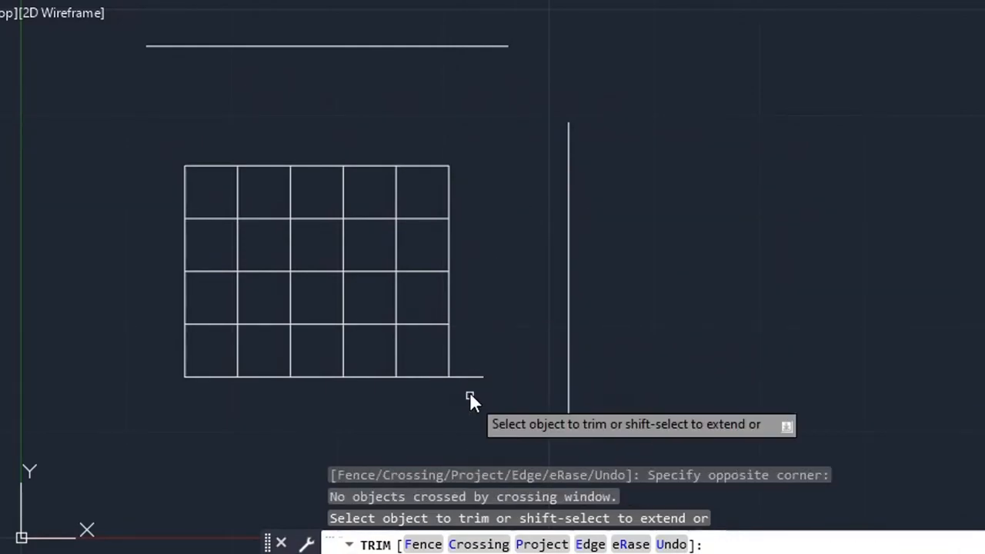
pyautogui.click(473, 373)
pyautogui.click(474, 380)
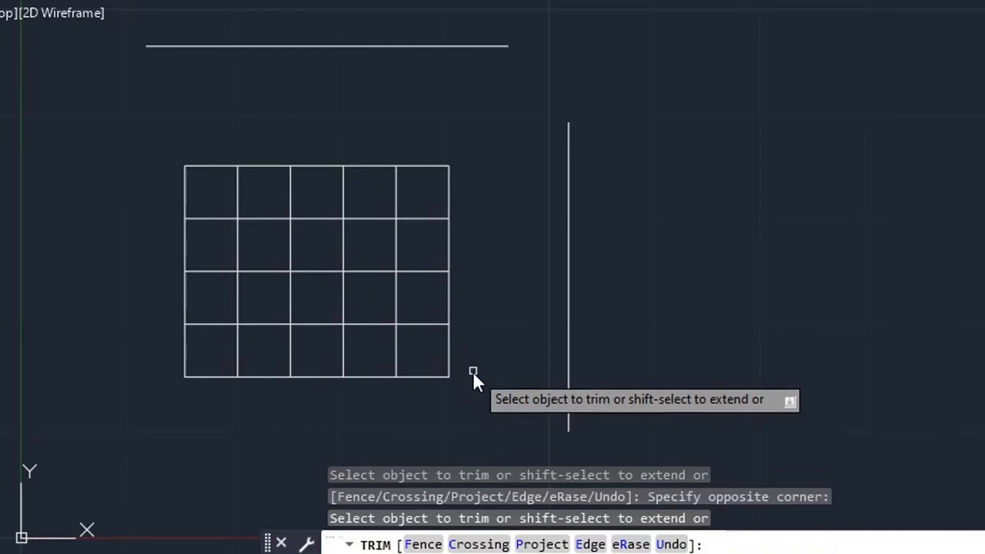
# Step: Undo all trims made around the grid and leave the Trim command
pyautogui.hotkey('ctrl', 'z')
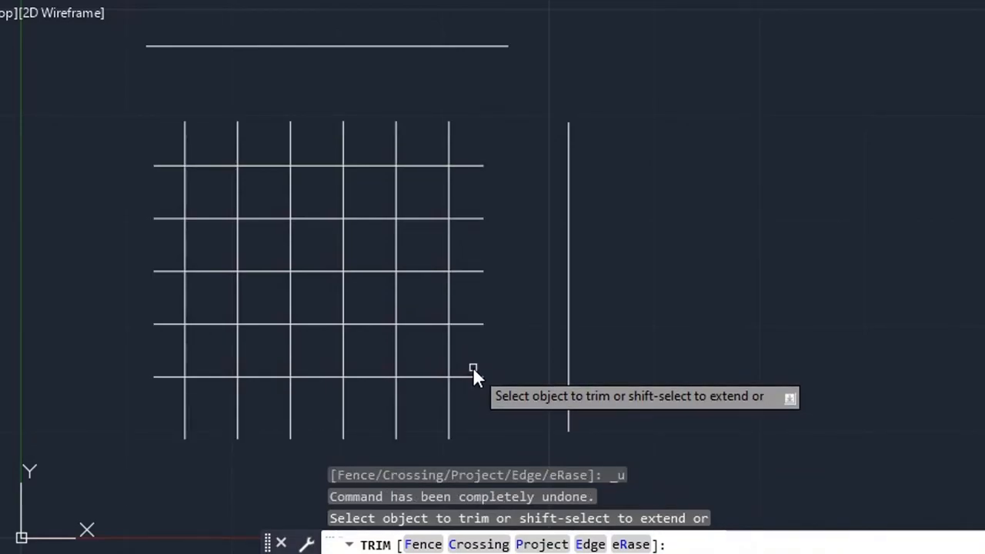
pyautogui.press('Escape')
pyautogui.press('Escape')
pyautogui.press('Escape')
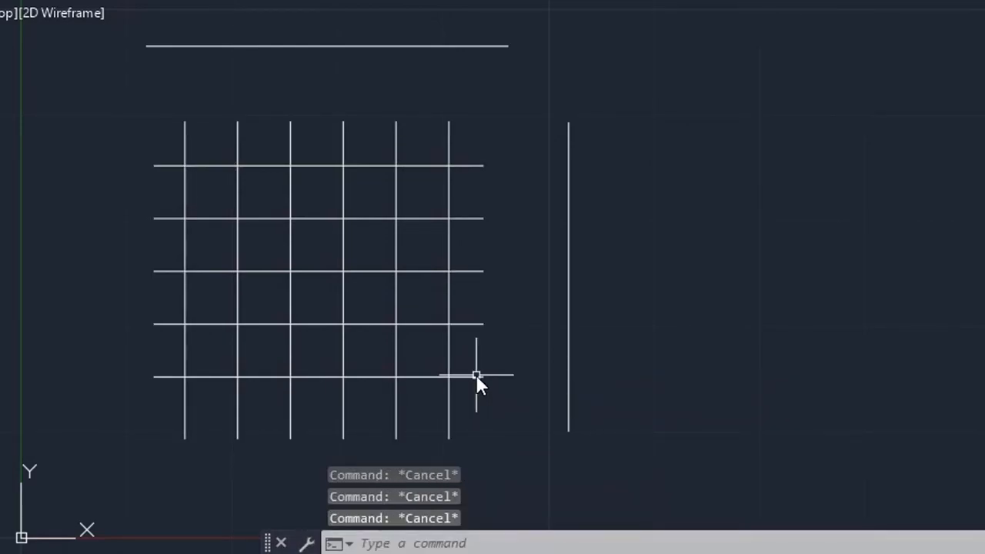
# Step: Trim the overhanging line ends with a freehand fence around the grid, starting beyond its lower right corner, and end the command
pyautogui.write('tr')
pyautogui.press('space')
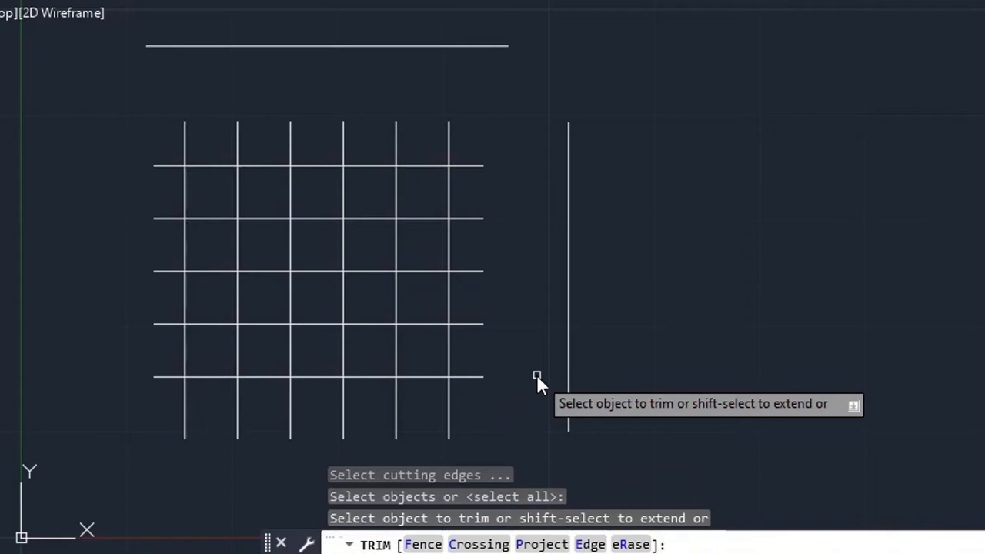
pyautogui.click(431, 545)
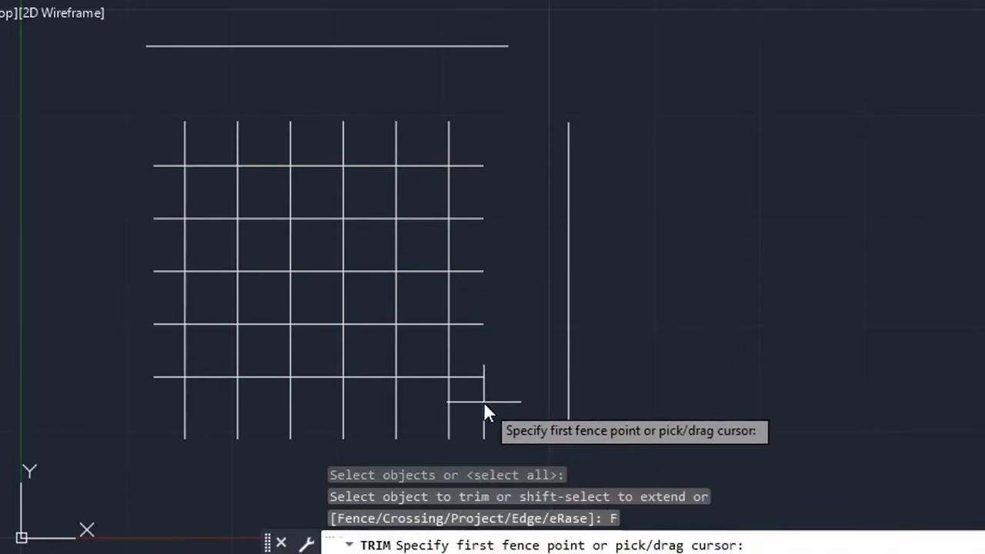
pyautogui.click(474, 404)
pyautogui.moveTo(474, 389)
pyautogui.mouseDown()
pyautogui.moveTo(475, 125)
pyautogui.moveTo(386, 131)
pyautogui.mouseUp()
pyautogui.moveTo(171, 142)
pyautogui.mouseDown()
pyautogui.moveTo(159, 158)
pyautogui.moveTo(164, 185)
pyautogui.mouseUp()
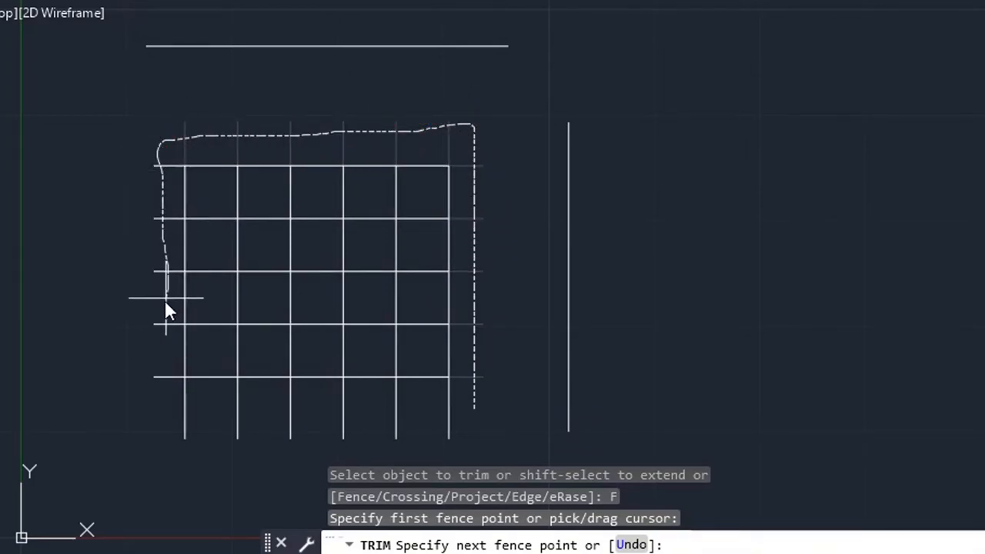
pyautogui.moveTo(154, 381)
pyautogui.mouseDown()
pyautogui.moveTo(161, 397)
pyautogui.moveTo(515, 407)
pyautogui.mouseUp()
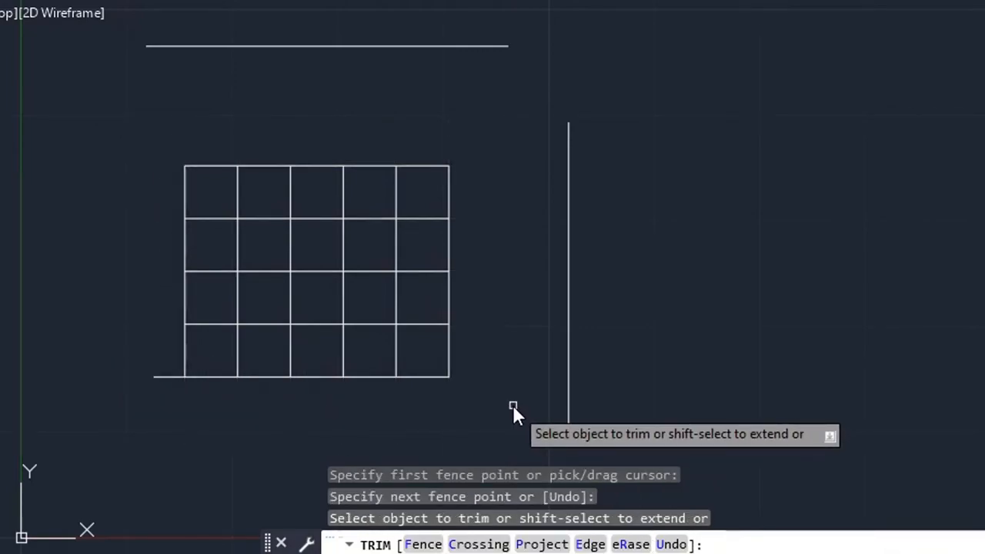
pyautogui.write('l')
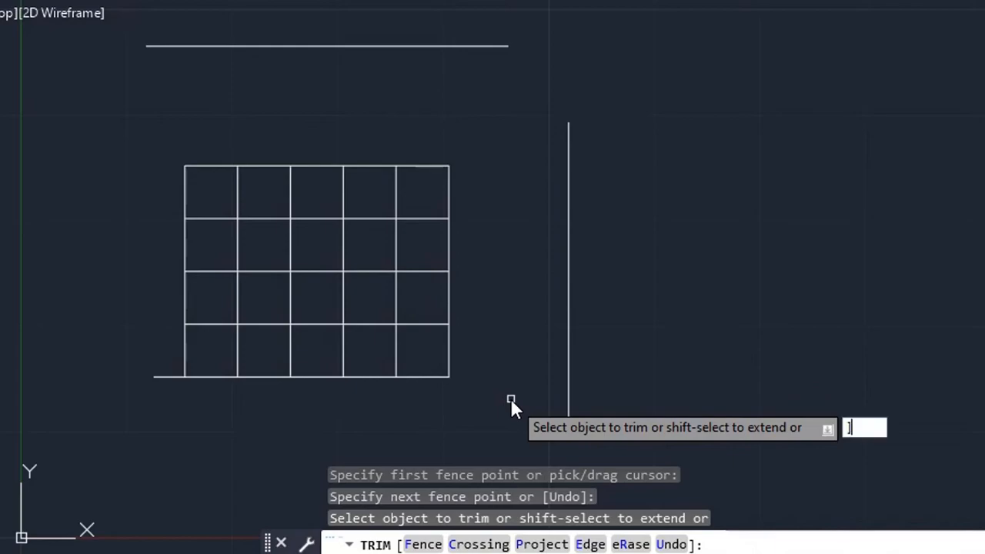
pyautogui.press('Return')
pyautogui.press('Escape')
pyautogui.press('Escape')
pyautogui.press('Escape')
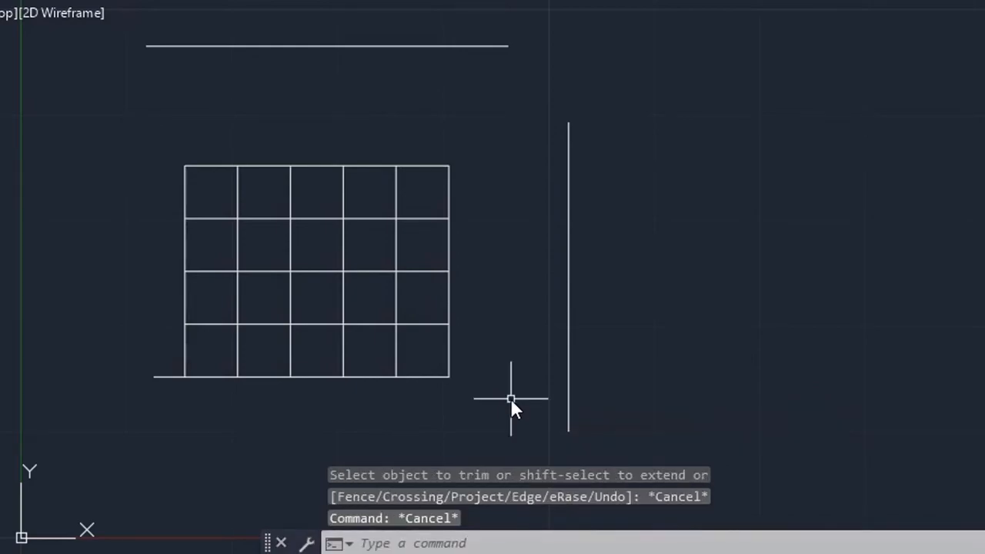
# Step: Trim the leftover stub at the grid's lower left corner using a crossing selection
pyautogui.write('tr')
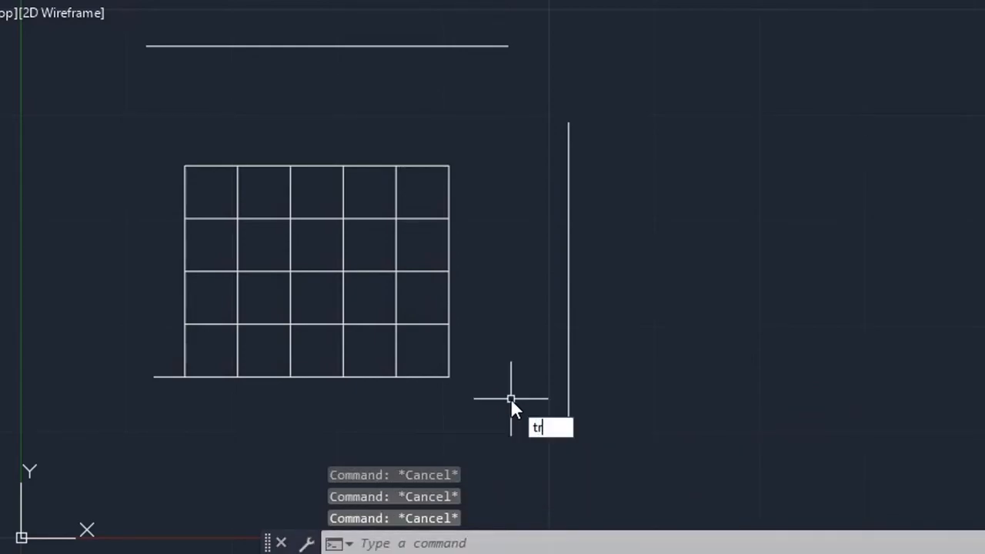
pyautogui.press('Return')
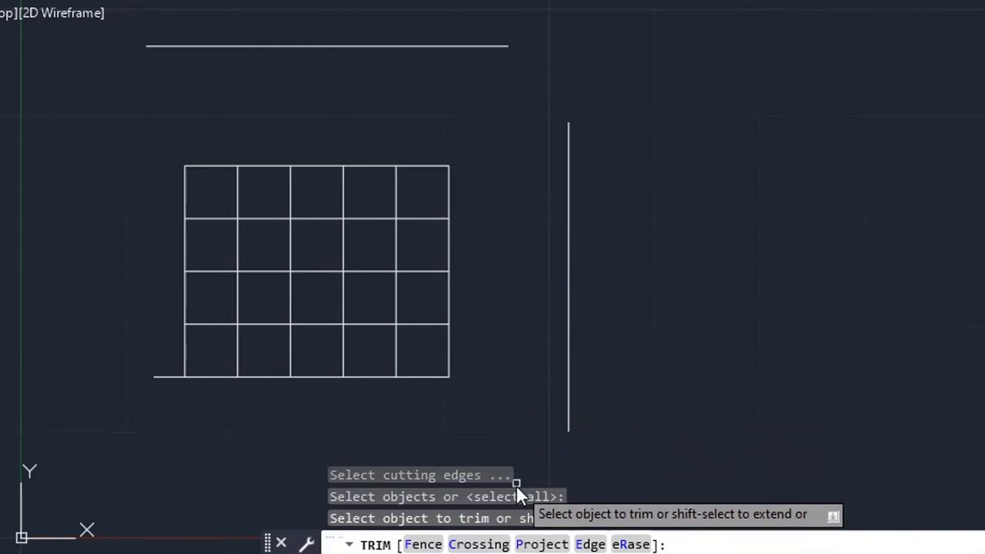
pyautogui.click(472, 547)
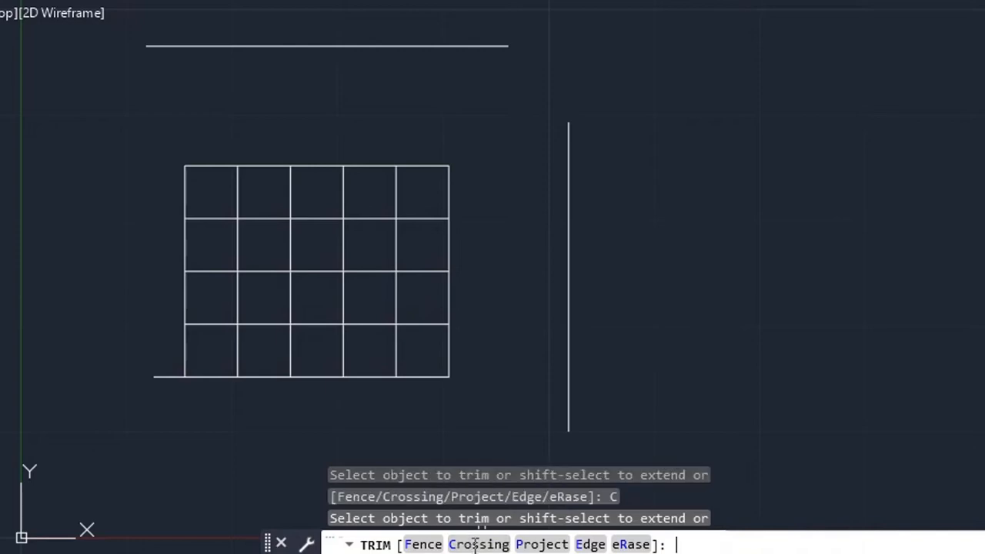
pyautogui.click(139, 355)
pyautogui.click(168, 402)
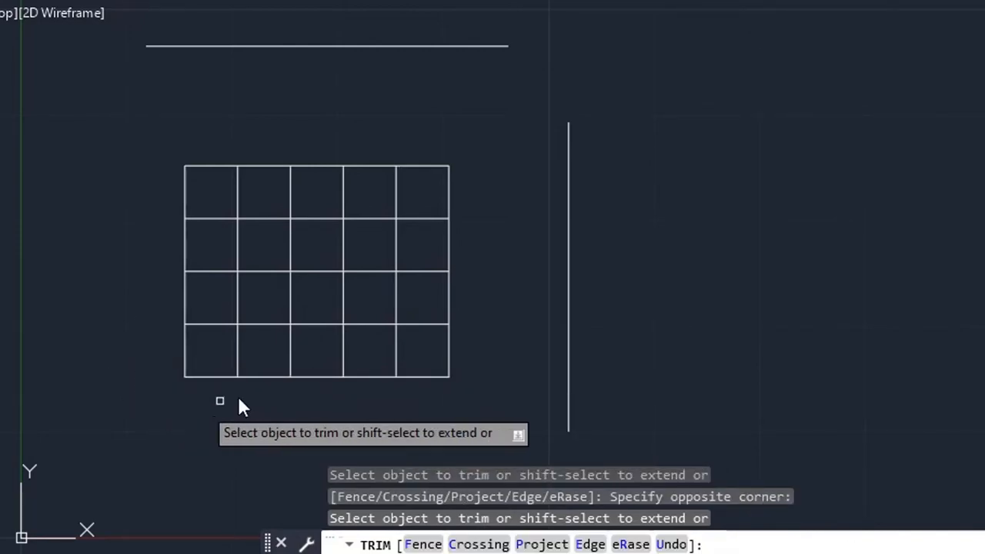
# Step: Trim away the dividing segments in the grid's bottom row and rightmost column using crossing selections
pyautogui.click(206, 344)
pyautogui.click(408, 359)
pyautogui.click(213, 333)
pyautogui.click(212, 200)
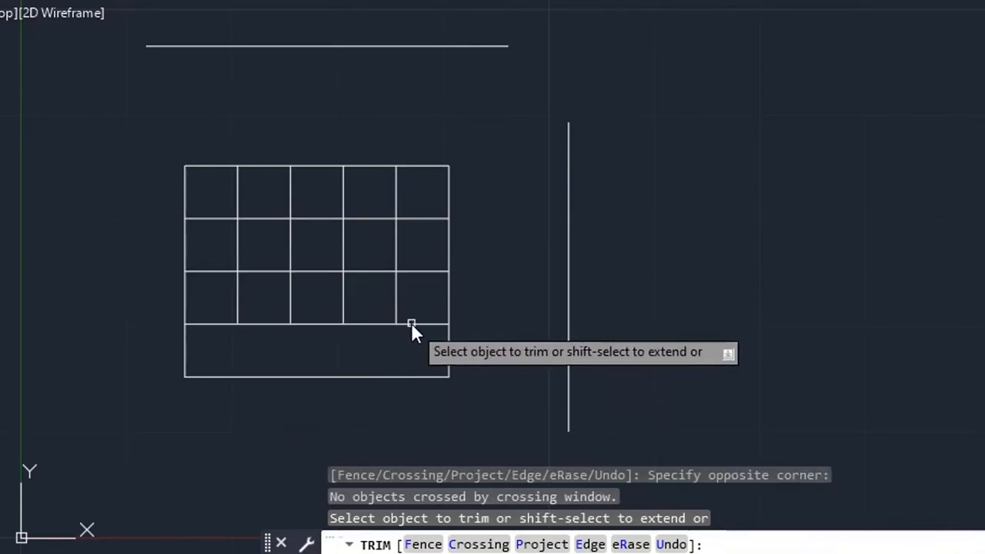
pyautogui.click(417, 344)
pyautogui.click(429, 212)
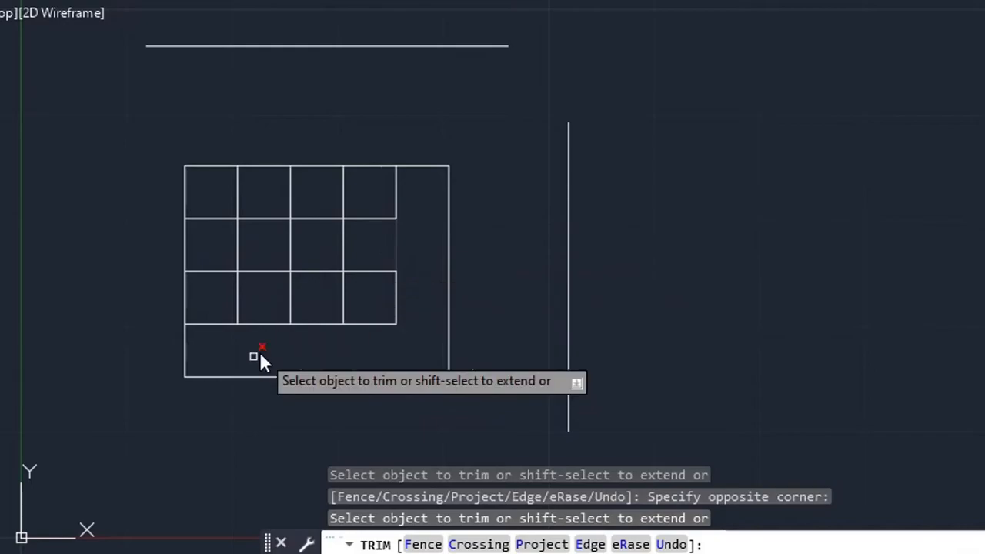
# Step: Trim away the dividing segments in the grid's leftmost column and top row using crossing selections, and end the command
pyautogui.click(204, 334)
pyautogui.click(224, 195)
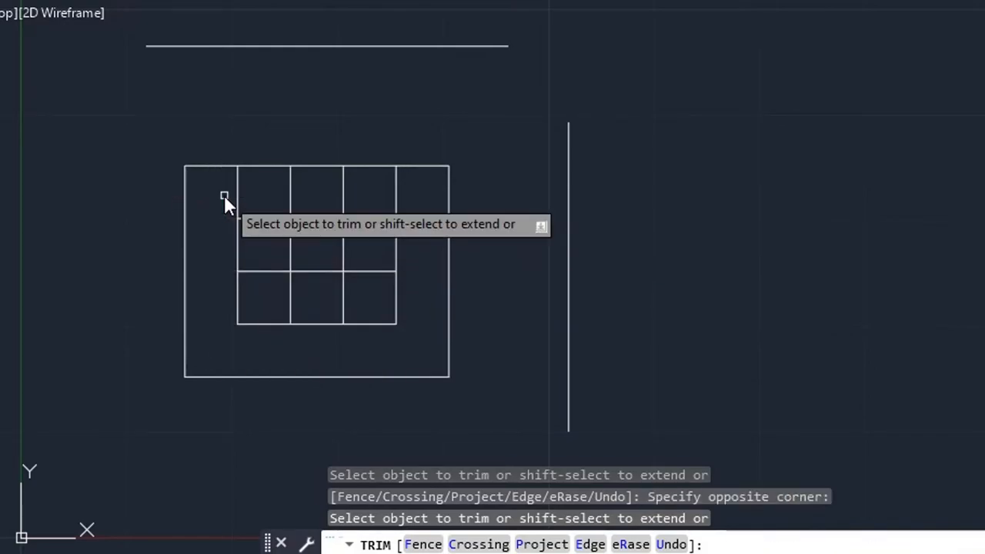
pyautogui.click(224, 184)
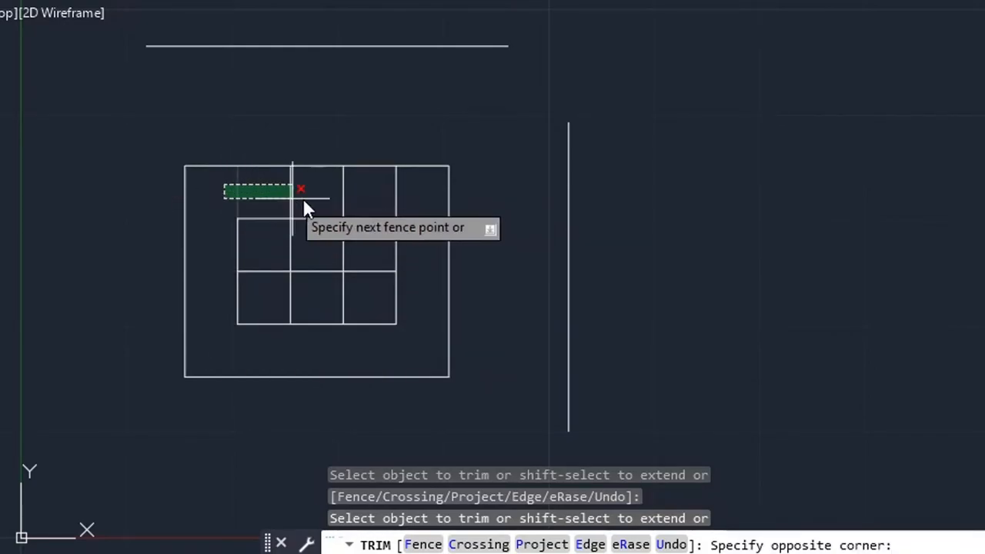
pyautogui.click(419, 199)
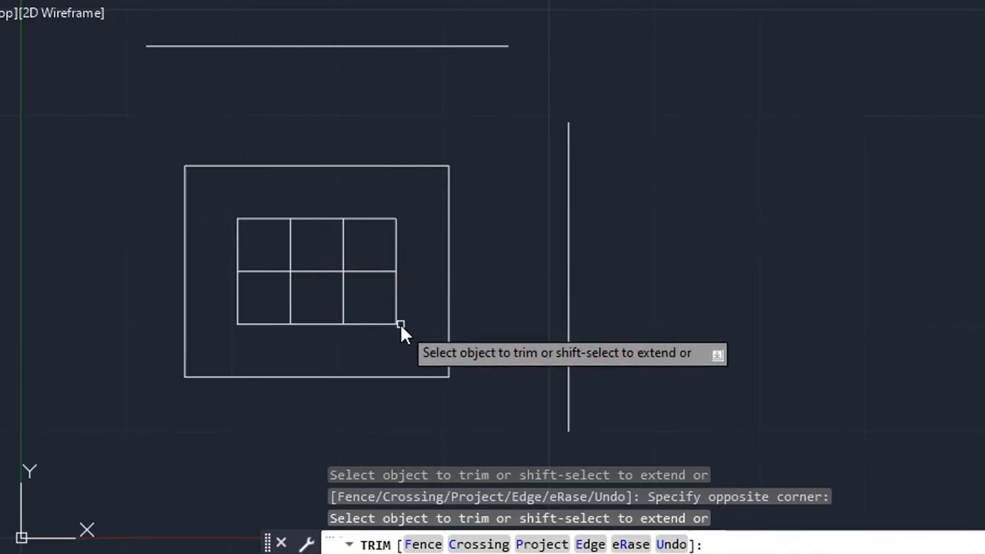
pyautogui.press('Escape')
pyautogui.press('Escape')
pyautogui.press('Escape')
pyautogui.press('Escape')
# Step: Trim individual dividing segments inside the inner rectangle, keeping only the small square at its bottom centre
pyautogui.write('tr')
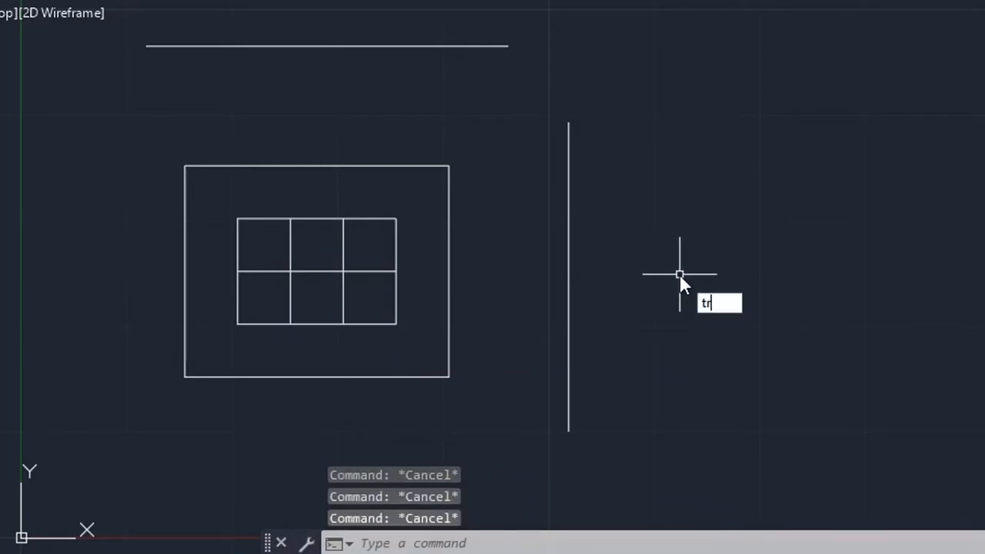
pyautogui.press('Return')
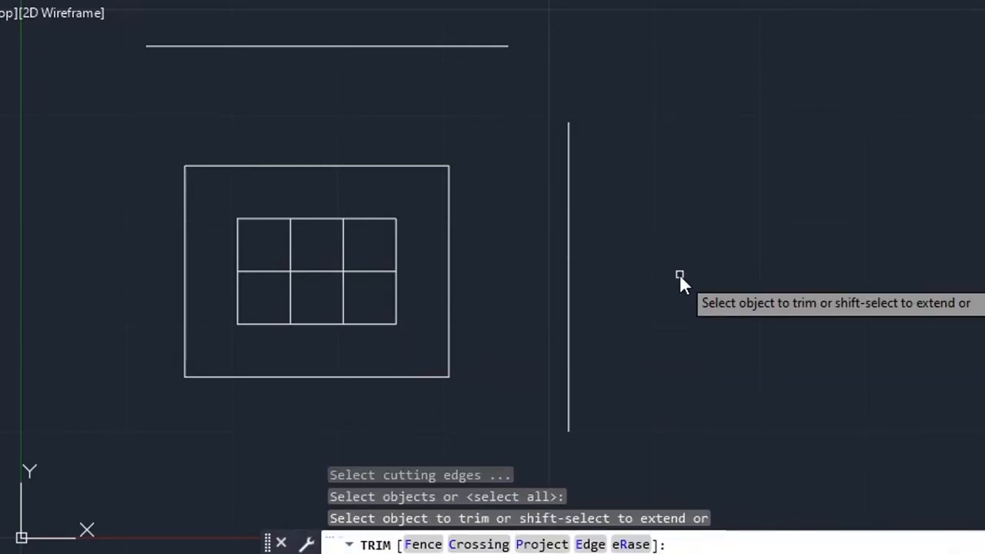
pyautogui.click(377, 270)
pyautogui.click(345, 249)
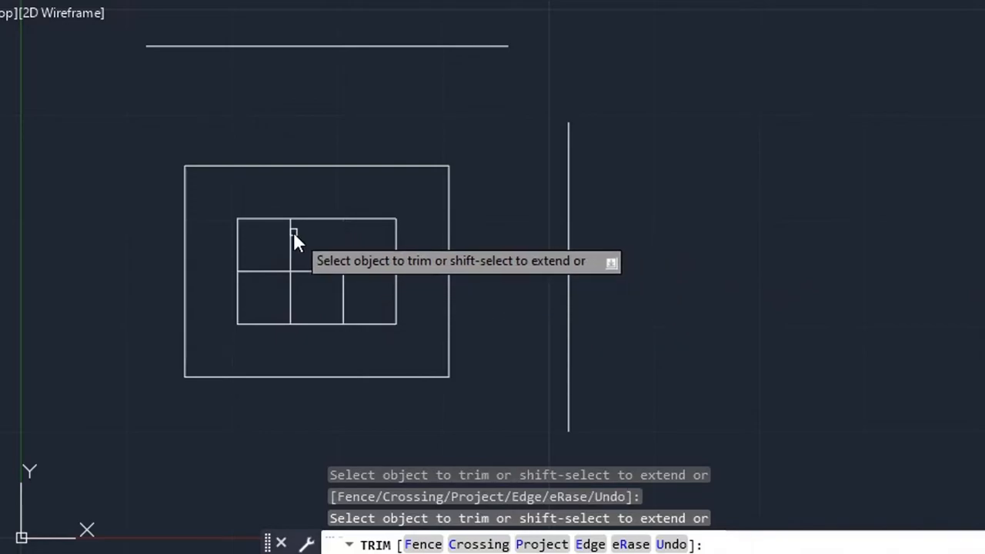
pyautogui.click(293, 231)
pyautogui.click(260, 271)
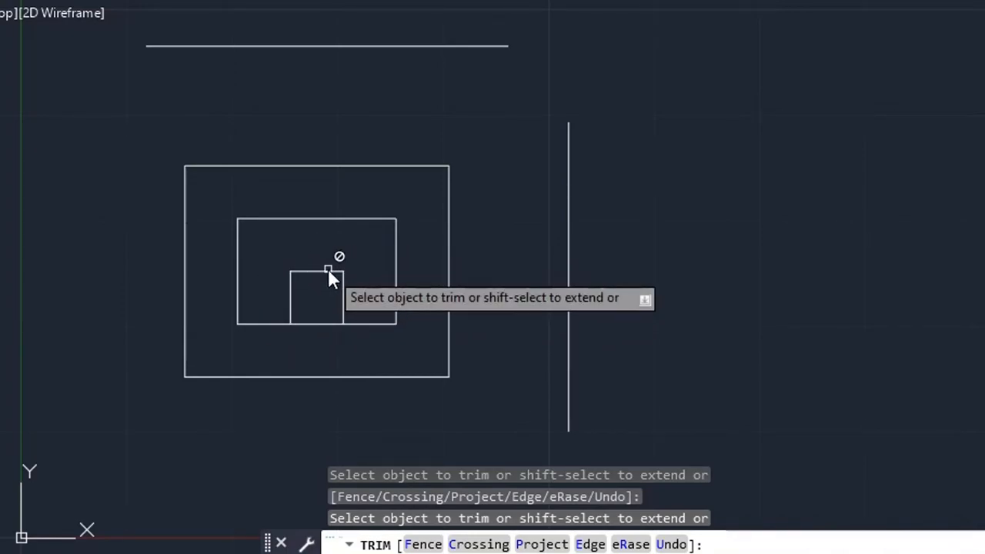
pyautogui.press('Escape')
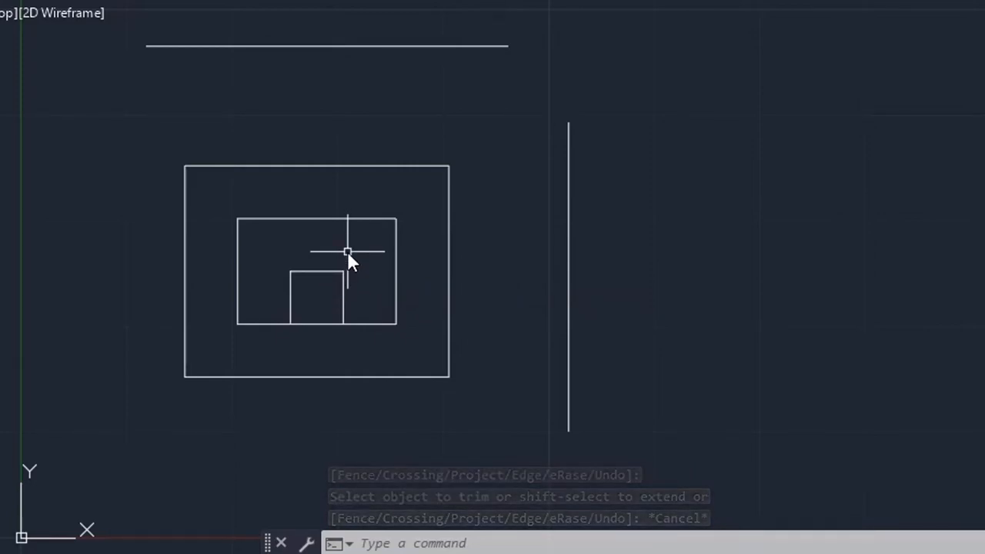
# Step: Try to trim the top edge of the outer rectangle using all objects as cutting edges, and end the command
pyautogui.click(368, 166)
pyautogui.press('Escape')
pyautogui.write('tr')
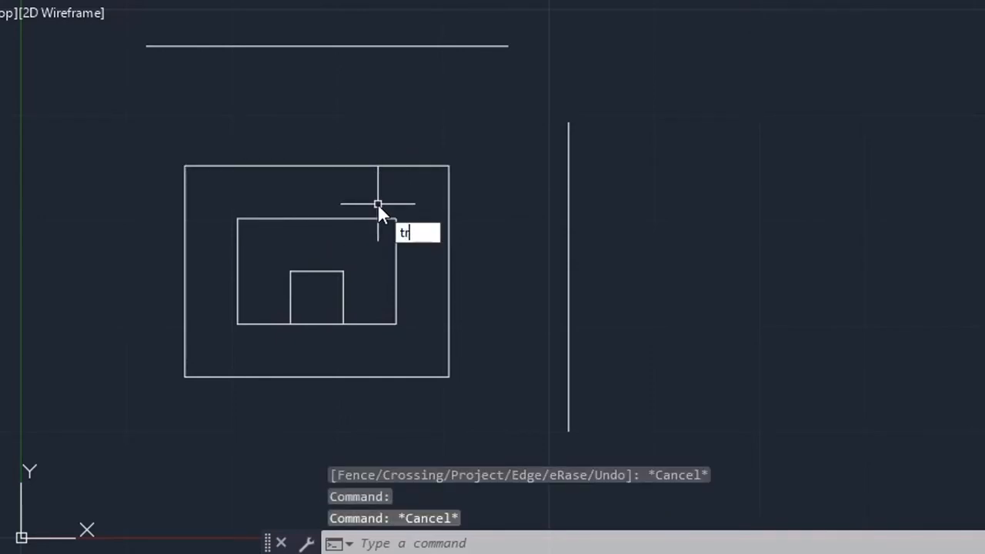
pyautogui.press('Return')
pyautogui.press('Return')
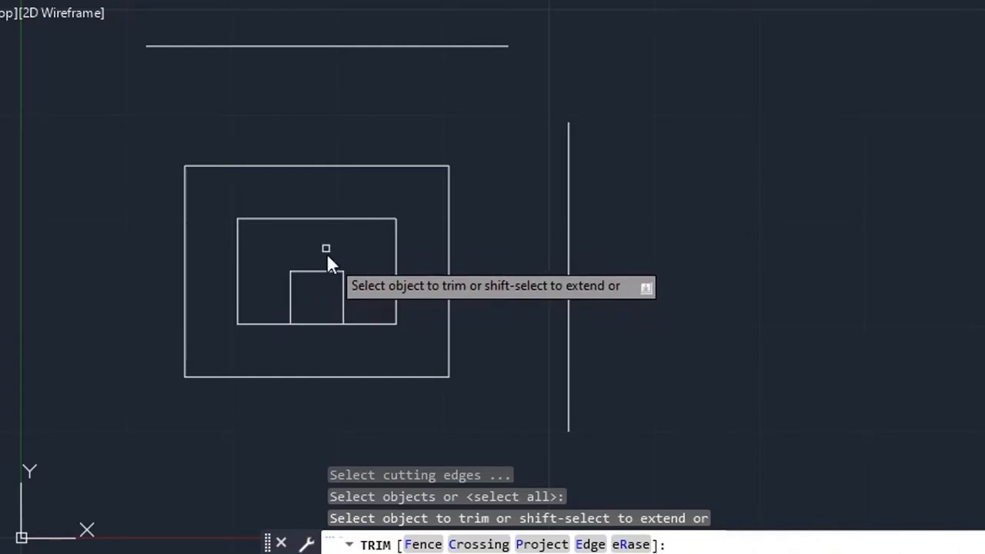
pyautogui.click(320, 165)
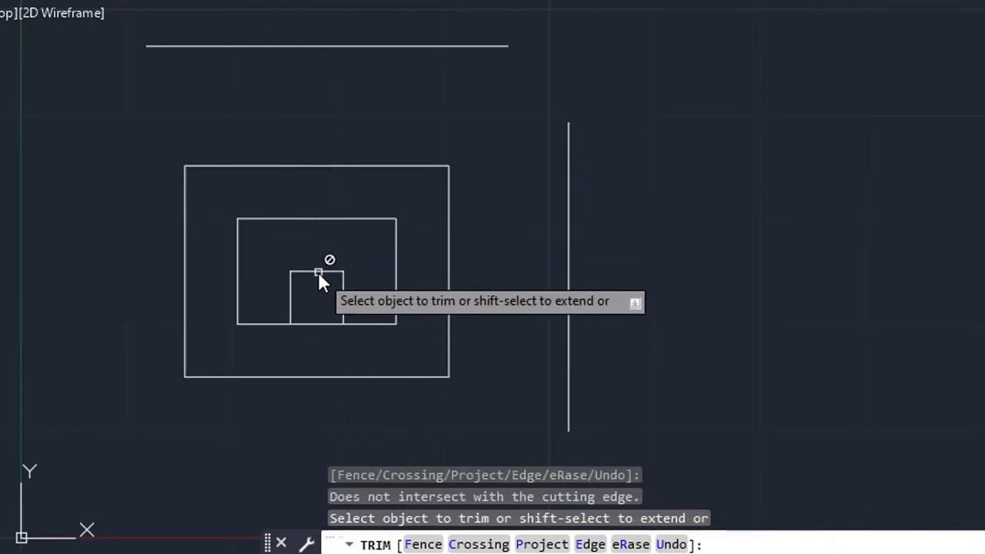
pyautogui.press('Escape')
pyautogui.moveTo(343, 254); pyautogui.dragTo(352, 241, button='middle')
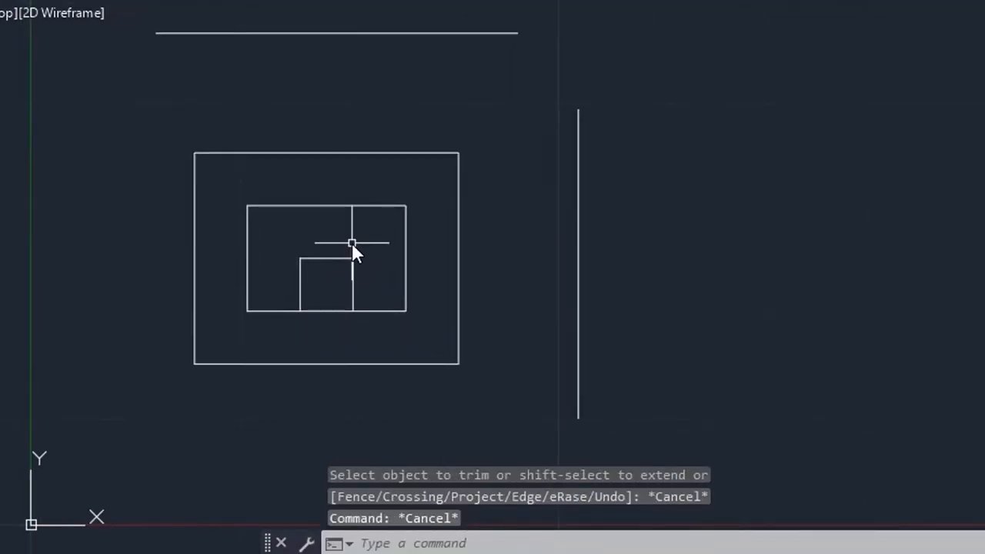
# Step: Undo the previous trims to bring back the full grid of five horizontal and six vertical lines
pyautogui.hotkey('ctrl', 'z')
pyautogui.hotkey('ctrl', 'z')
pyautogui.hotkey('ctrl', 'z')
pyautogui.hotkey('ctrl', 'z')
pyautogui.hotkey('ctrl', 'z')
pyautogui.hotkey('ctrl', 'z')
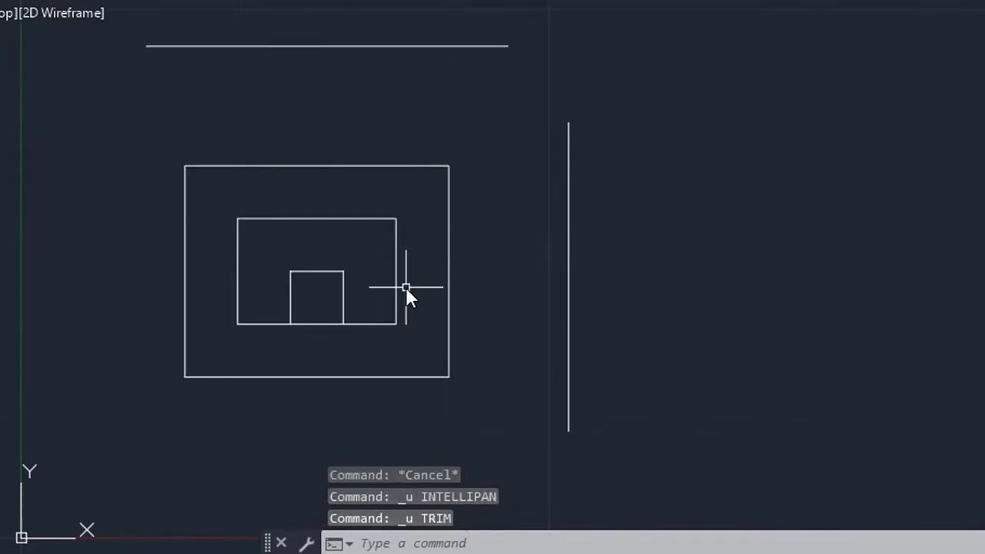
pyautogui.moveTo(406, 287); pyautogui.dragTo(423, 280, button='middle')
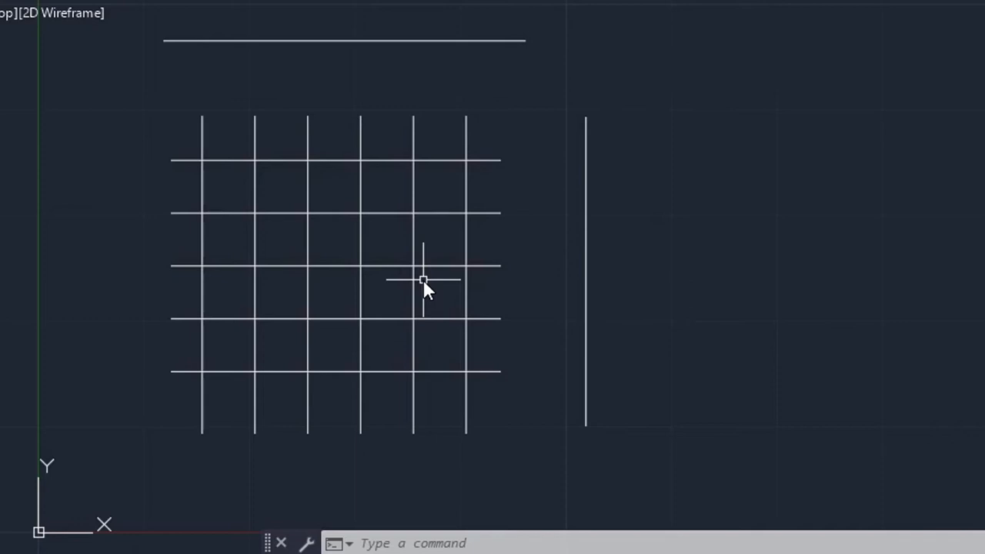
# Step: Trim the outer stubs of the second and third horizontal lines, using only the leftmost vertical grid line as cutting edge
pyautogui.write('tr')
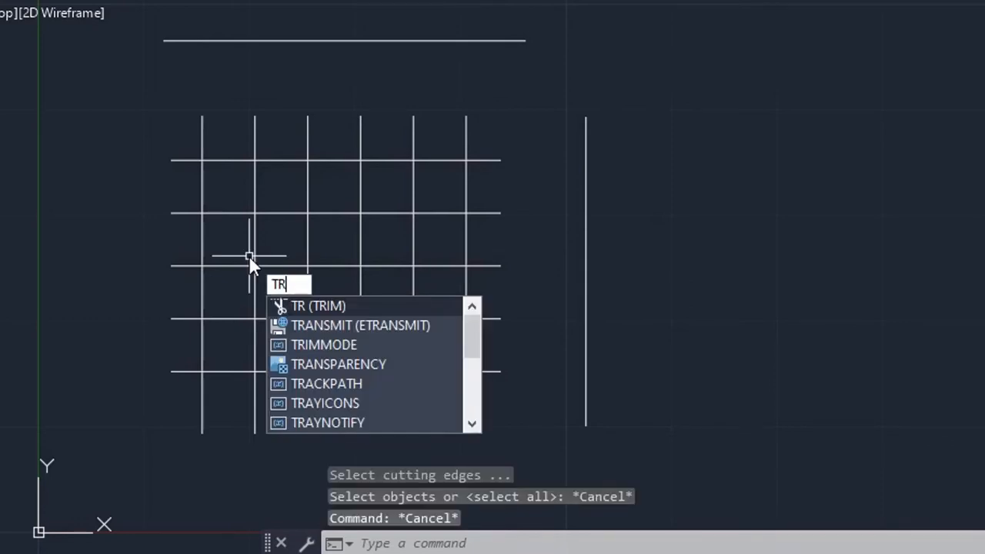
pyautogui.press('Return')
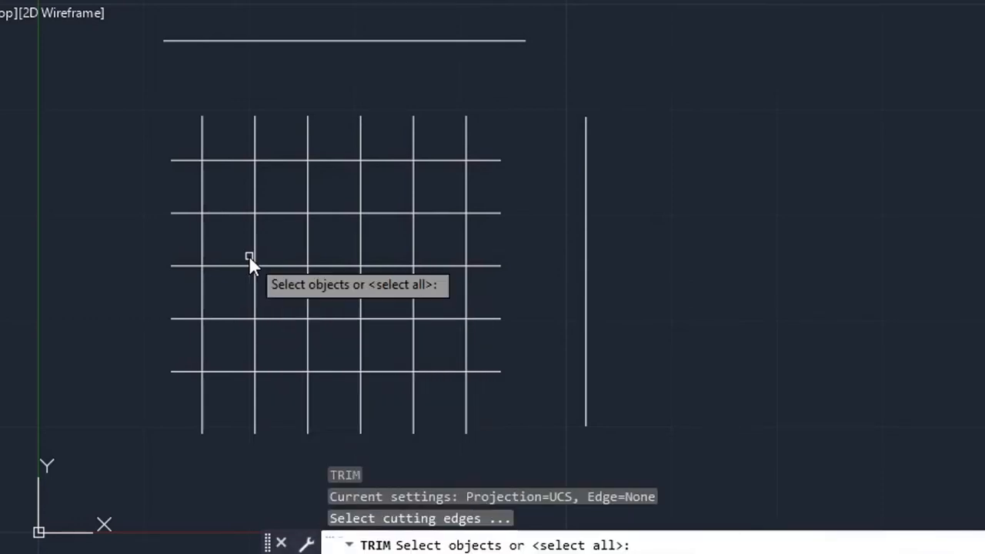
pyautogui.click(204, 242)
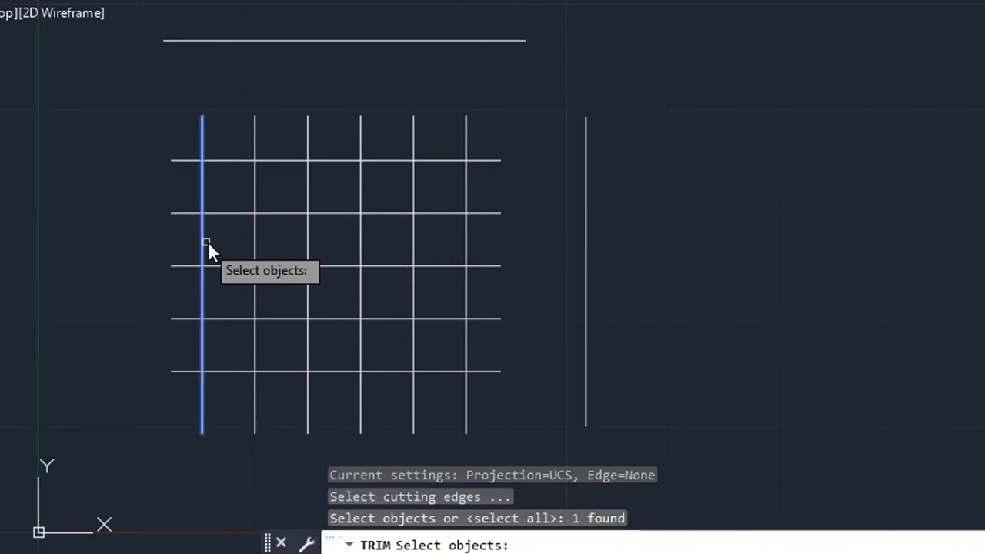
pyautogui.press('Return')
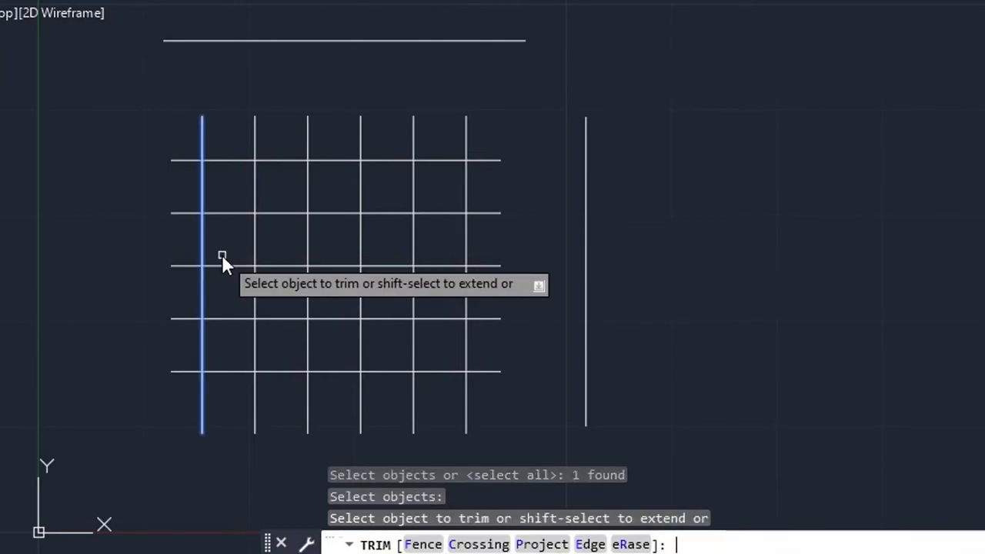
pyautogui.click(182, 213)
pyautogui.click(175, 266)
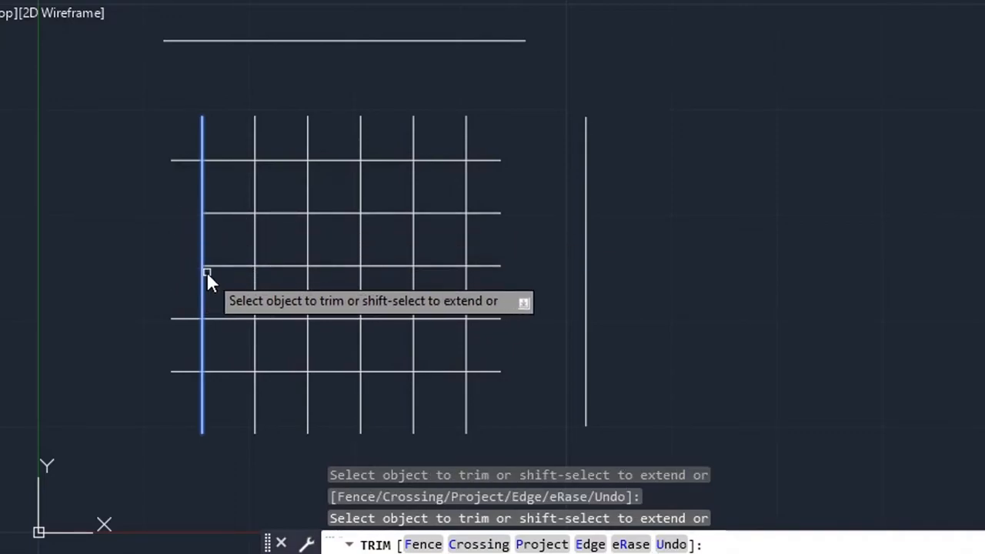
# Step: Trim the first, fourth and fifth horizontal lines right of the leftmost vertical, end the command, and undo the trims made with that cutting edge
pyautogui.click(220, 161)
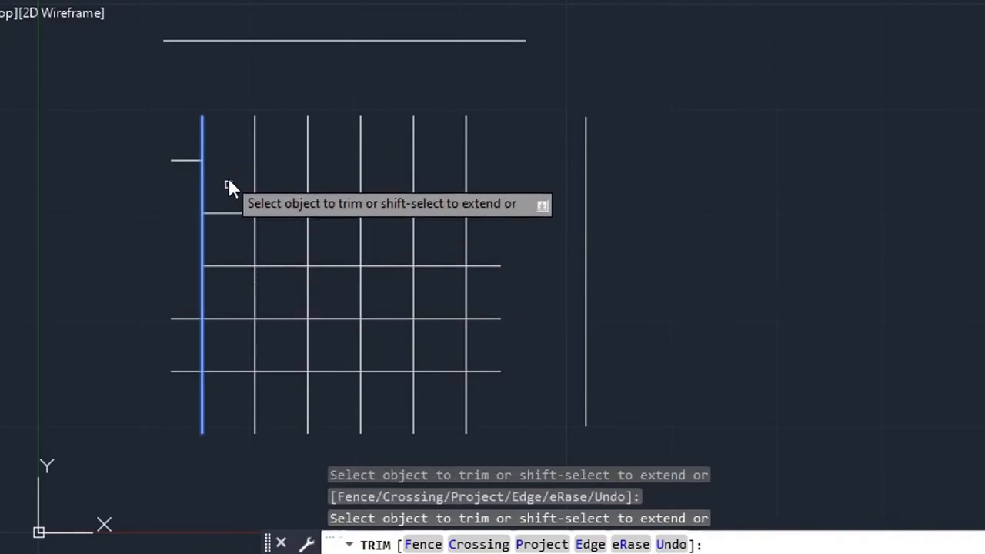
pyautogui.click(237, 320)
pyautogui.click(230, 372)
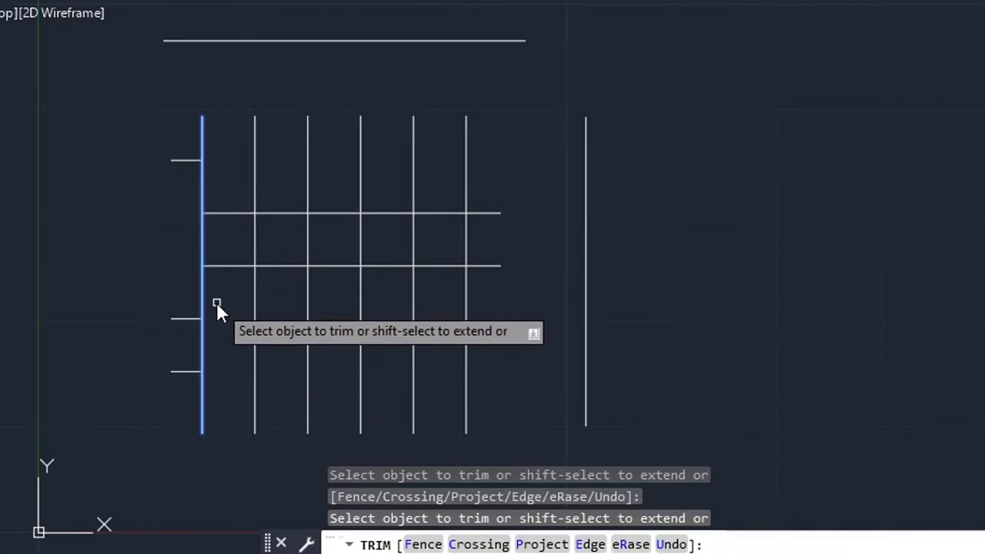
pyautogui.press('Escape')
pyautogui.press('Escape')
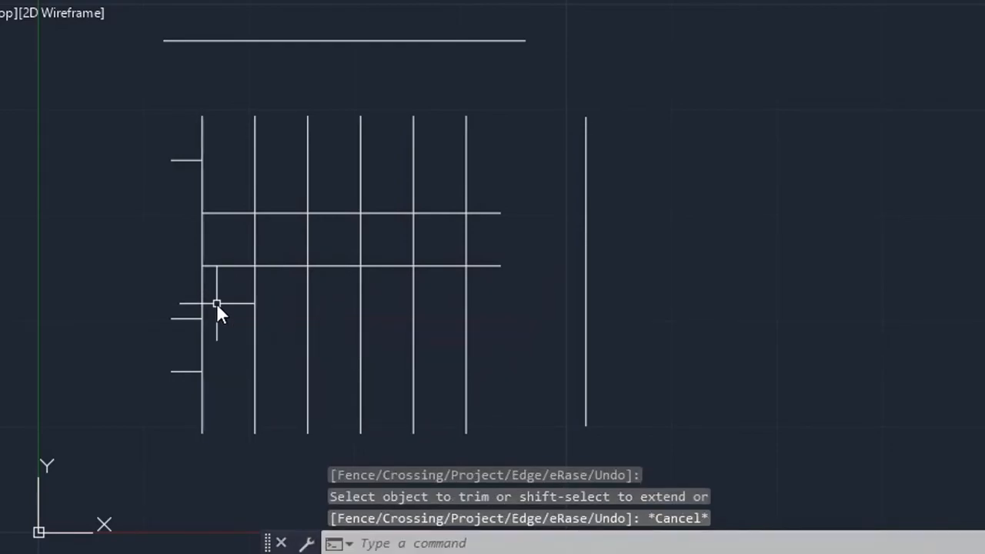
pyautogui.hotkey('ctrl', 'z')
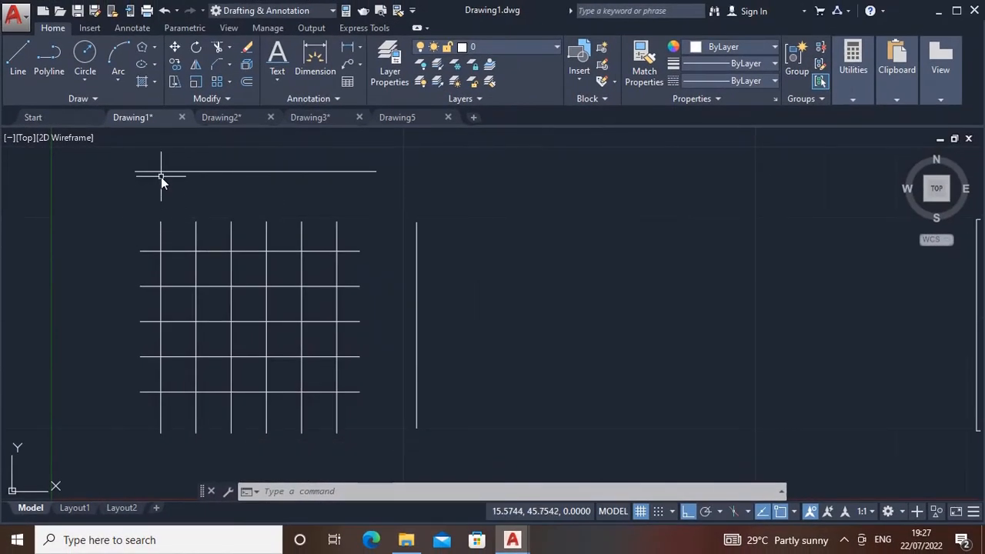
# Step: Stretch the upper endpoint of the leftmost vertical grid line straight up to the horizontal line above the grid
pyautogui.click(160, 221)
pyautogui.click(160, 221)
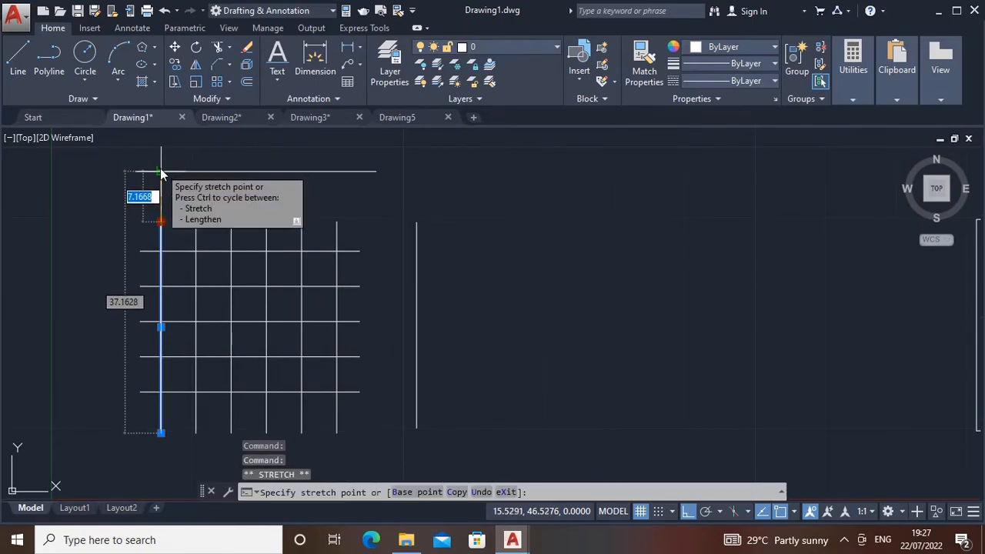
pyautogui.click(161, 172)
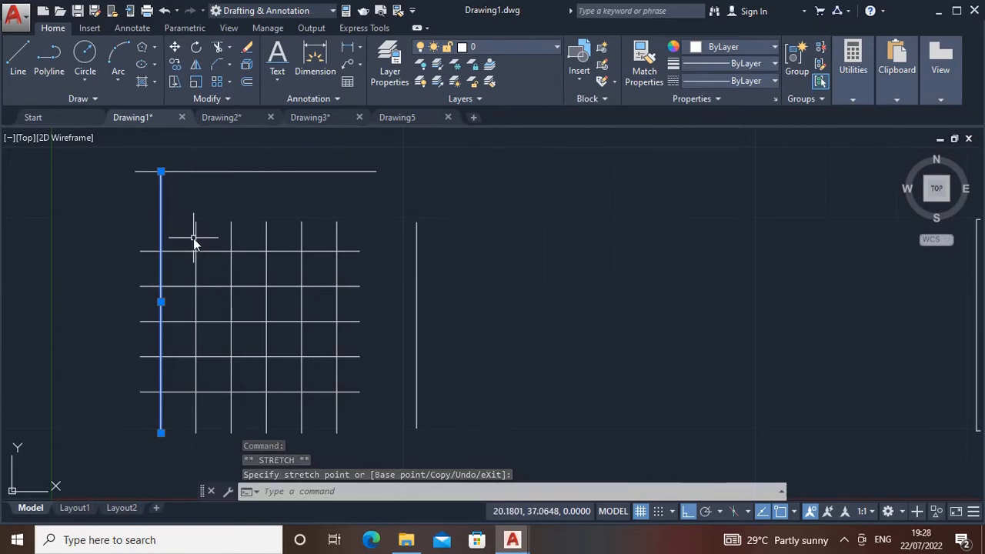
pyautogui.press('Escape')
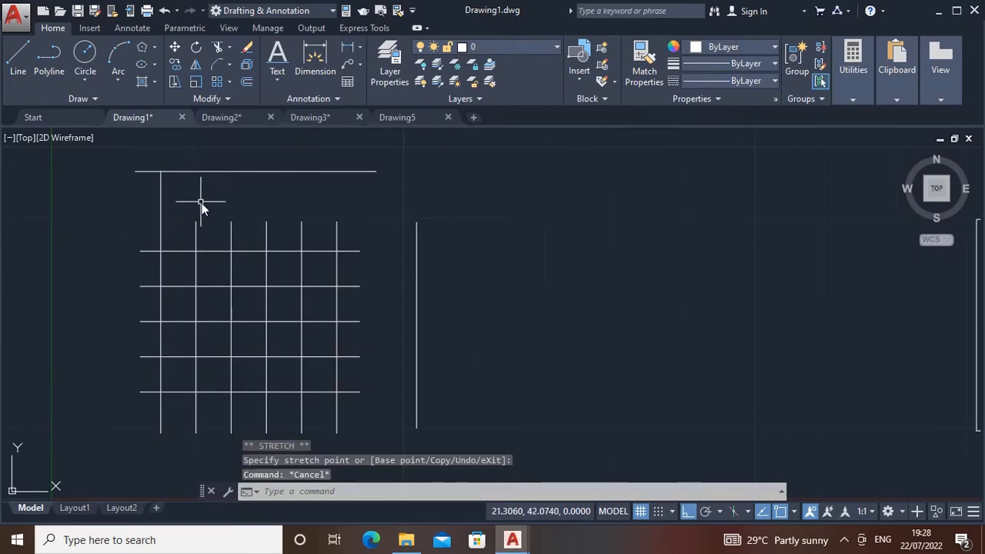
# Step: Extend the second, third and fourth vertical grid lines to the horizontal line above the grid, using all objects as boundaries
pyautogui.click(228, 48)
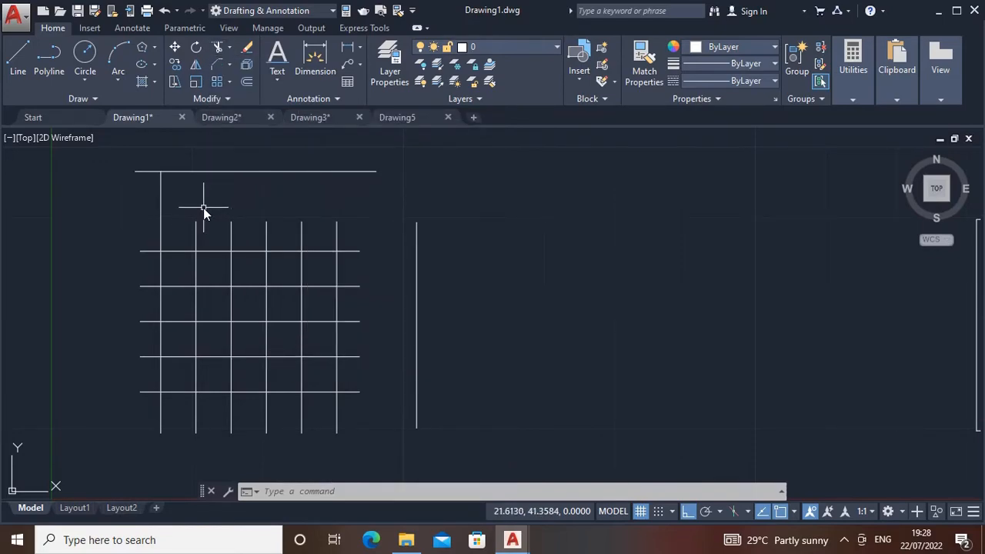
pyautogui.write('ex')
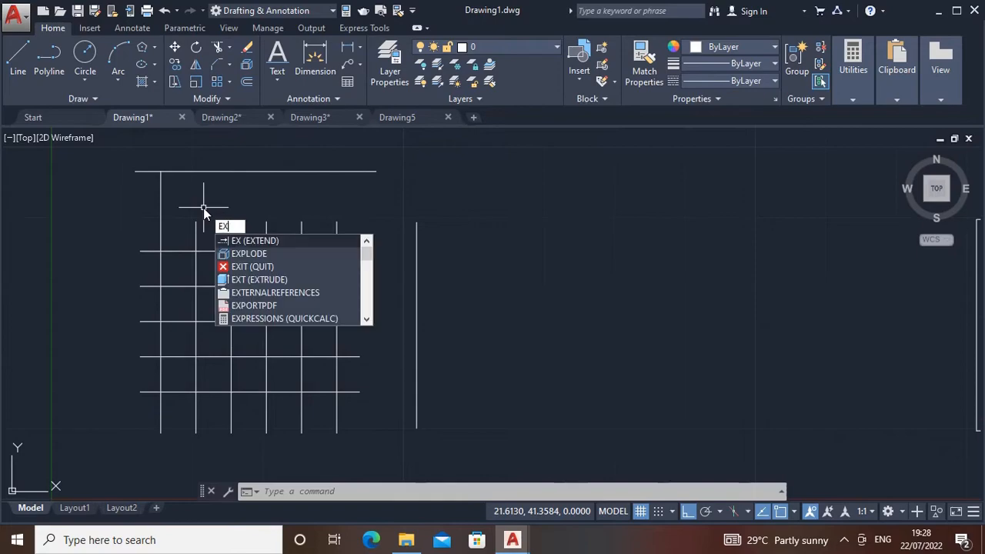
pyautogui.press('Return')
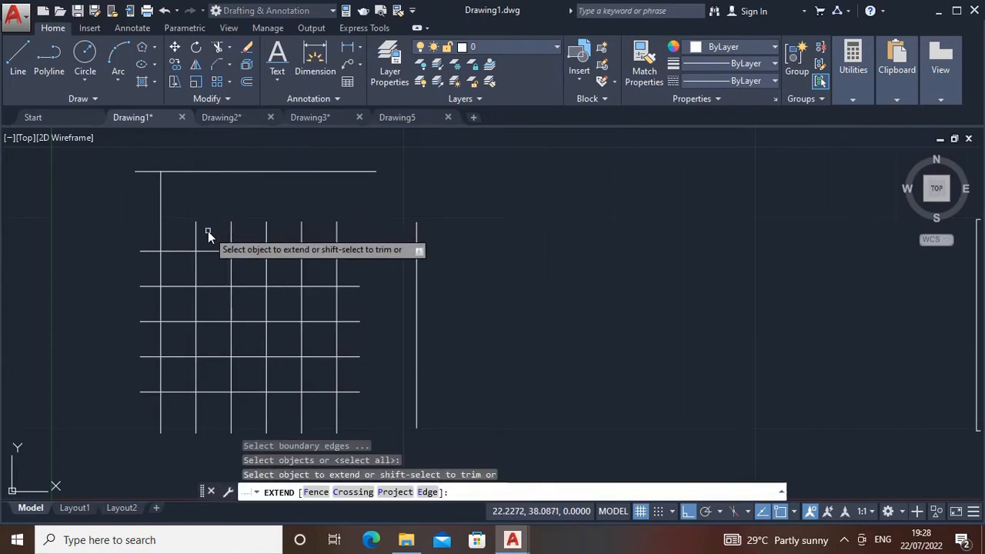
pyautogui.click(196, 236)
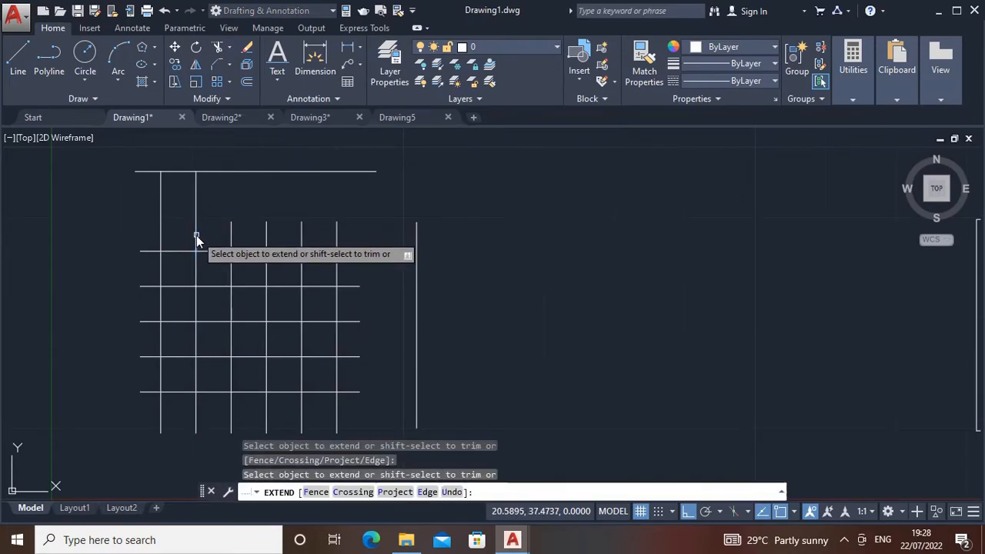
pyautogui.click(233, 233)
pyautogui.click(264, 233)
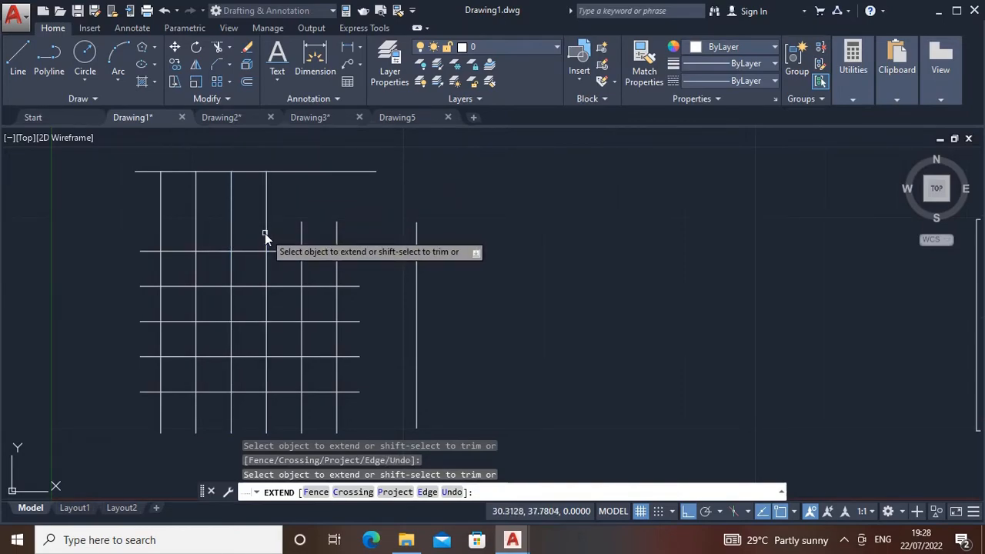
# Step: Extend the upper three horizontal lines to the separate vertical line, undoing the third line's extension past it, and end the command
pyautogui.click(331, 254)
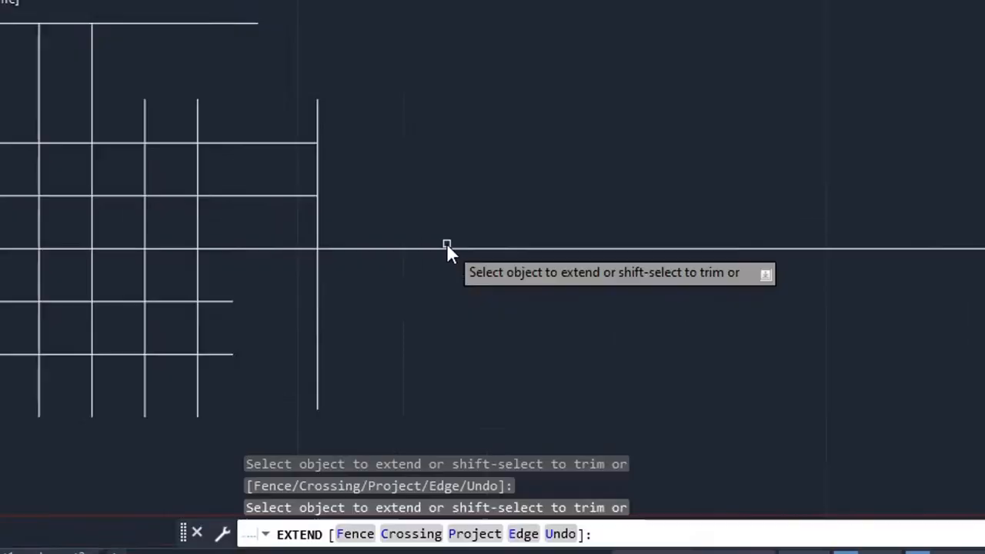
pyautogui.hotkey('ctrl', 'z')
pyautogui.moveTo(306, 317); pyautogui.dragTo(331, 302, button='middle')
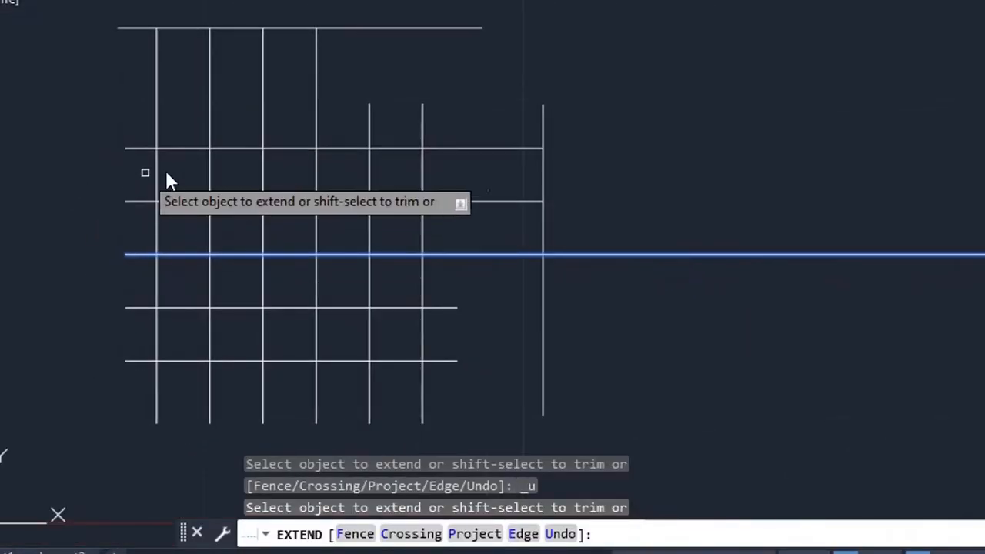
pyautogui.press('Escape')
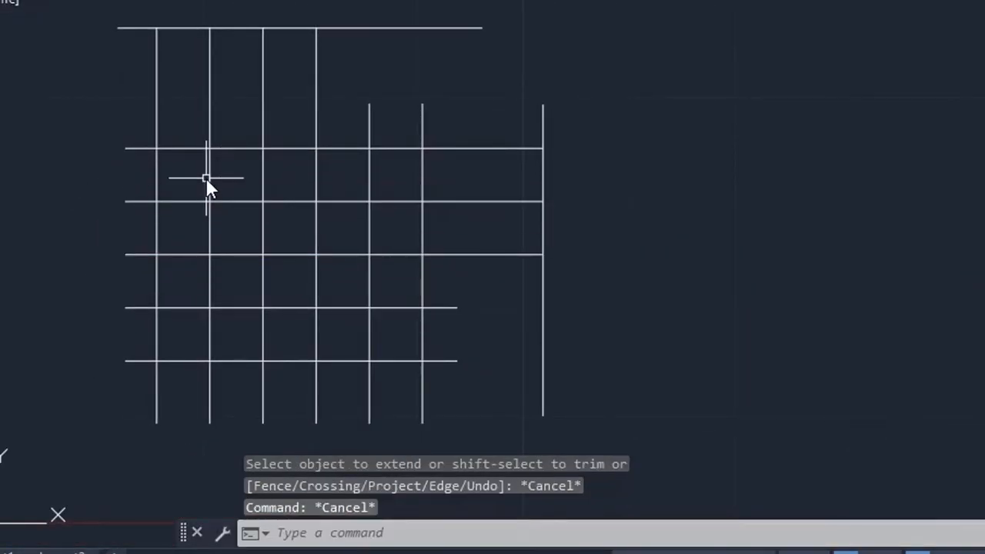
pyautogui.press('Escape')
pyautogui.moveTo(227, 193); pyautogui.dragTo(244, 206, button='middle')
pyautogui.press('Escape')
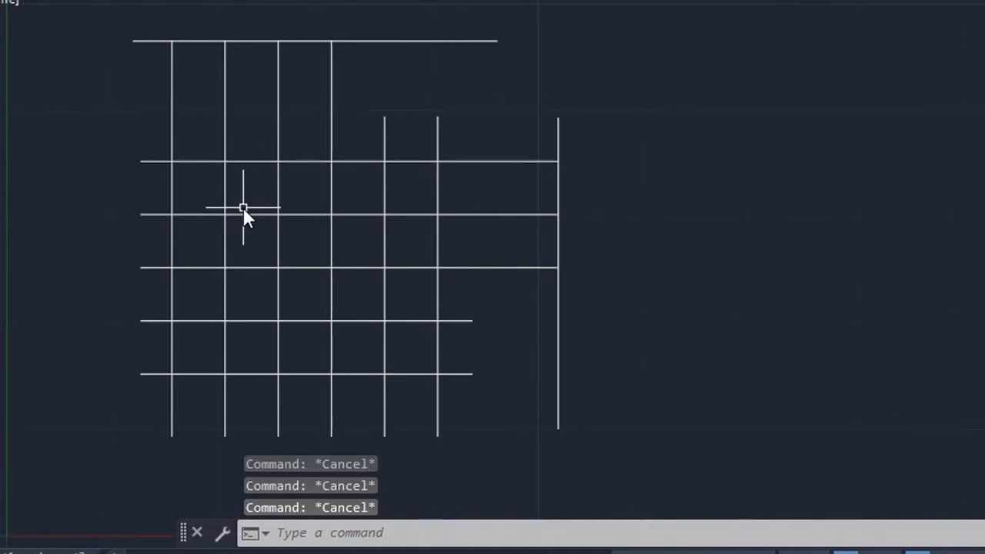
# Step: Extend the last two vertical grid lines to the horizontal line above the grid, using only that line as boundary edge
pyautogui.write('ex')
pyautogui.press('Return')
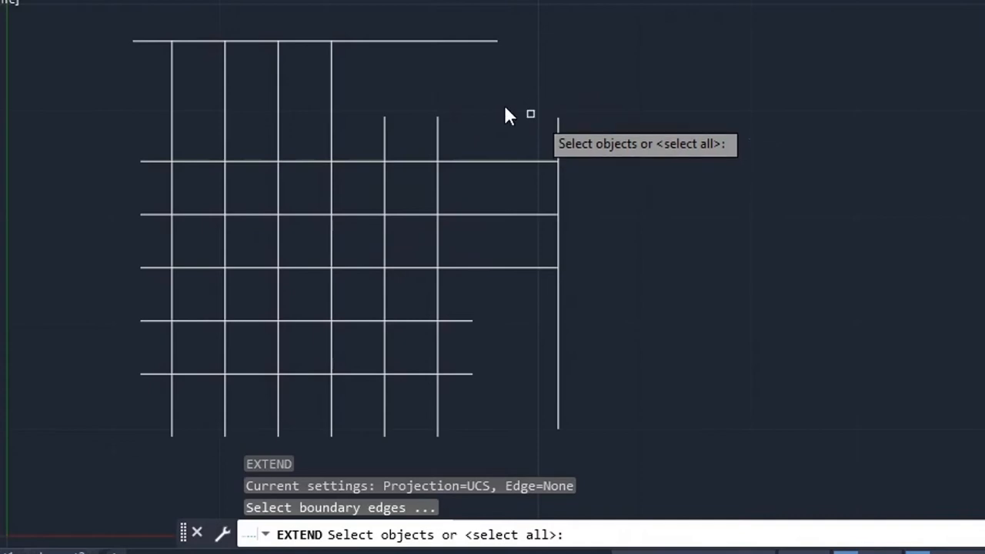
pyautogui.click(429, 41)
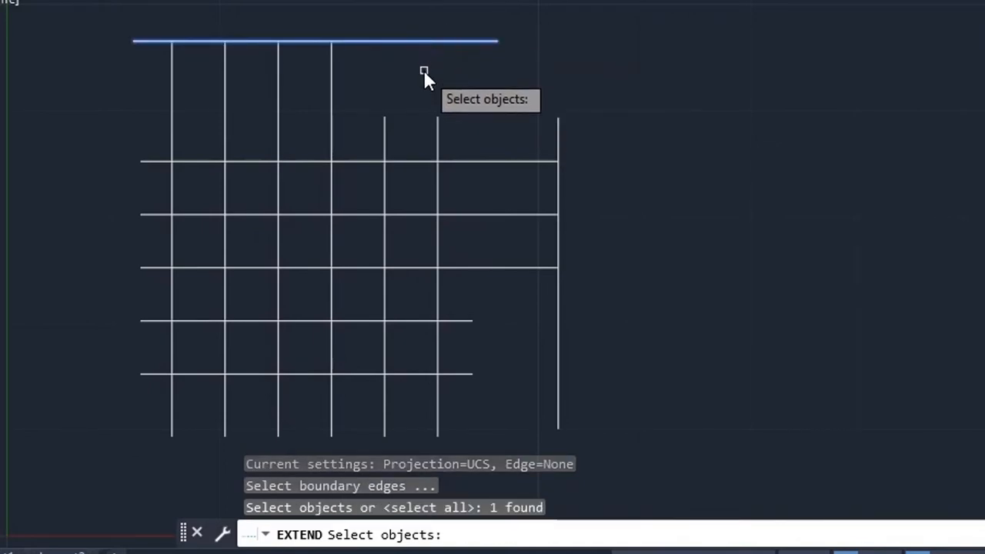
pyautogui.press('Return')
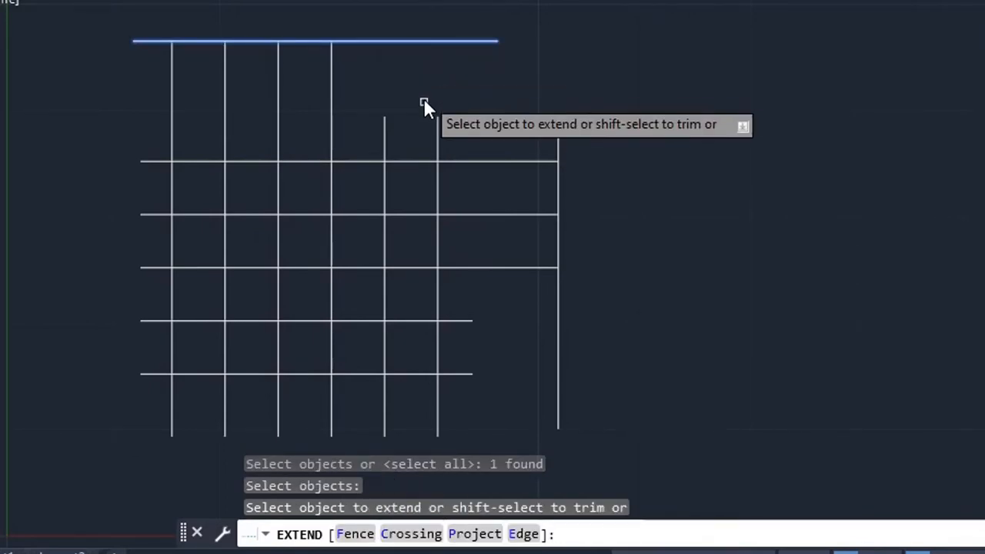
pyautogui.click(386, 136)
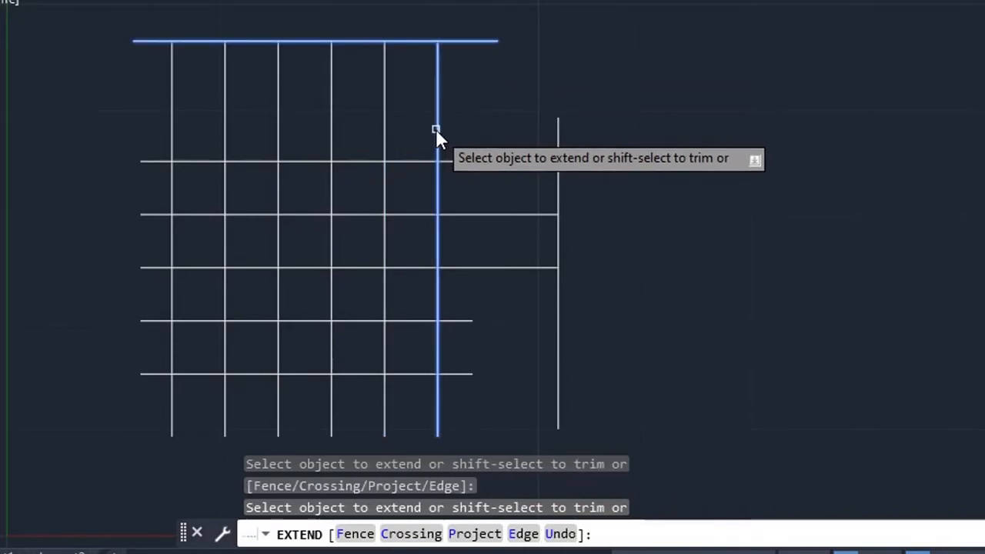
pyautogui.click(436, 131)
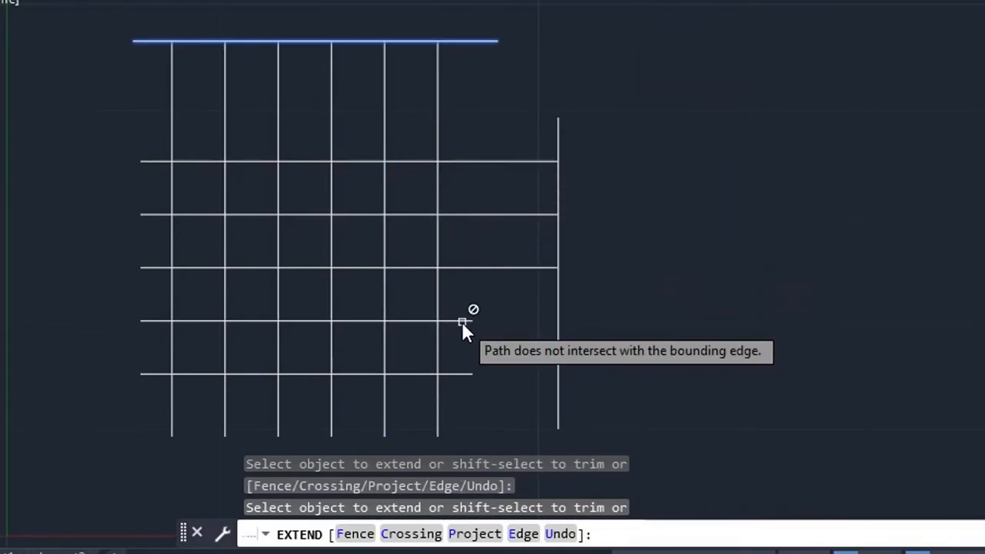
pyautogui.press('Escape')
pyautogui.press('Escape')
pyautogui.press('Escape')
# Step: Extend the lower two horizontal lines to the separate vertical line, using only that line as boundary edge, and undo the extension
pyautogui.write('ex')
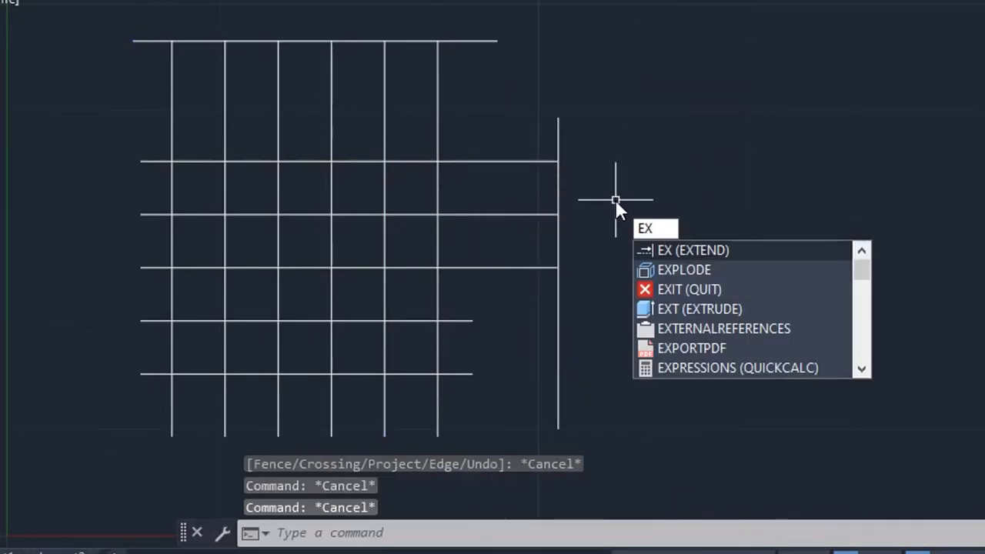
pyautogui.press('Return')
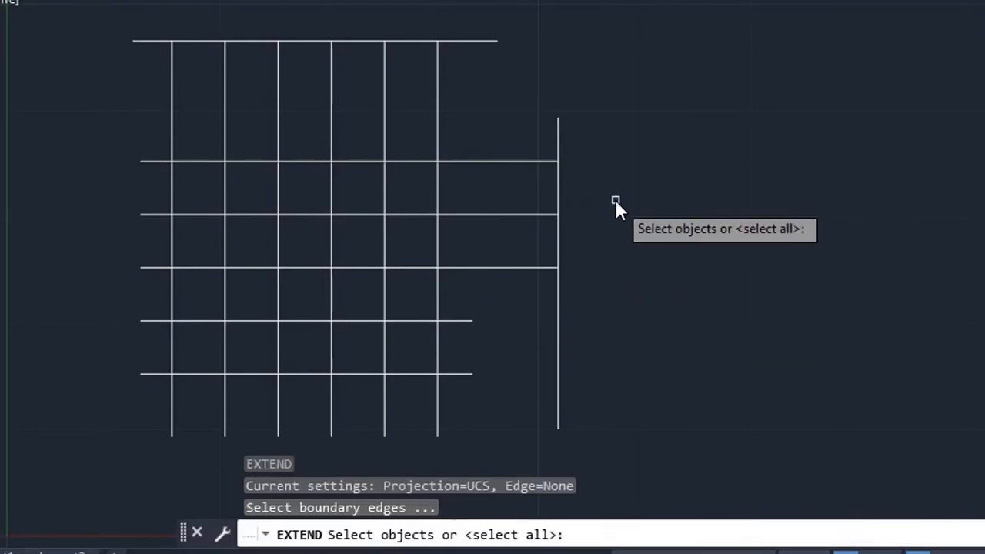
pyautogui.click(559, 199)
pyautogui.press('Return')
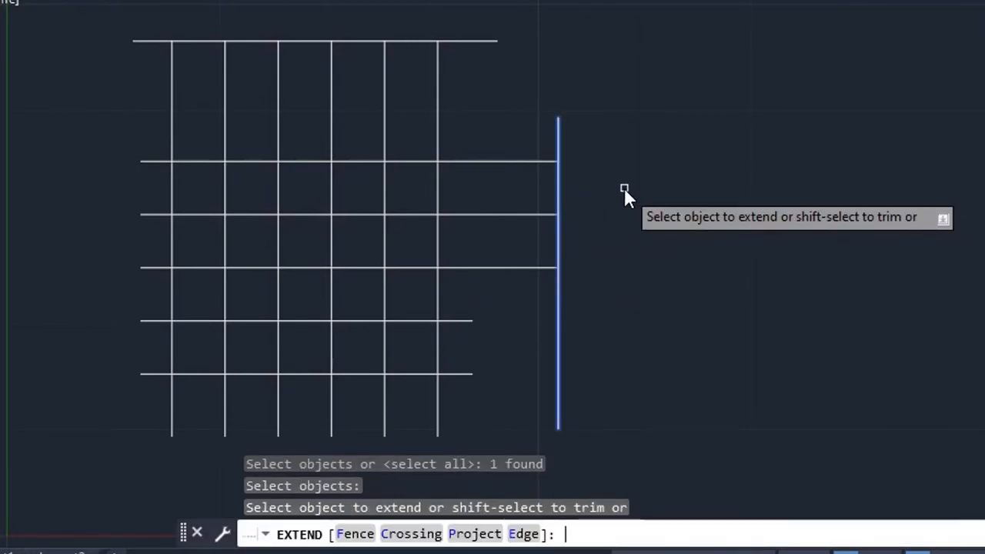
pyautogui.click(467, 321)
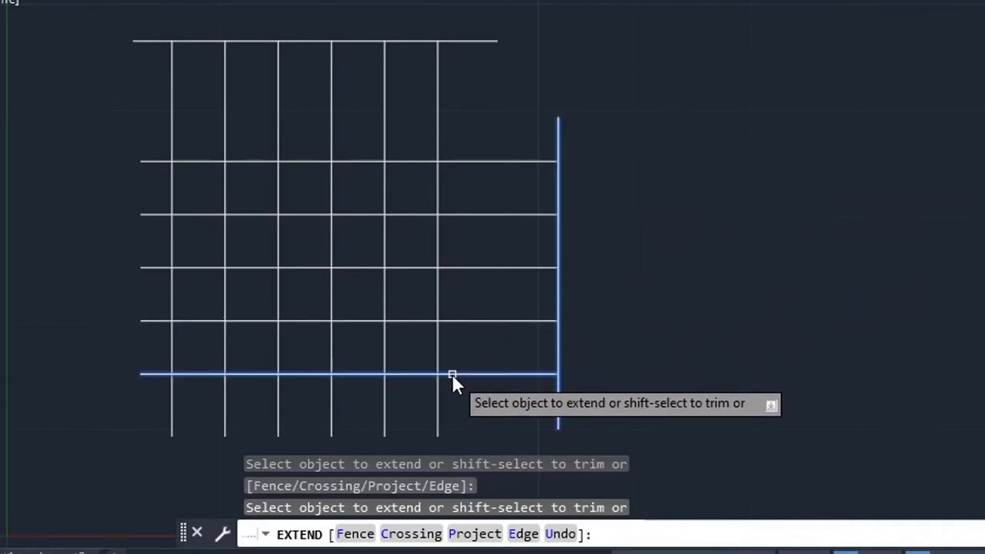
pyautogui.click(453, 374)
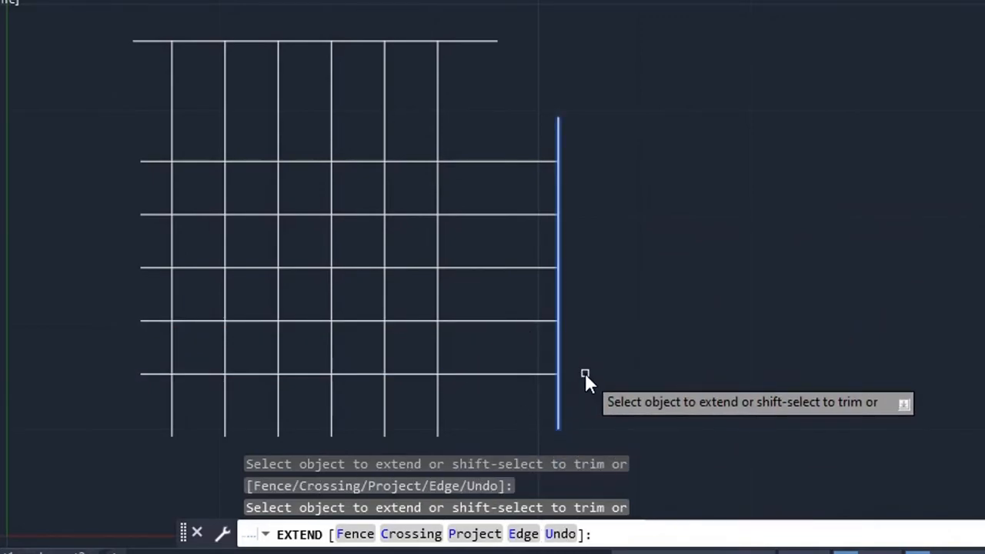
pyautogui.press('Escape')
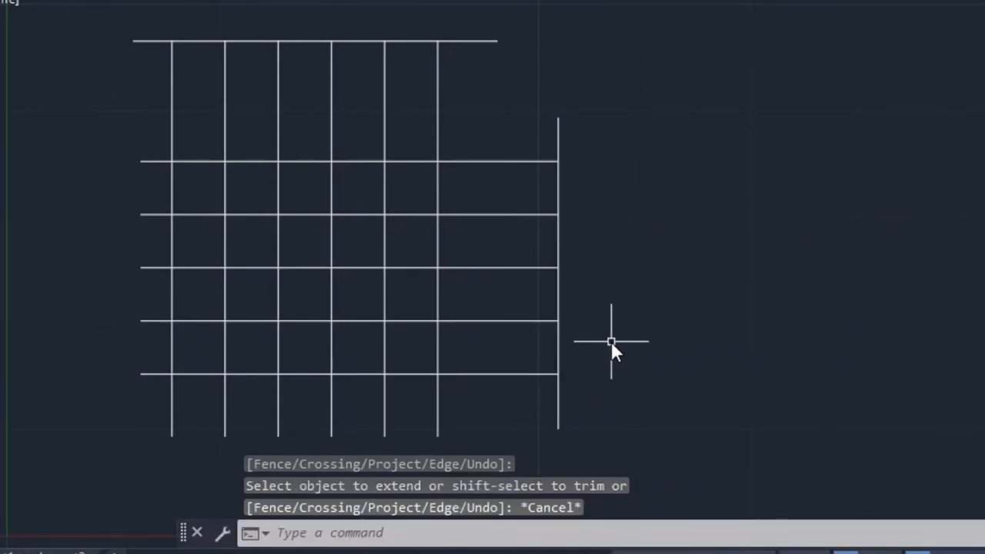
pyautogui.press('Escape')
pyautogui.hotkey('ctrl', 'z')
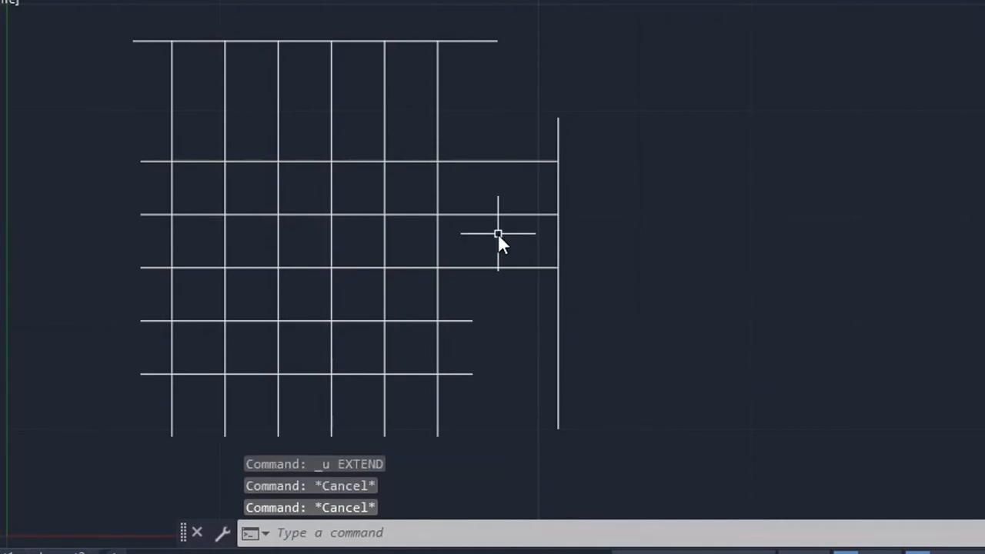
# Step: With Extend and all objects as boundaries, extend the fourth horizontal line to the separate vertical line and trim the bottom line's right overhang
pyautogui.write('ex')
pyautogui.press('Return')
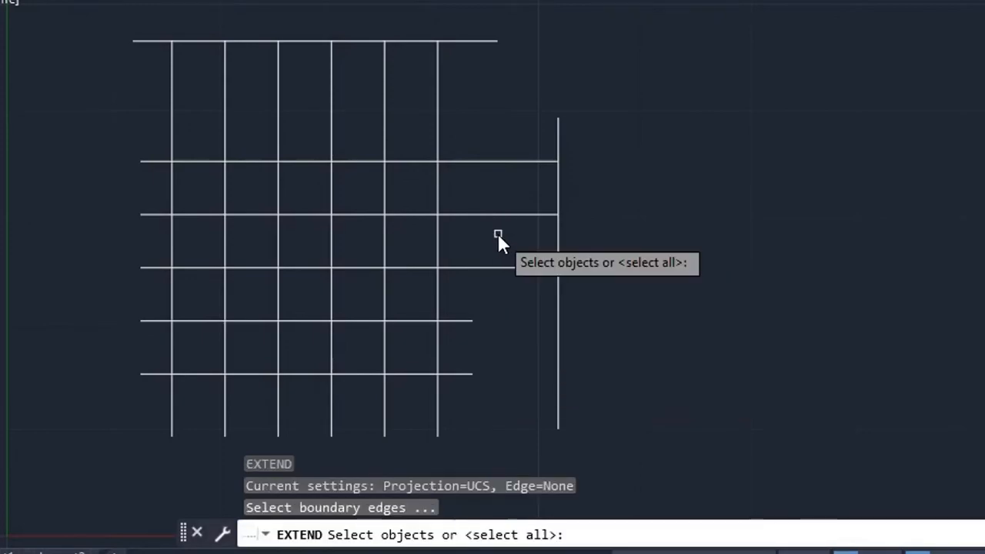
pyautogui.press('Return')
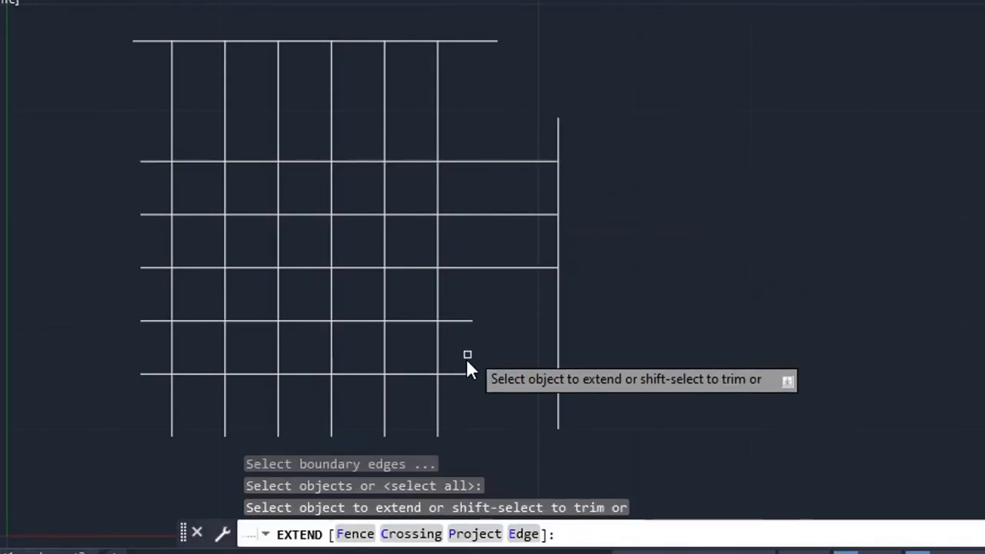
pyautogui.click(462, 320)
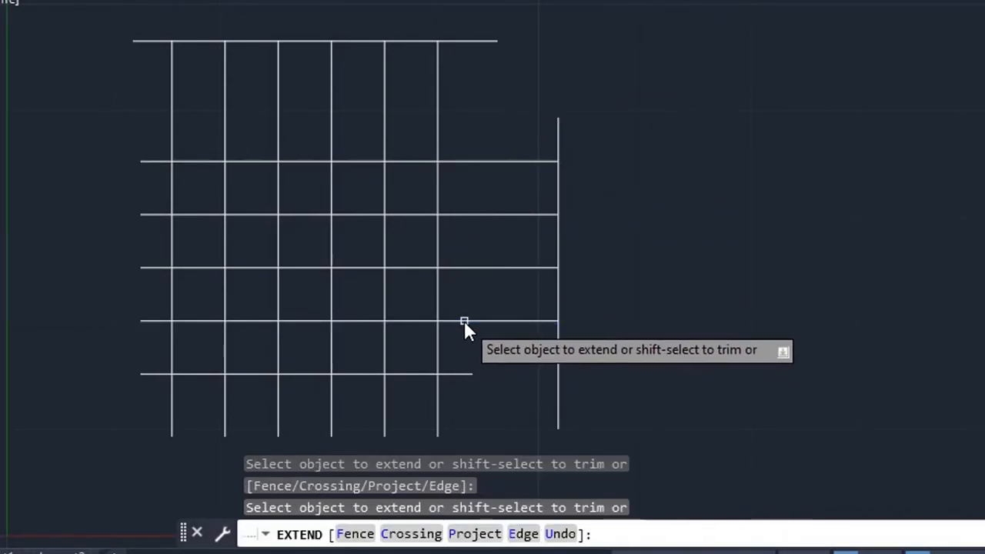
pyautogui.click(458, 376)
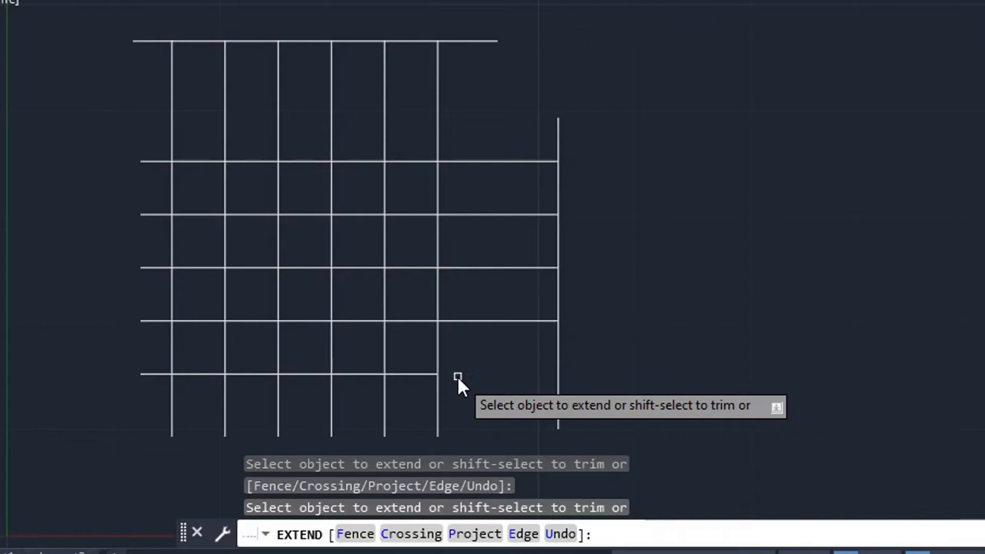
# Step: Trim the lower overhangs of the vertical lines and the left overhangs of the horizontal lines from within Extend, and end the command
pyautogui.keyDown('shift'); pyautogui.click(134, 416); pyautogui.keyUp('shift')
pyautogui.keyDown('shift'); pyautogui.click(458, 431); pyautogui.keyUp('shift')
pyautogui.keyDown('shift'); pyautogui.moveTo(149, 383); pyautogui.dragTo(146, 131); pyautogui.keyUp('shift')
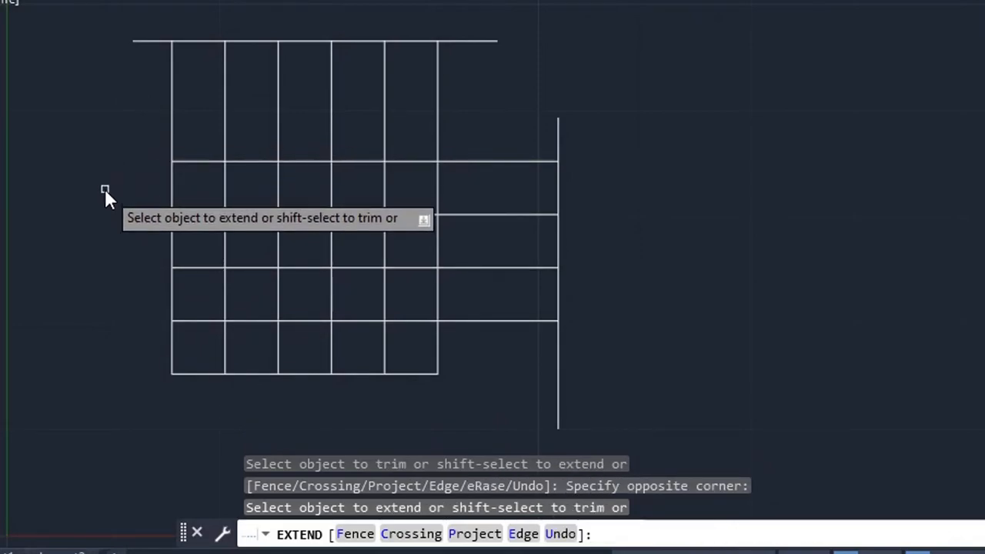
pyautogui.press('Escape')
pyautogui.press('Escape')
pyautogui.press('Escape')
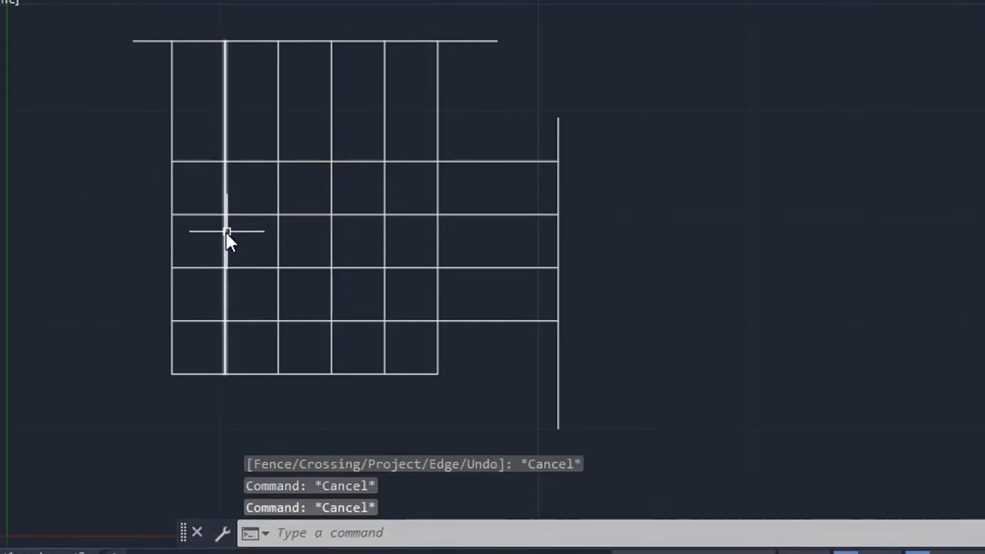
pyautogui.press('Escape')
# Step: Extend the bottom horizontal line to the separate vertical line from within Trim, using all objects as edges, and end the command
pyautogui.write('TR')
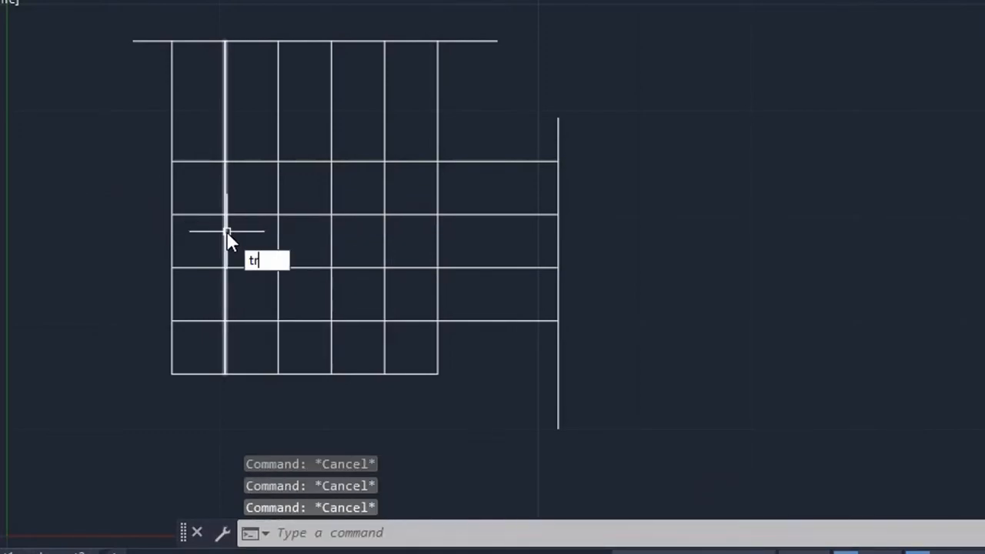
pyautogui.press('Return')
pyautogui.press('Return')
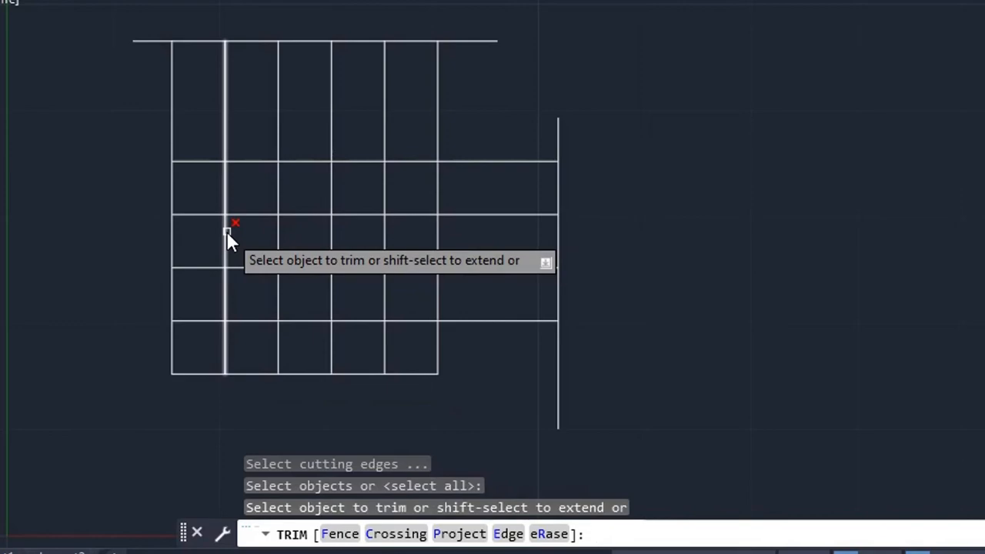
pyautogui.click(416, 374)
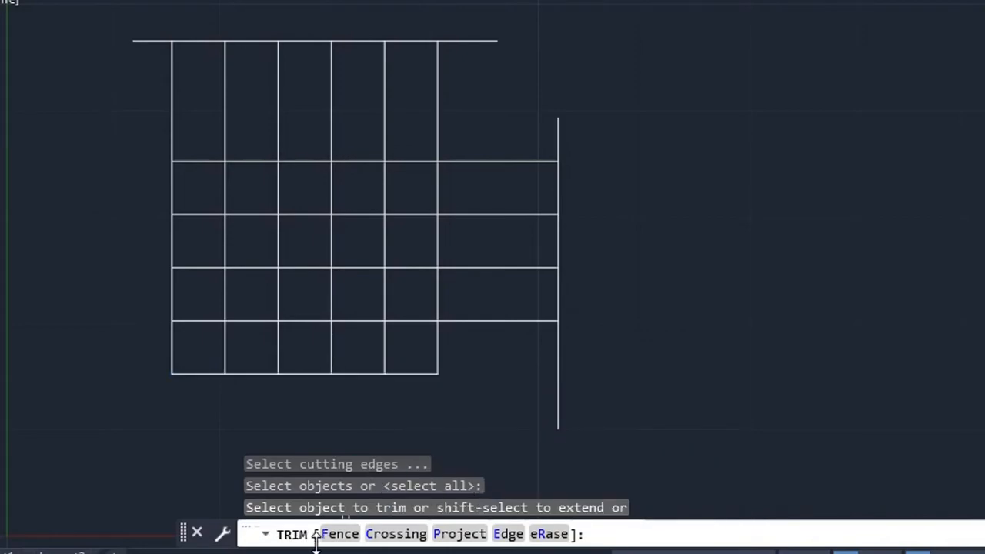
pyautogui.keyDown('shift'); pyautogui.click(410, 375); pyautogui.keyUp('shift')
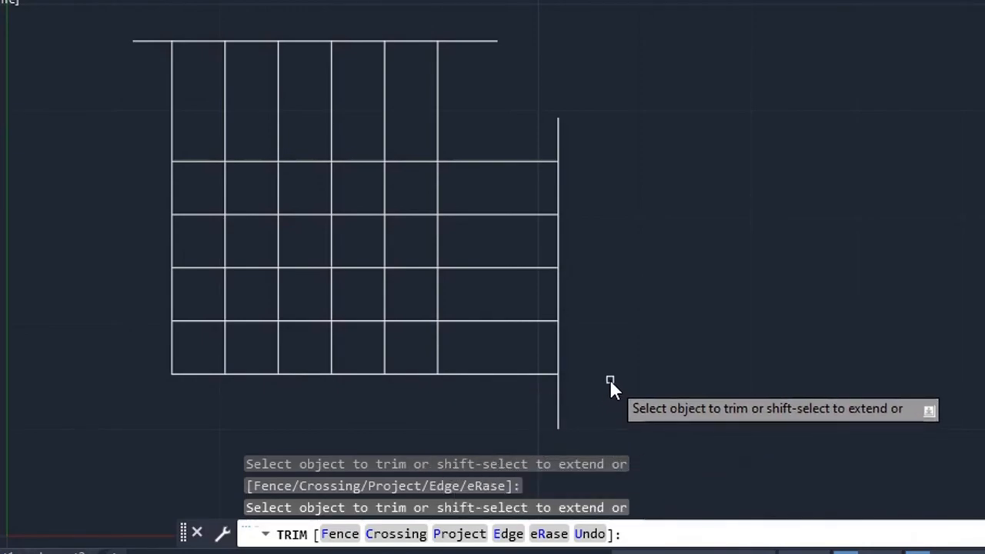
pyautogui.press('Escape')
pyautogui.press('Escape')
pyautogui.press('Escape')
pyautogui.press('Escape')
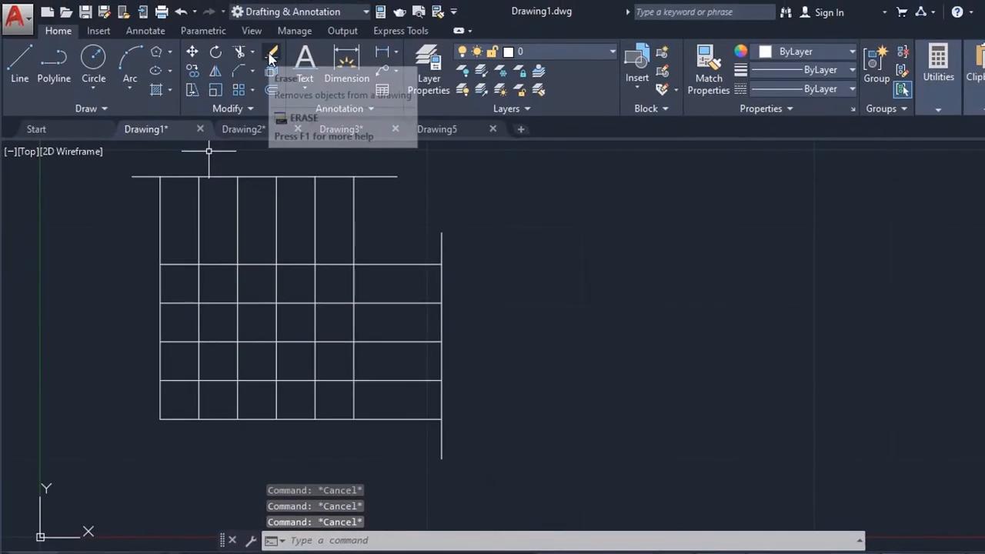
# Step: Delete the horizontal line that touches the upper ends of the vertical grid lines
pyautogui.click(340, 178)
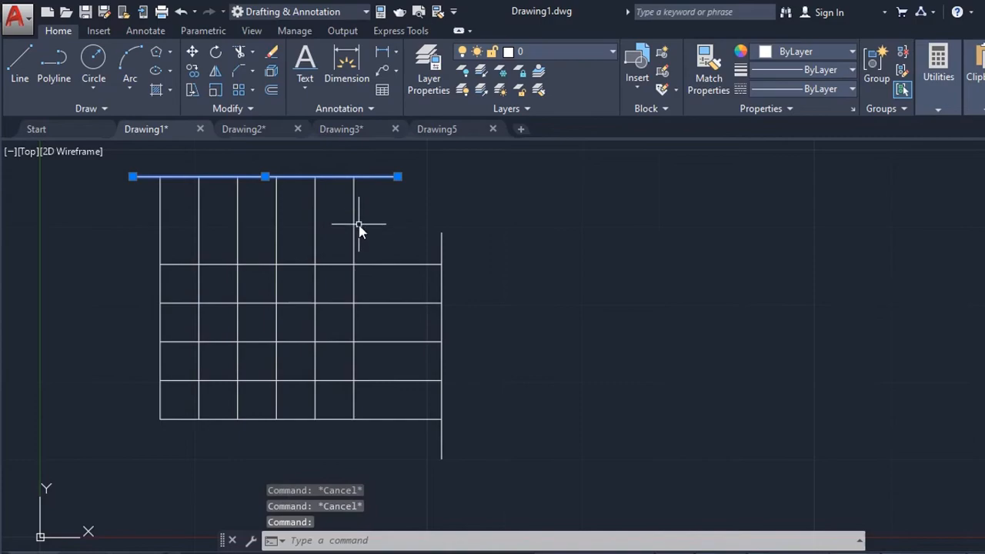
pyautogui.press('Delete')
pyautogui.moveTo(427, 235); pyautogui.dragTo(410, 237, button='middle')
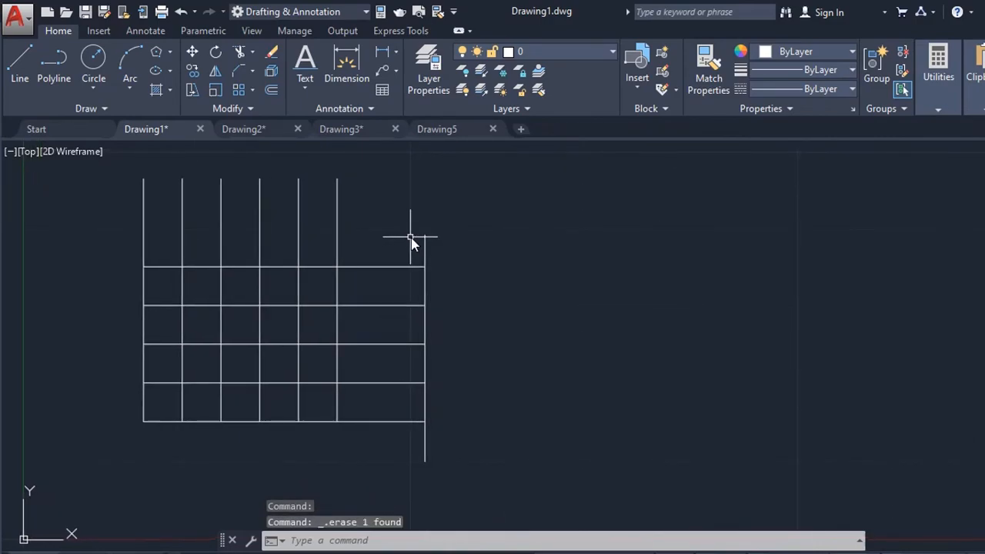
# Step: Erase the separate vertical line and the upper three horizontal grid lines with the Erase command
pyautogui.click(271, 56)
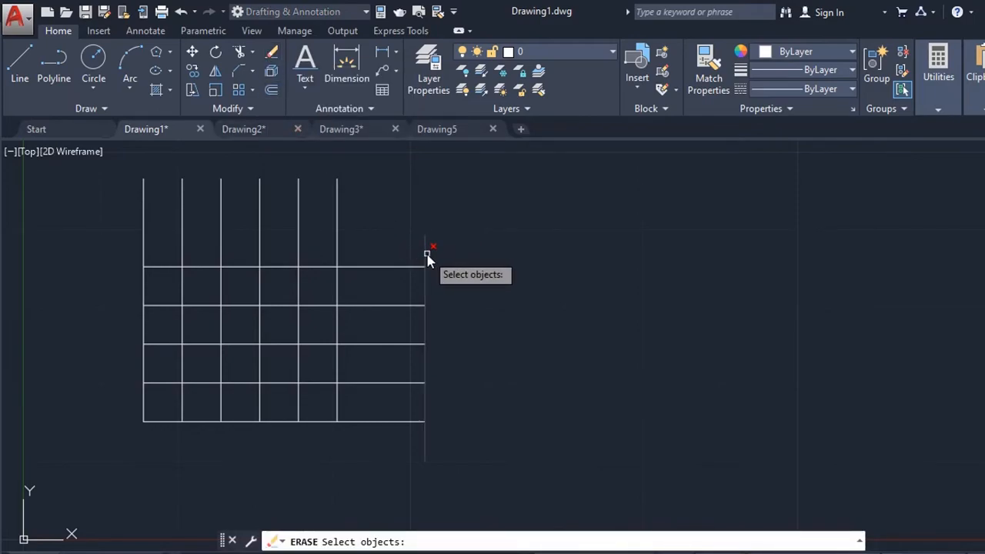
pyautogui.click(427, 255)
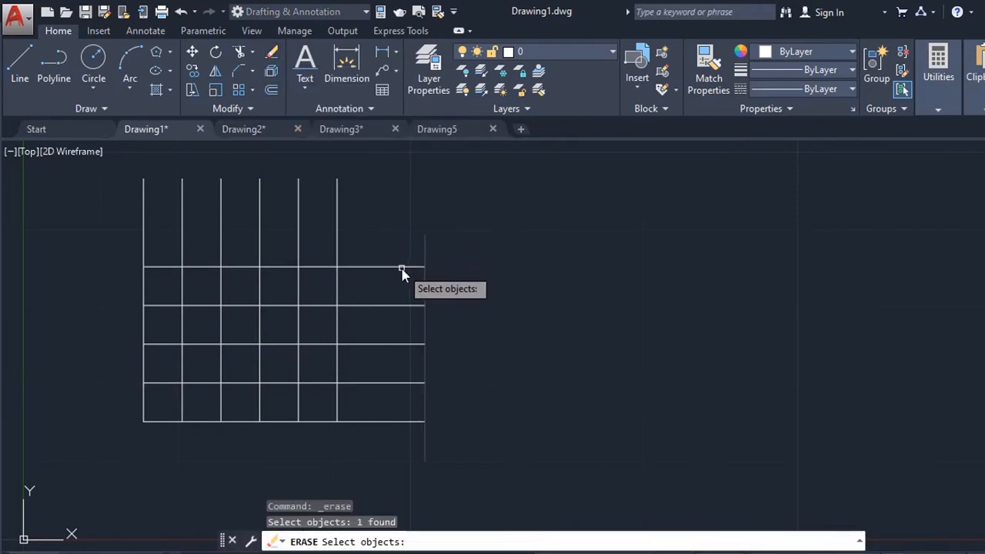
pyautogui.click(403, 269)
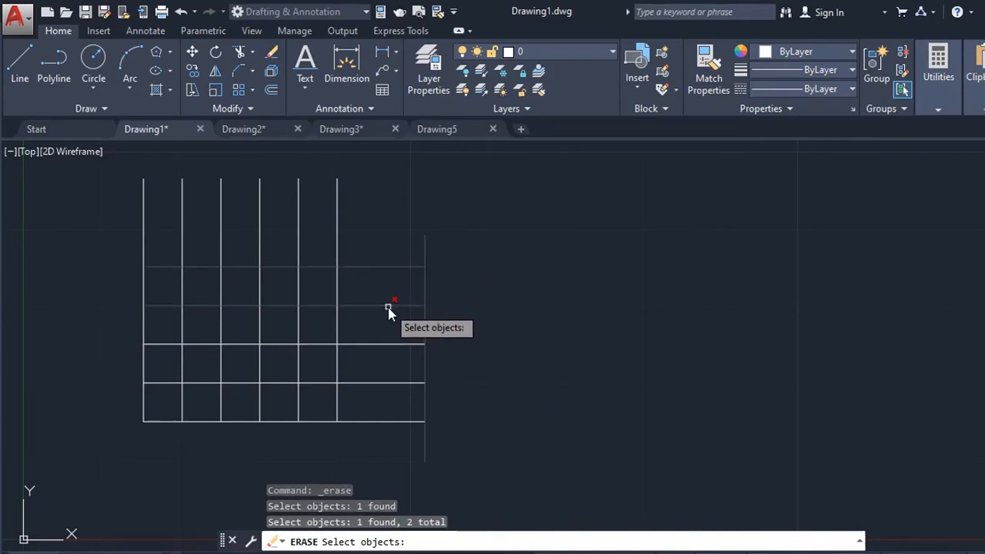
pyautogui.click(388, 344)
pyautogui.click(377, 382)
pyautogui.click(377, 386)
pyautogui.click(381, 378)
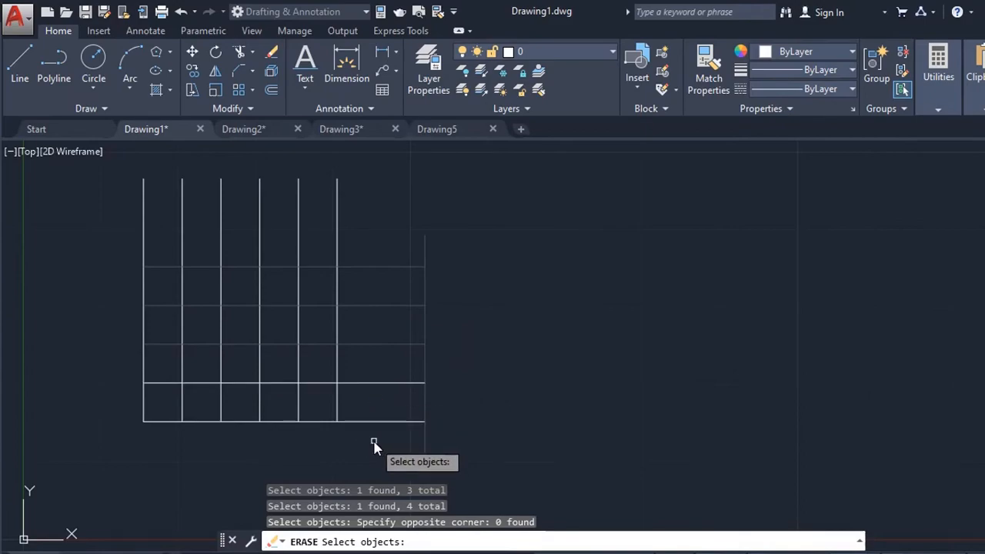
pyautogui.press('Return')
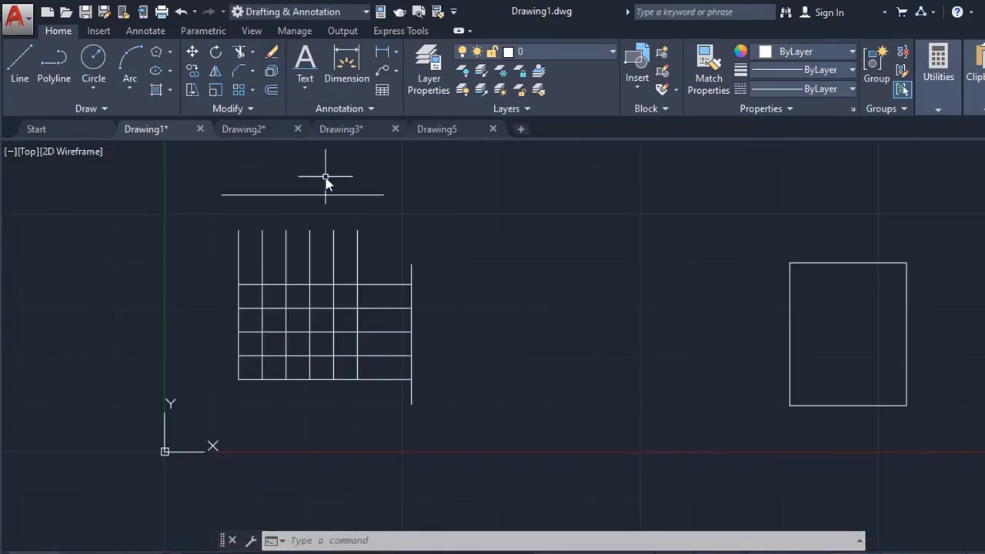
# Step: Erase the uppermost horizontal grid line and all six vertical grid lines with the Erase command
pyautogui.press('Return')
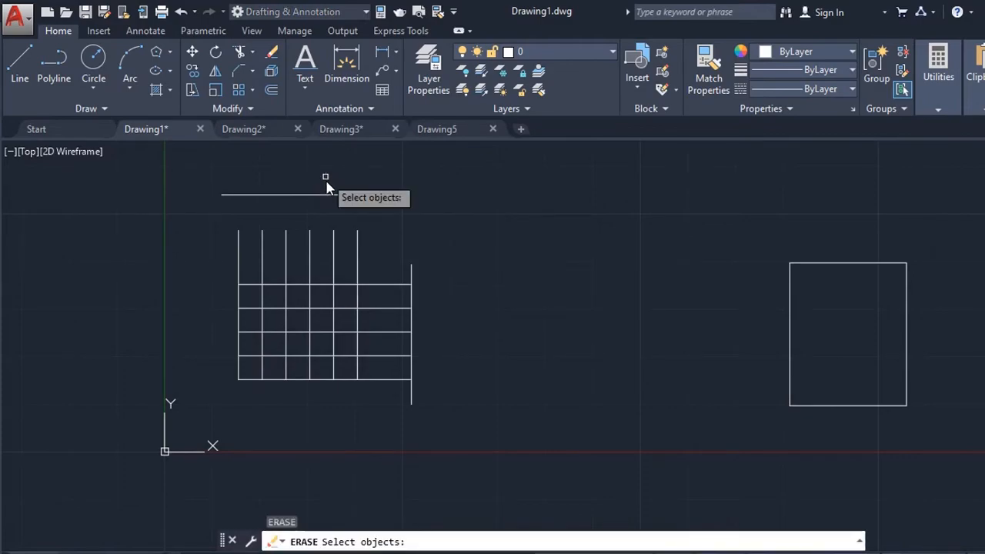
pyautogui.click(367, 284)
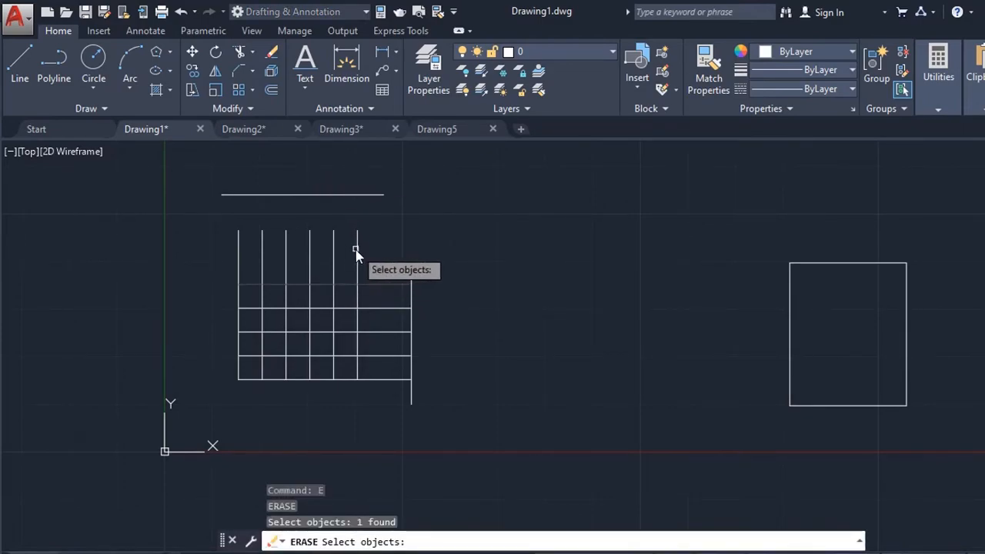
pyautogui.click(335, 251)
pyautogui.click(310, 246)
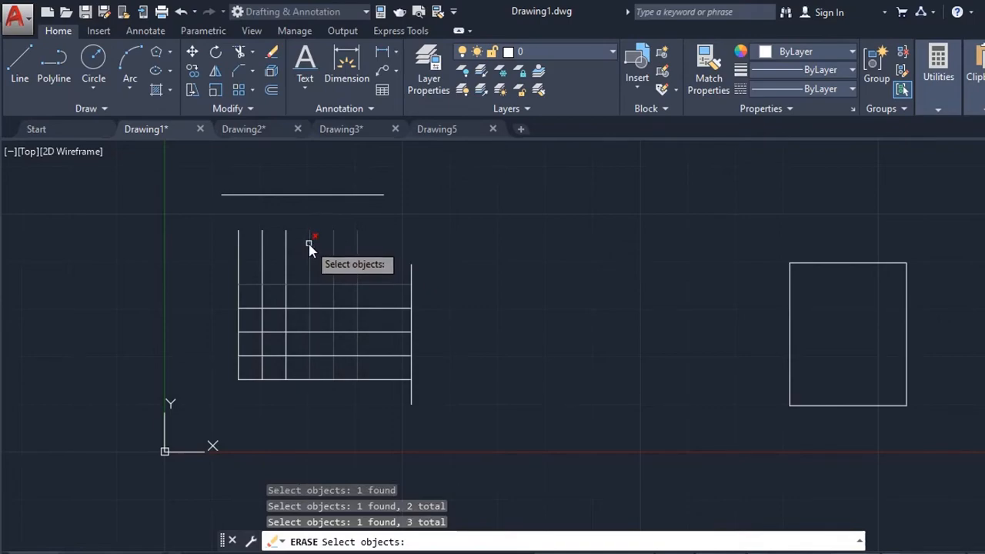
pyautogui.click(282, 245)
pyautogui.click(287, 237)
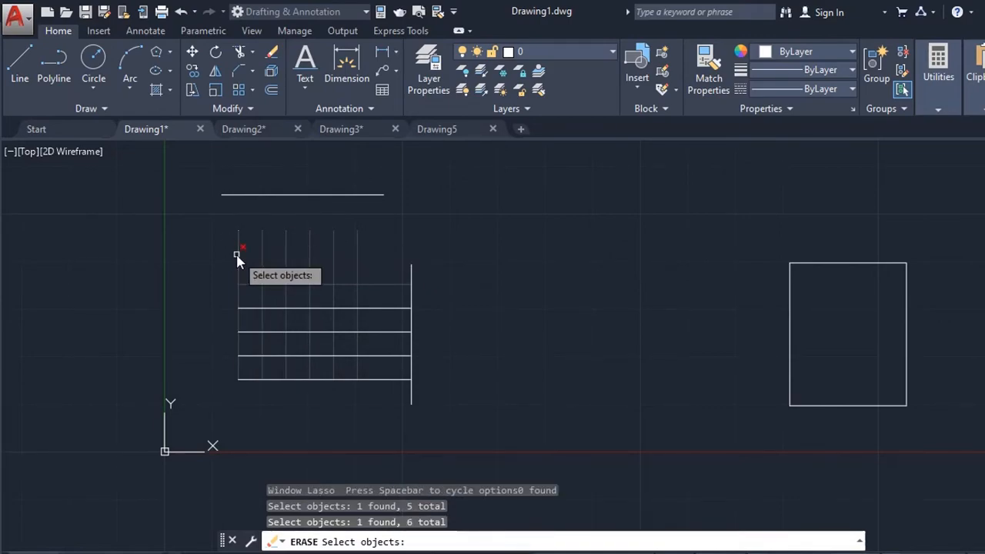
pyautogui.click(239, 254)
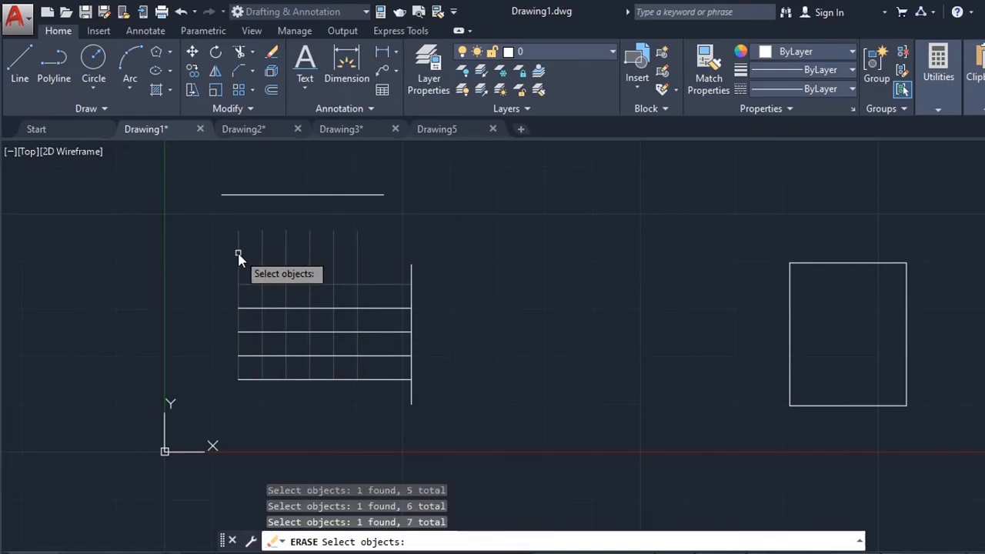
pyautogui.press('Return')
pyautogui.moveTo(536, 354); pyautogui.dragTo(535, 365, button='middle')
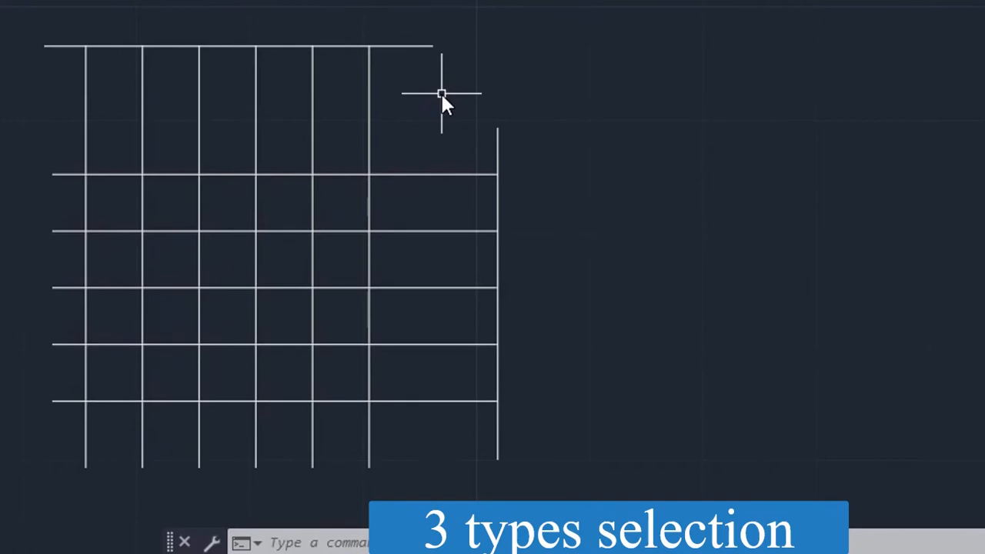
# Step: Demonstrate a window selection and a crossing selection in opposite directions over the empty area beside the grid
pyautogui.scroll(-2, 510, 112)
pyautogui.moveTo(531, 137); pyautogui.dragTo(508, 173, button='middle')
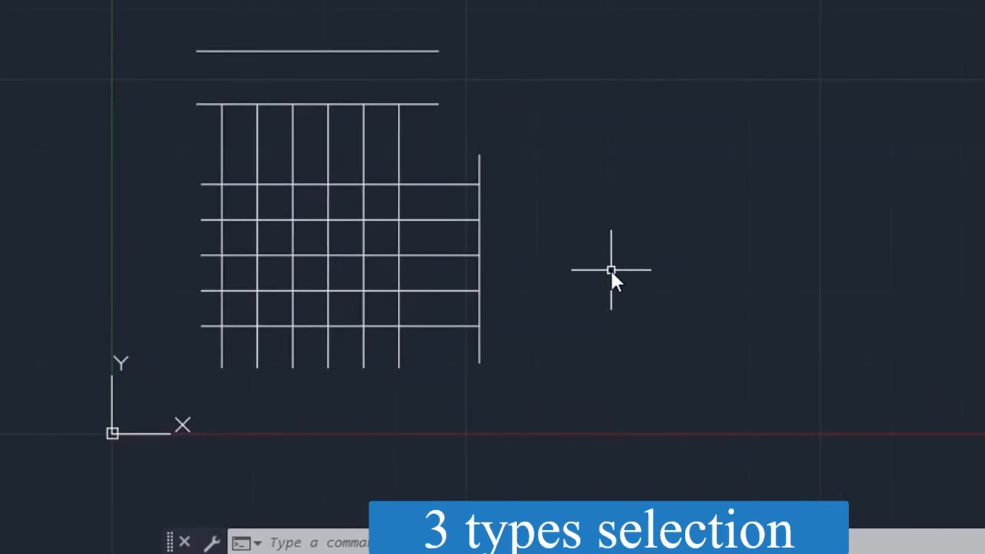
pyautogui.click(510, 56)
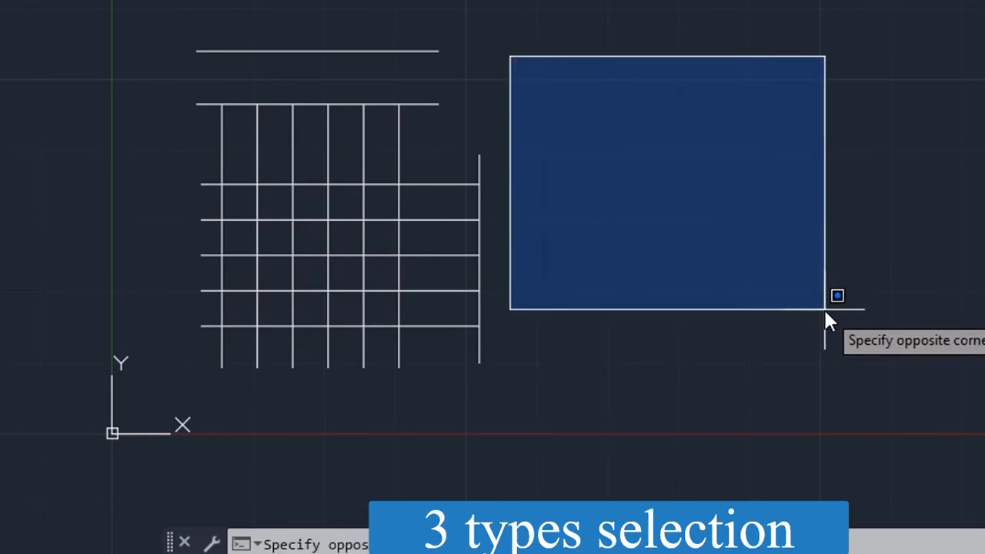
pyautogui.click(826, 310)
pyautogui.click(893, 385)
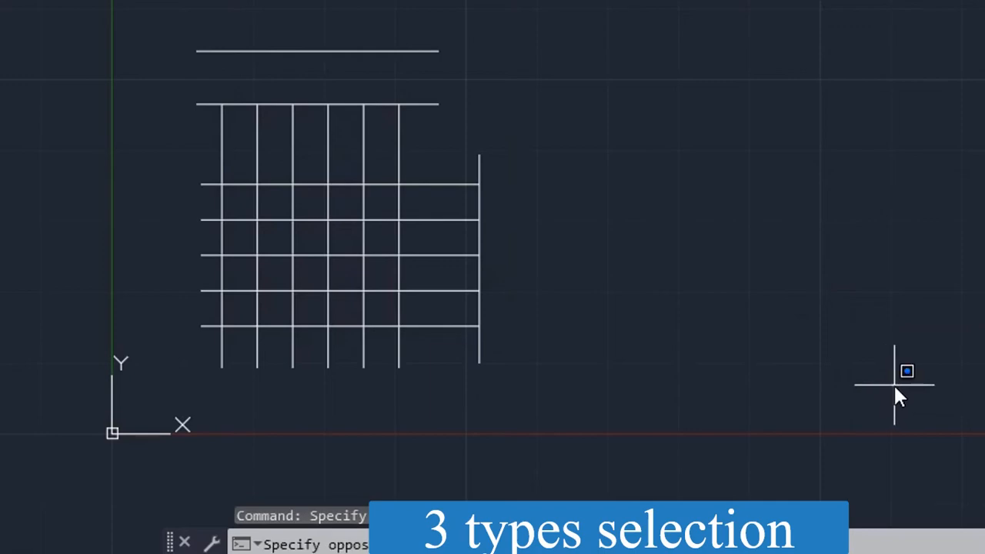
pyautogui.click(589, 123)
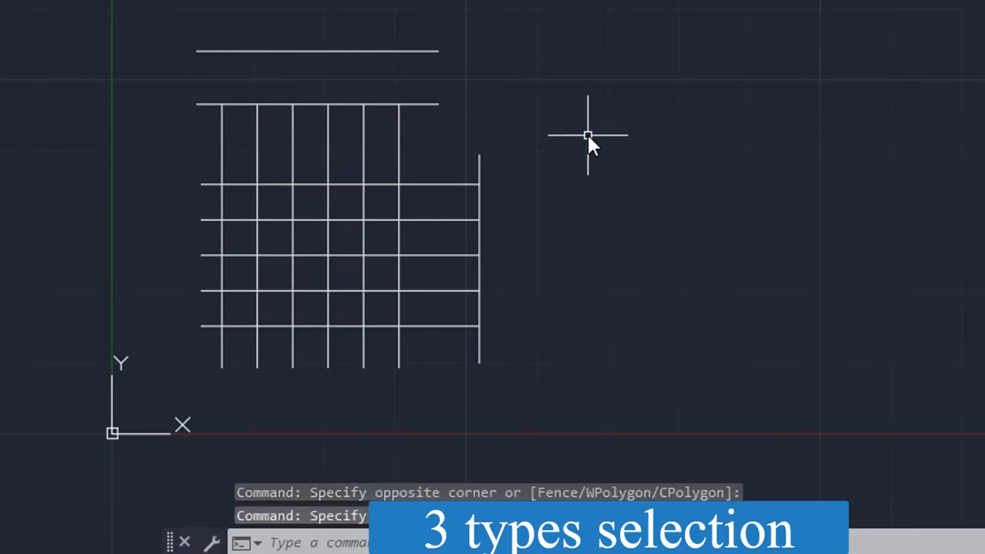
# Step: Demonstrate a window lasso selection in the empty area beside the grid, and cancel it
pyautogui.moveTo(572, 209)
pyautogui.mouseDown()
pyautogui.moveTo(578, 213)
pyautogui.moveTo(587, 119)
pyautogui.moveTo(753, 153)
pyautogui.moveTo(785, 374)
pyautogui.moveTo(461, 276)
pyautogui.moveTo(543, 103)
pyautogui.moveTo(547, 210)
pyautogui.moveTo(699, 224)
pyautogui.moveTo(570, 131)
pyautogui.moveTo(604, 202)
pyautogui.mouseUp()
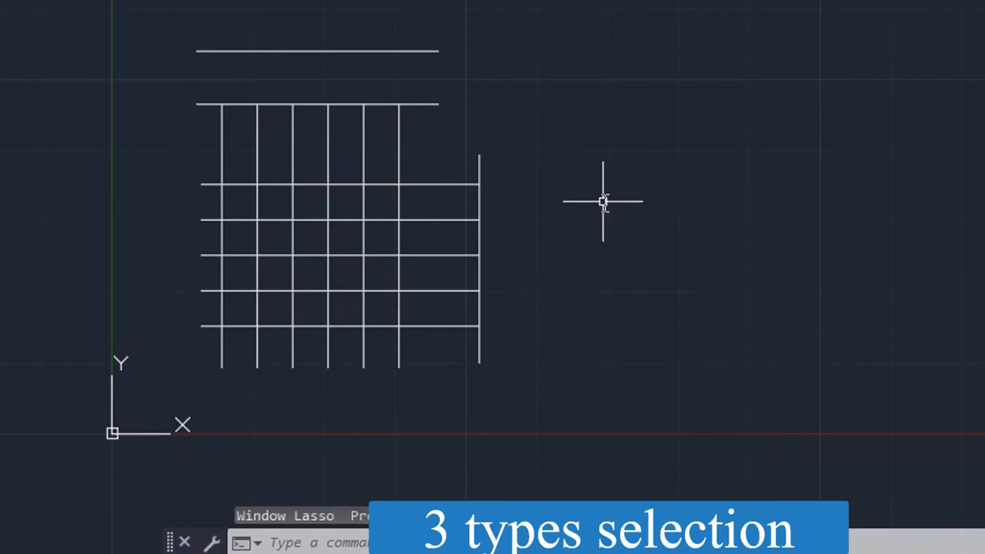
pyautogui.press('Escape')
pyautogui.press('Escape')
pyautogui.press('Escape')
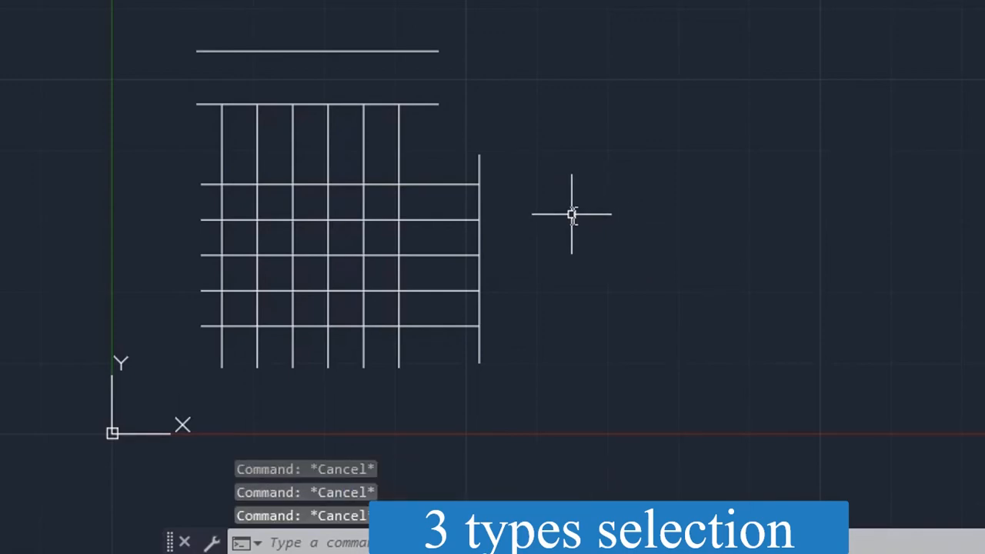
# Step: Delete the two uppermost horizontal lines by enclosing both in a window selection
pyautogui.moveTo(575, 233); pyautogui.dragTo(601, 260, button='middle')
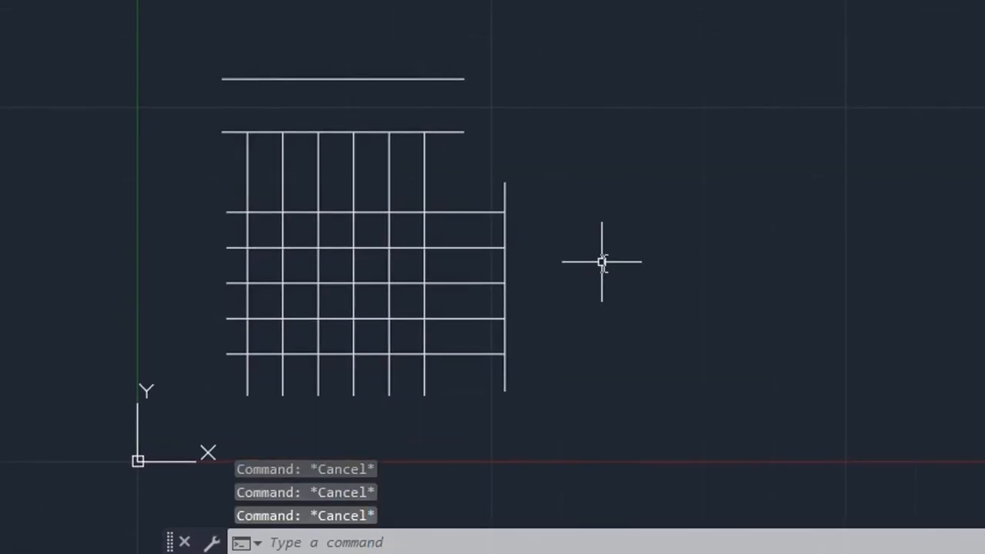
pyautogui.click(180, 35)
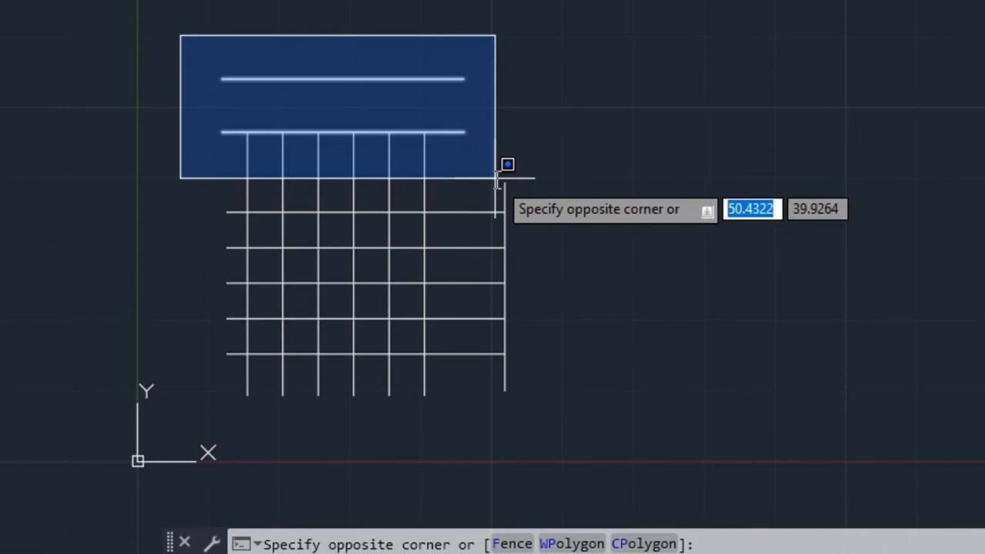
pyautogui.click(497, 179)
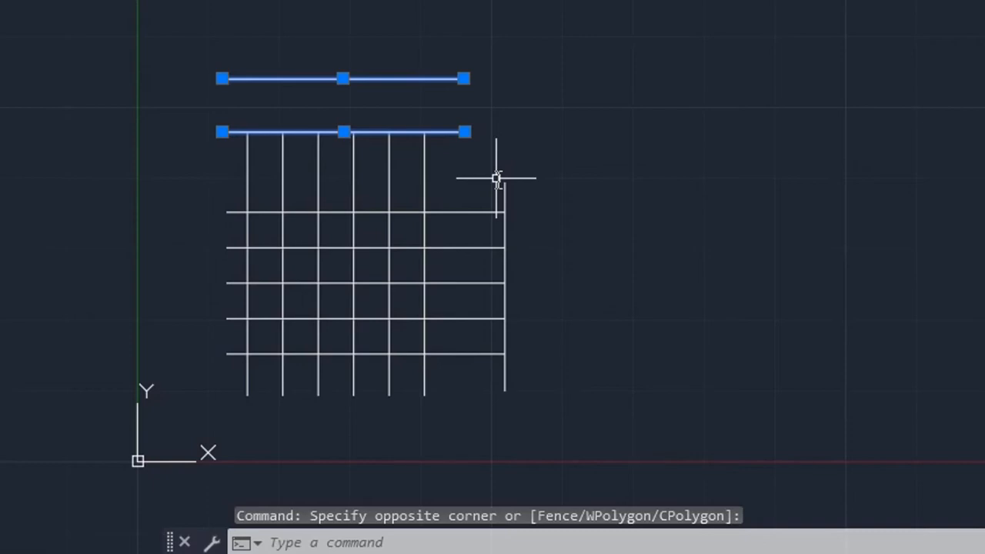
pyautogui.press('Delete')
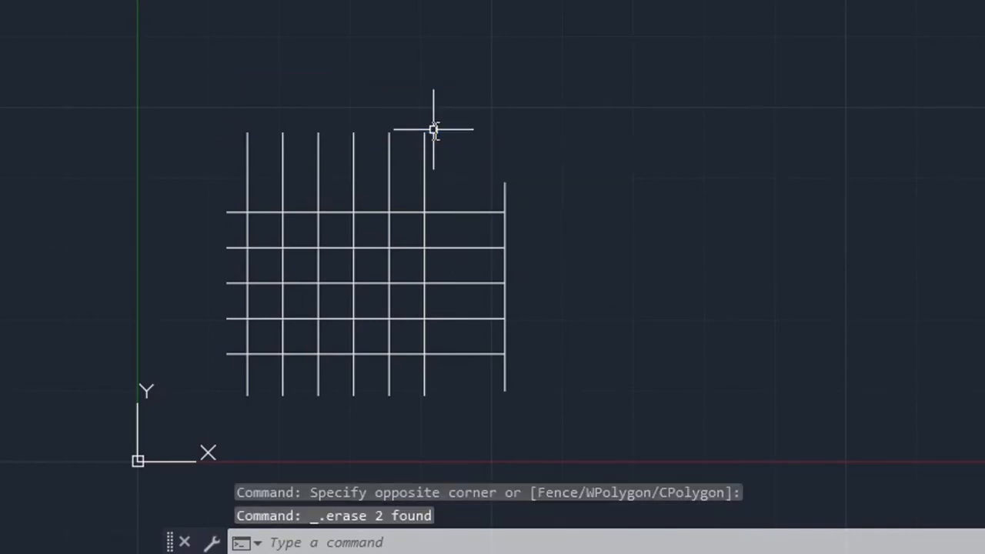
# Step: Select the lower three horizontal lines, the right four vertical grid lines and the separate vertical line with a crossing selection
pyautogui.moveTo(578, 177)
pyautogui.mouseDown(button='middle')
pyautogui.moveTo(518, 170)
pyautogui.moveTo(477, 147)
pyautogui.mouseUp(button='middle')
pyautogui.moveTo(660, 171); pyautogui.dragTo(611, 332, button='middle')
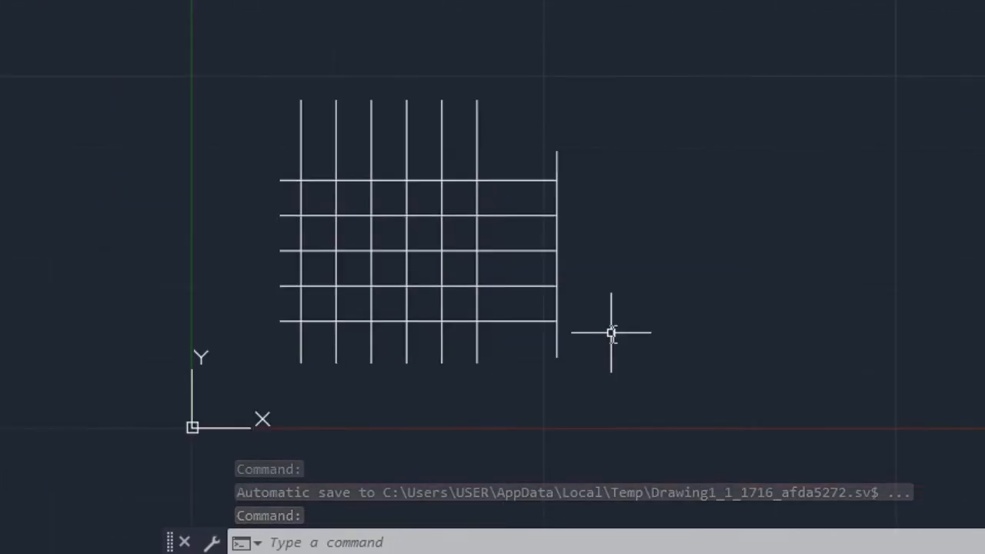
pyautogui.click(642, 439)
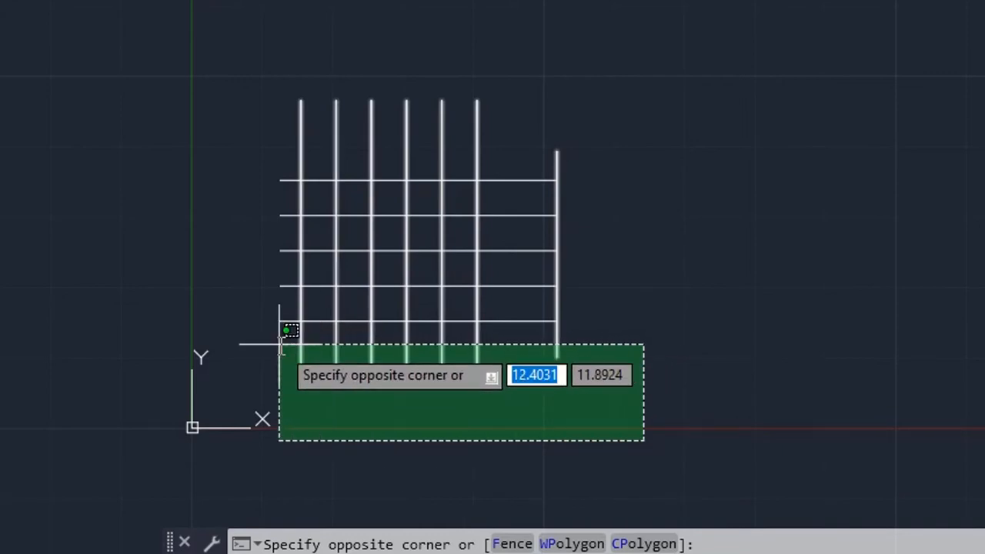
pyautogui.scroll(2, 281, 343)
pyautogui.moveTo(282, 346); pyautogui.dragTo(275, 268, button='middle')
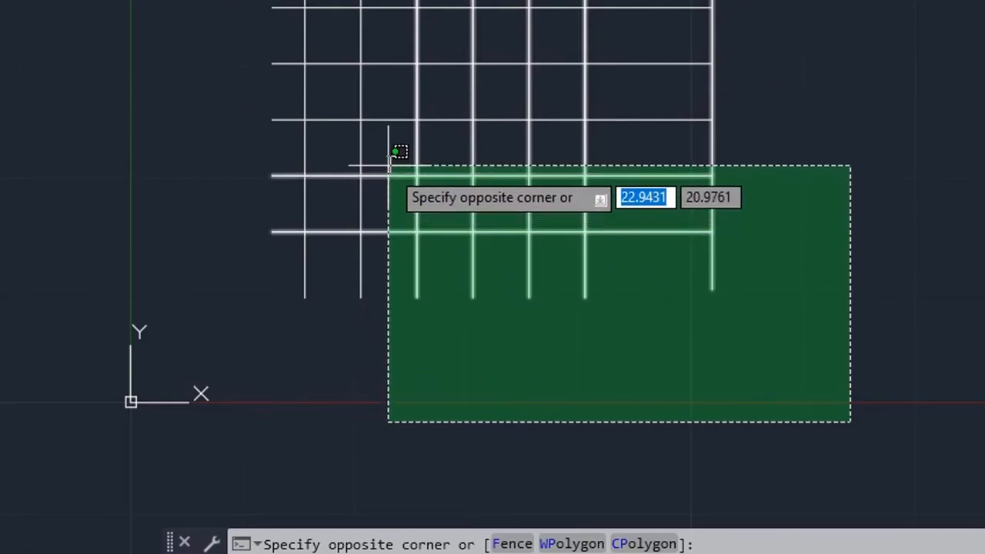
pyautogui.moveTo(389, 94); pyautogui.dragTo(396, 158, button='middle')
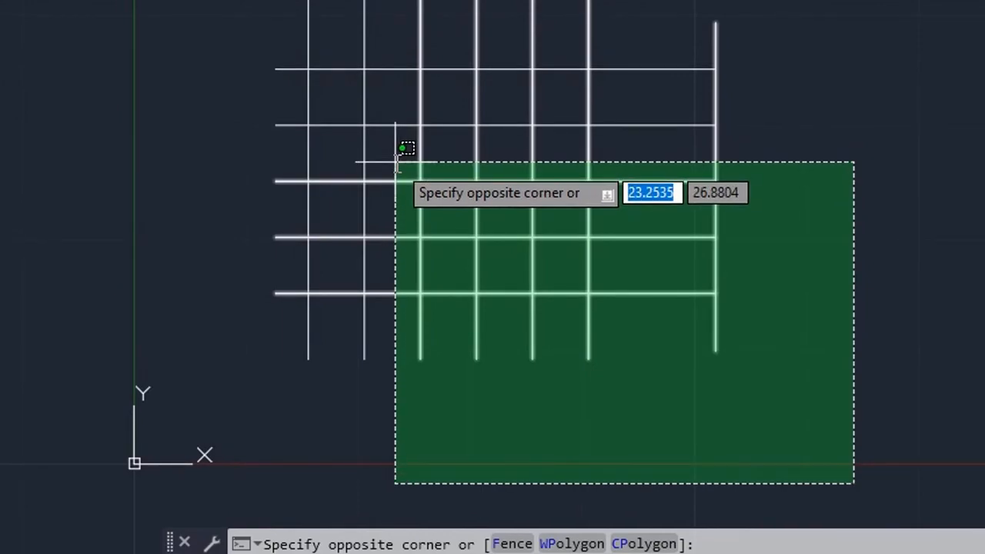
pyautogui.click(396, 161)
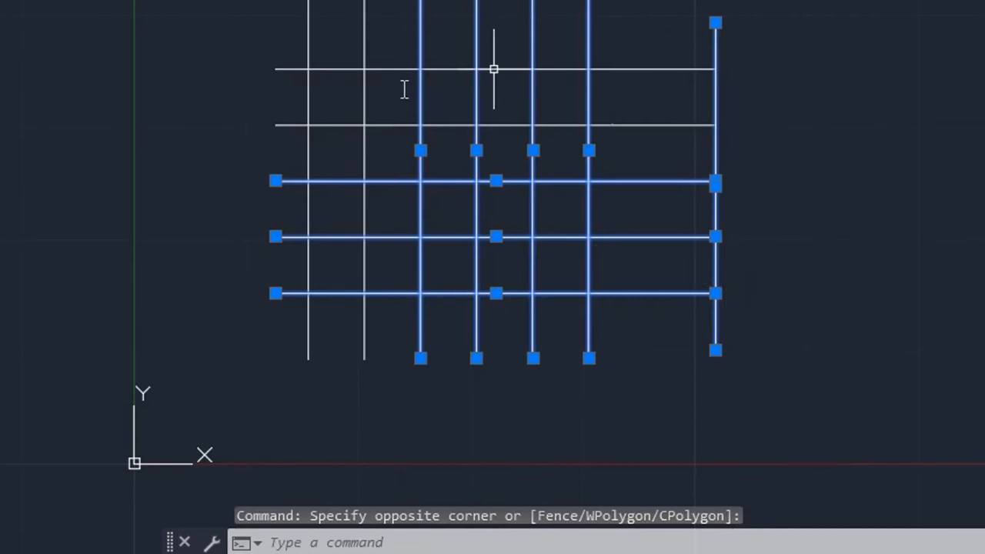
# Step: Add the upper two horizontal grid lines to the selection with a window selection across the grid's full width
pyautogui.moveTo(858, 209); pyautogui.dragTo(858, 304, button='middle')
pyautogui.moveTo(949, 219)
pyautogui.mouseDown(button='middle')
pyautogui.moveTo(950, 347)
pyautogui.moveTo(955, 311)
pyautogui.mouseUp(button='middle')
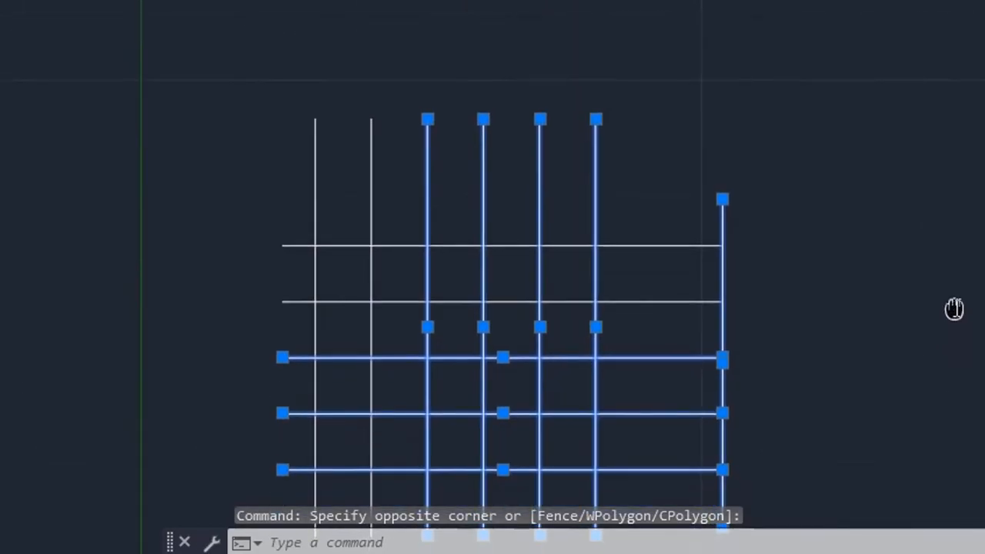
pyautogui.click(177, 115)
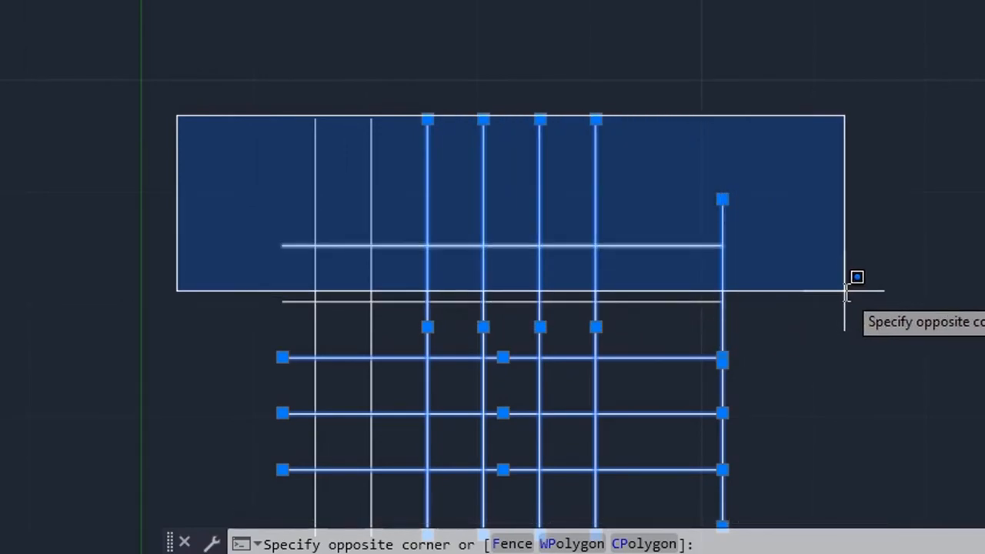
pyautogui.click(861, 335)
pyautogui.scroll(-2, 860, 334)
pyautogui.moveTo(873, 359); pyautogui.dragTo(706, 318, button='middle')
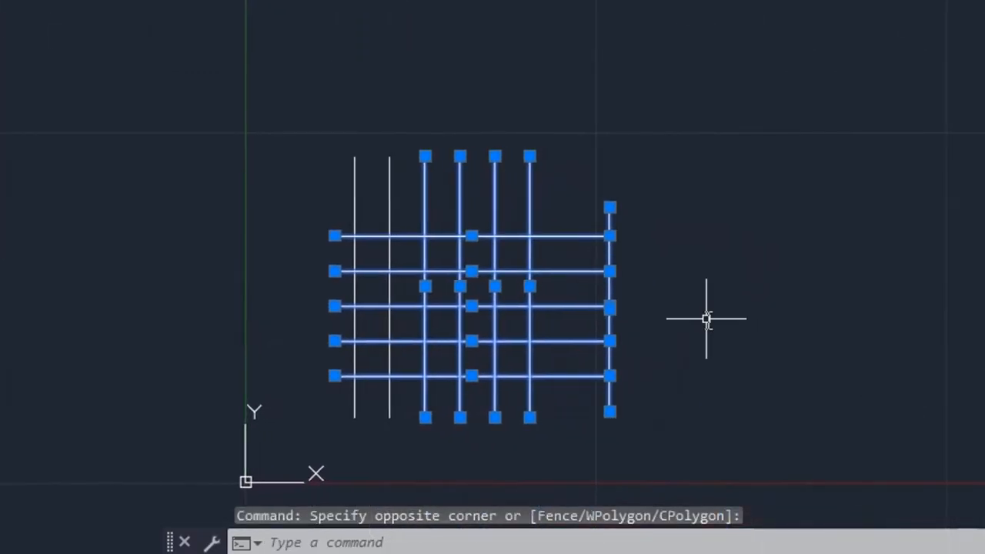
# Step: Demonstrate lasso selections in the empty area beside the grid, and clear the whole selection
pyautogui.moveTo(740, 341)
pyautogui.mouseDown()
pyautogui.moveTo(703, 218)
pyautogui.moveTo(836, 125)
pyautogui.moveTo(970, 220)
pyautogui.moveTo(963, 369)
pyautogui.mouseUp()
pyautogui.moveTo(688, 161)
pyautogui.mouseDown()
pyautogui.moveTo(776, 302)
pyautogui.moveTo(638, 334)
pyautogui.moveTo(697, 110)
pyautogui.moveTo(809, 281)
pyautogui.moveTo(802, 307)
pyautogui.mouseUp()
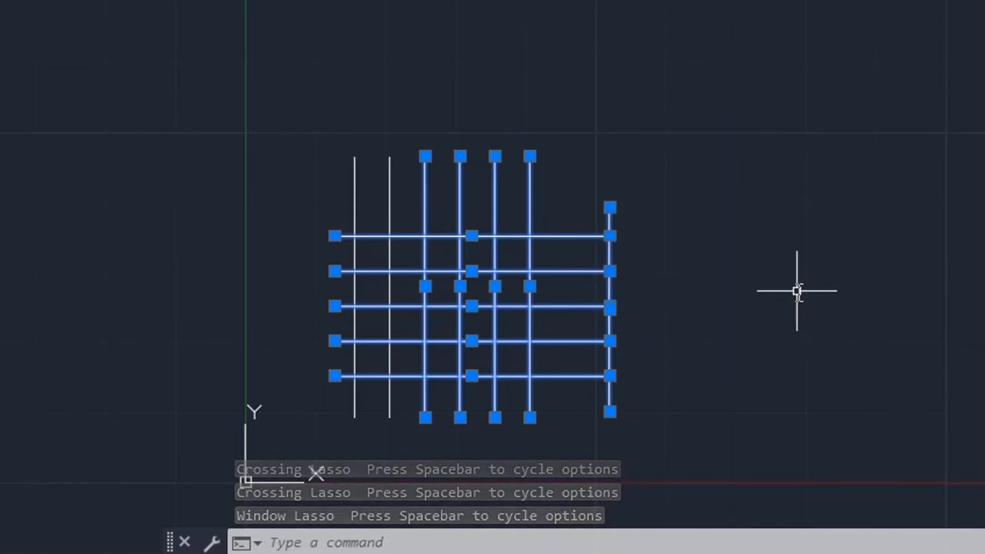
pyautogui.press('Escape')
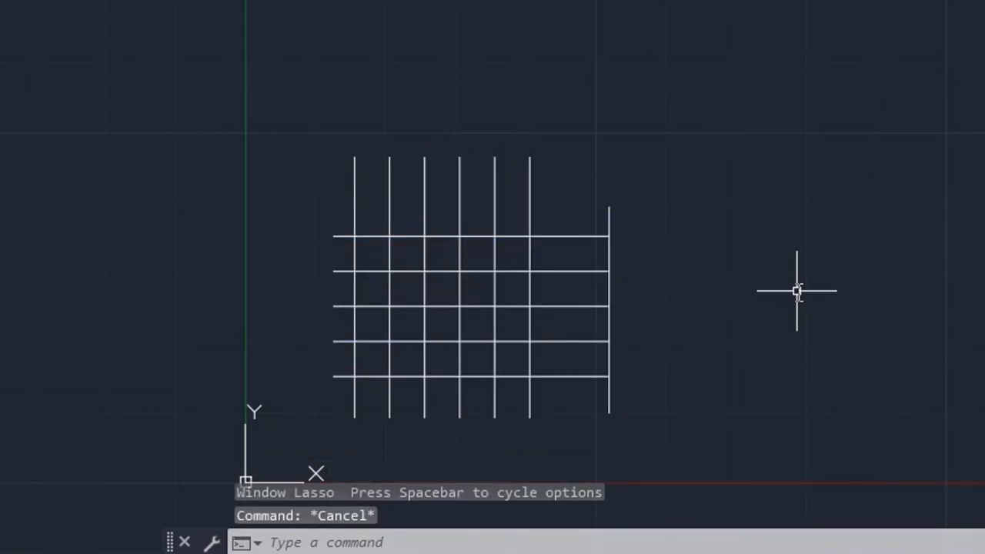
# Step: Draw a circle centred where the third vertical and middle horizontal grid lines cross, with its radius reaching the next horizontal line above
pyautogui.click(98, 0)
pyautogui.click(103, 0)
pyautogui.scroll(2, 406, 330)
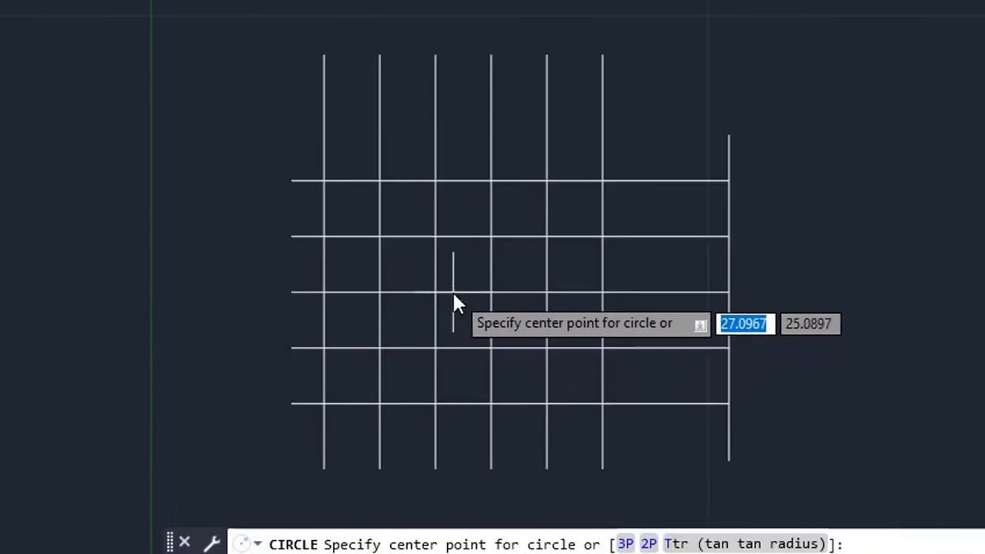
pyautogui.click(442, 299)
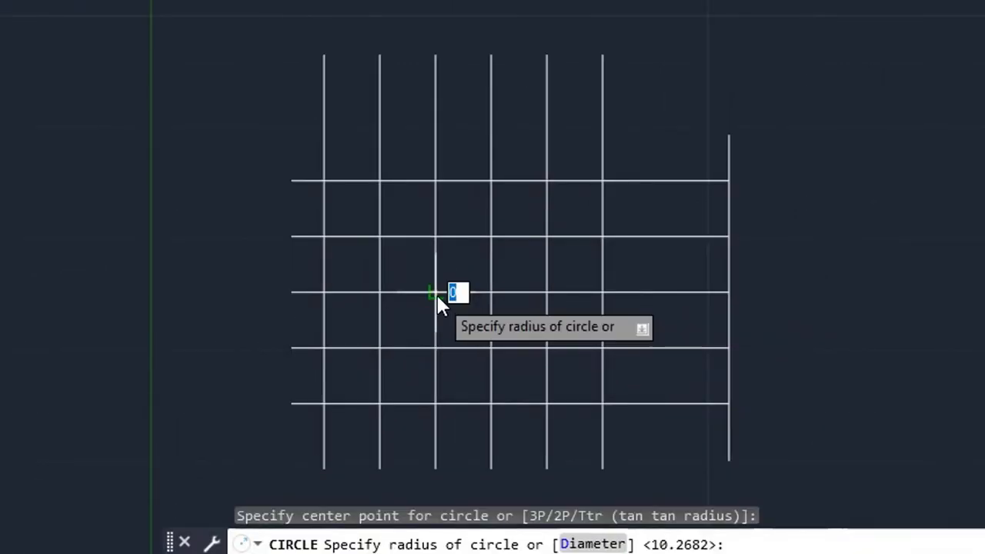
pyautogui.click(438, 242)
pyautogui.press('Escape')
pyautogui.press('Escape')
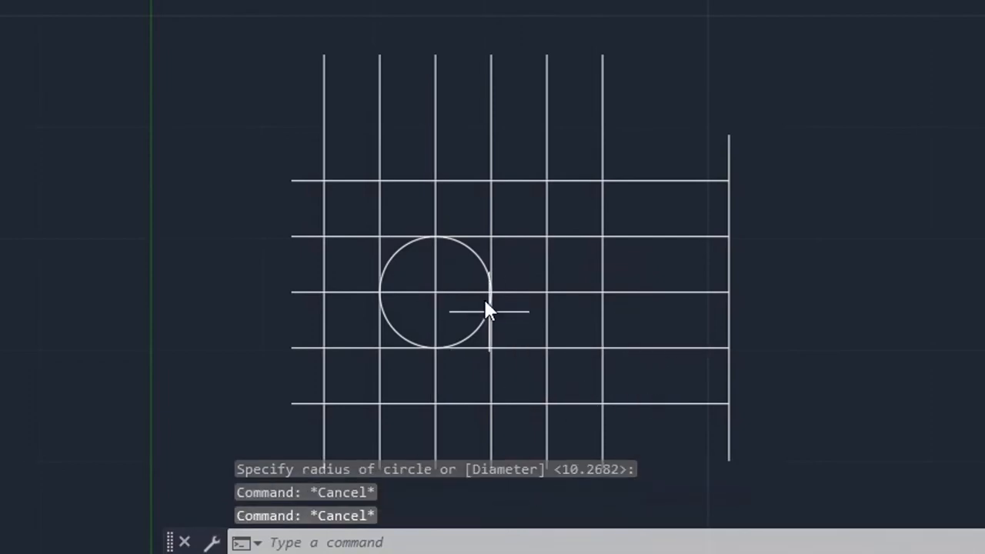
# Step: Demonstrate a crossing selection over the circle's lower right part and the grid lines there, and cancel it
pyautogui.moveTo(465, 432); pyautogui.dragTo(452, 392, button='middle')
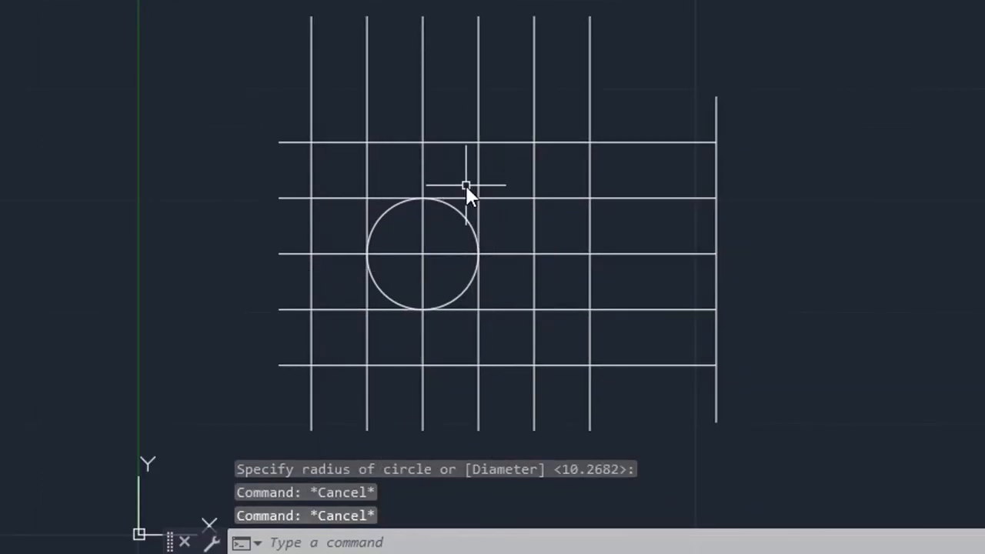
pyautogui.click(520, 329)
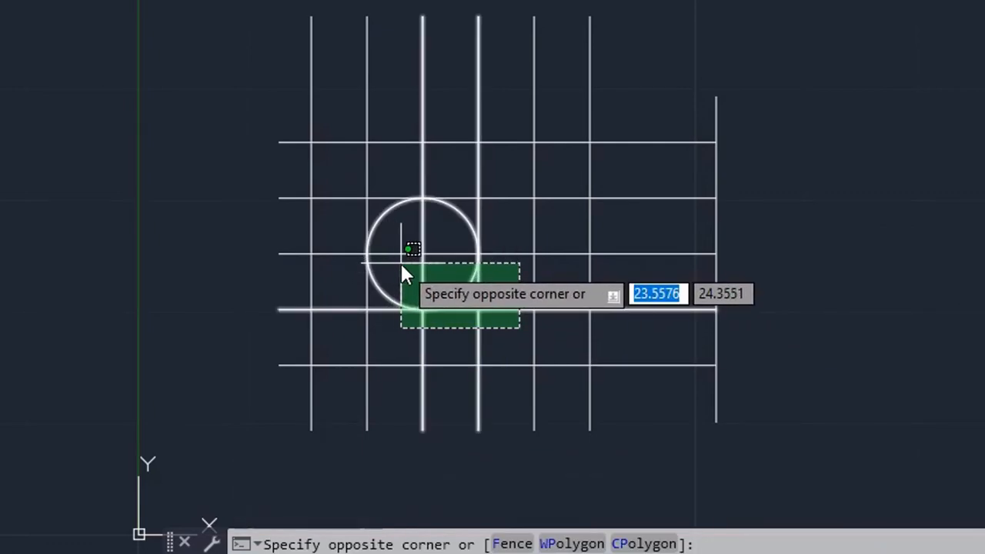
pyautogui.press('Escape')
# Step: Select only the circle by enclosing it in a window selection, and clear the selection
pyautogui.click(329, 161)
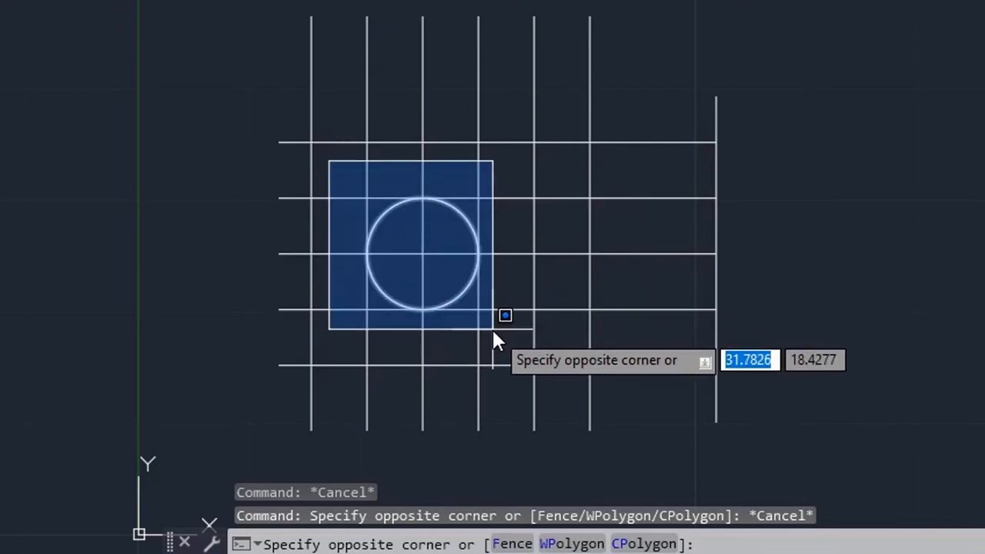
pyautogui.click(493, 329)
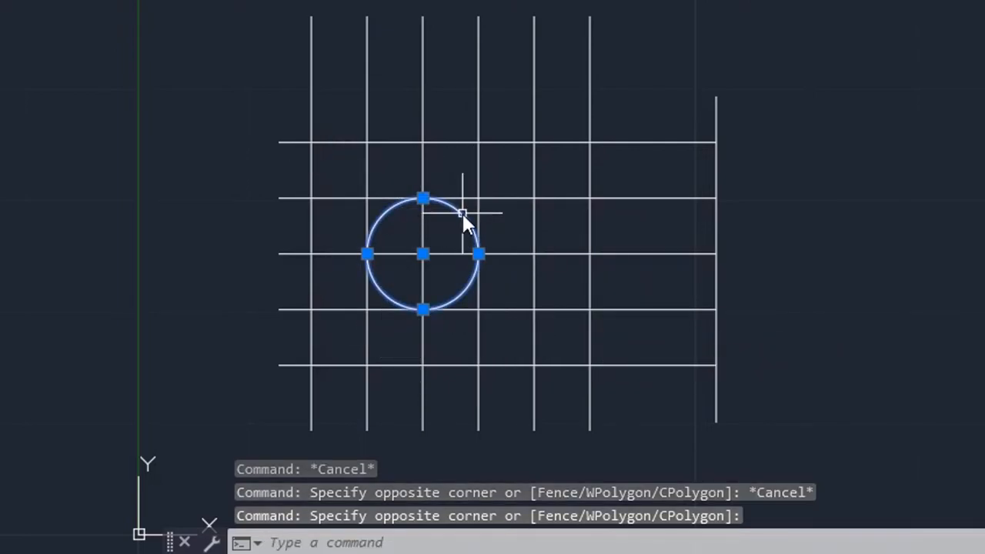
pyautogui.moveTo(568, 298); pyautogui.dragTo(385, 255, button='middle')
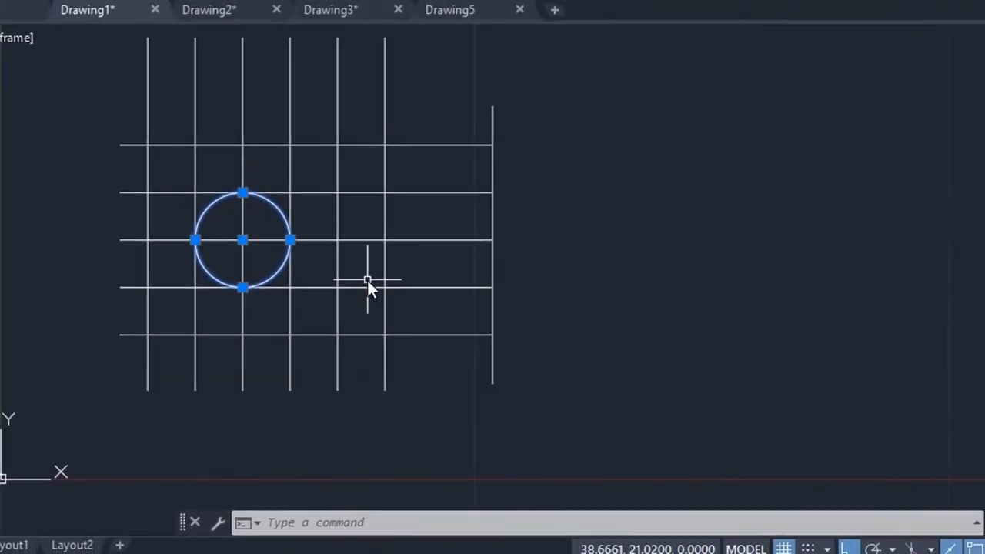
pyautogui.press('Escape')
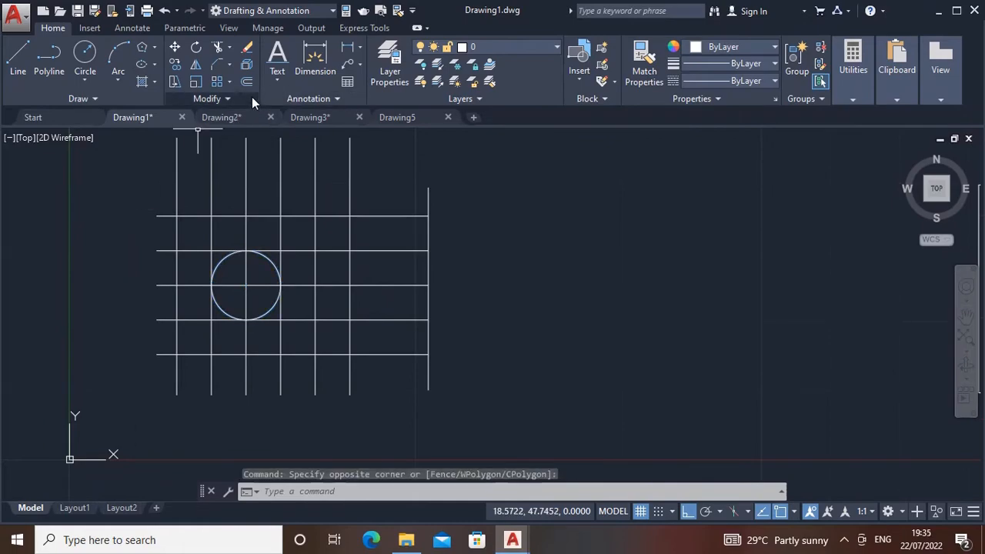
pyautogui.press('Escape')
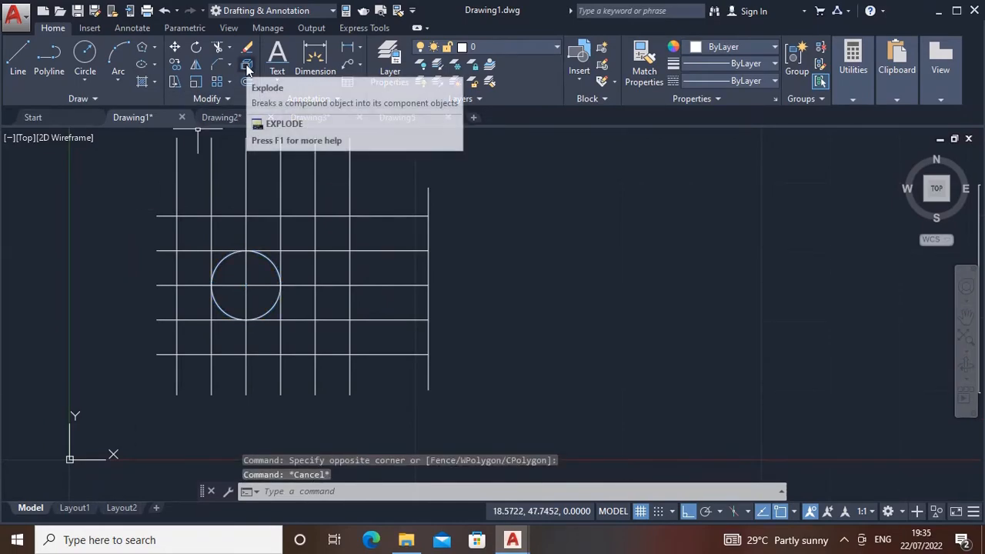
# Step: Draw a nearly square outline from four orthogonal lines, about 18 by 19 units, in the empty area to the right of the grid
pyautogui.moveTo(556, 279); pyautogui.dragTo(484, 322, button='middle')
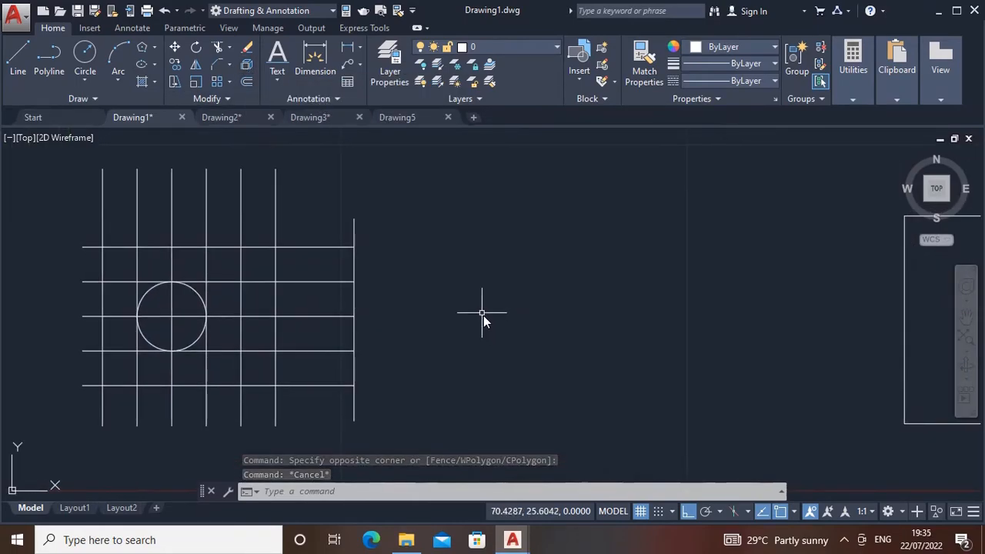
pyautogui.press('Escape')
pyautogui.press('Escape')
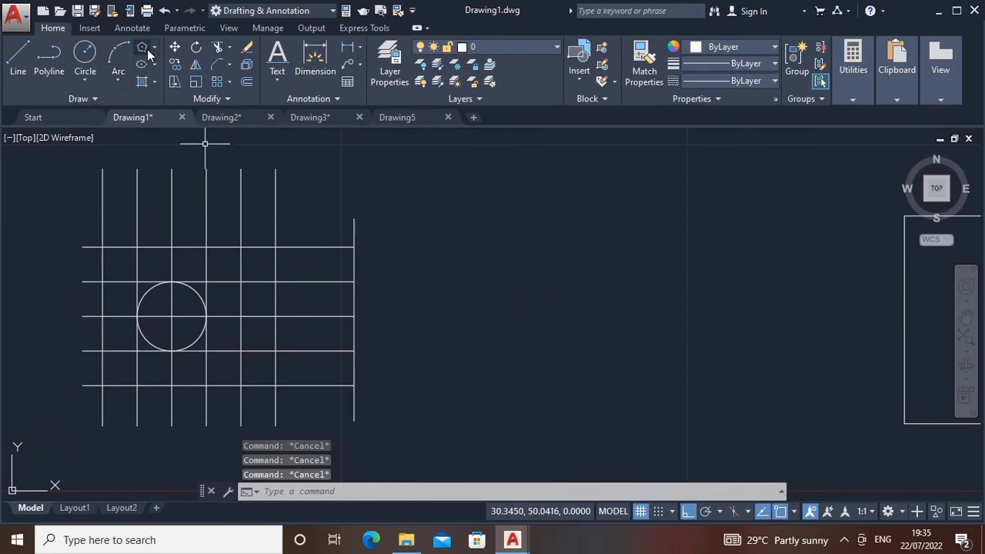
pyautogui.click(18, 56)
pyautogui.click(472, 342)
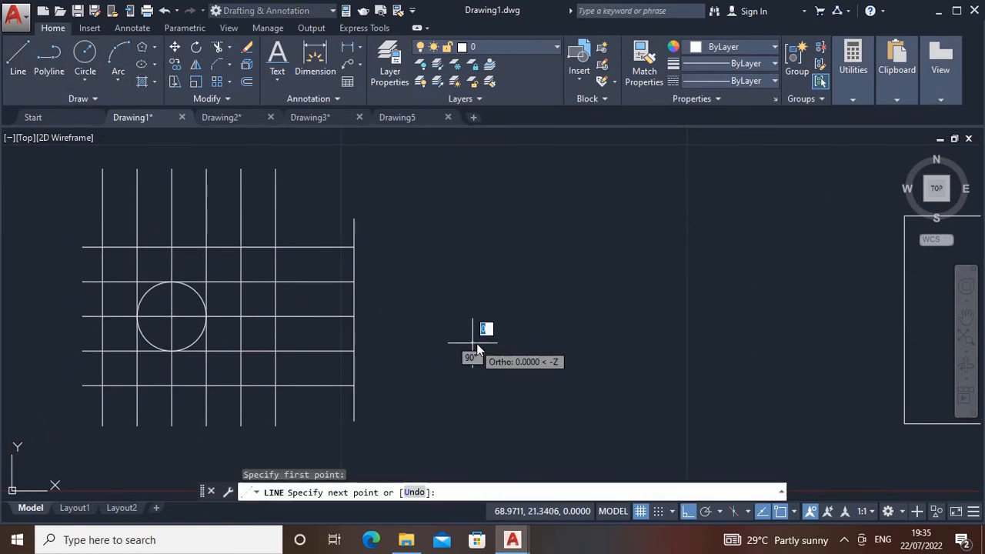
pyautogui.click(596, 341)
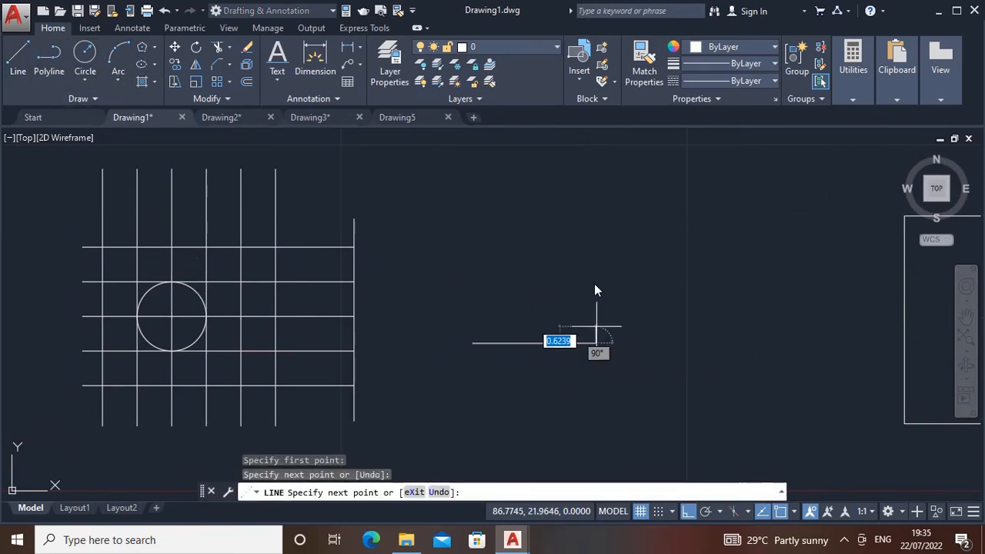
pyautogui.click(599, 215)
pyautogui.click(475, 216)
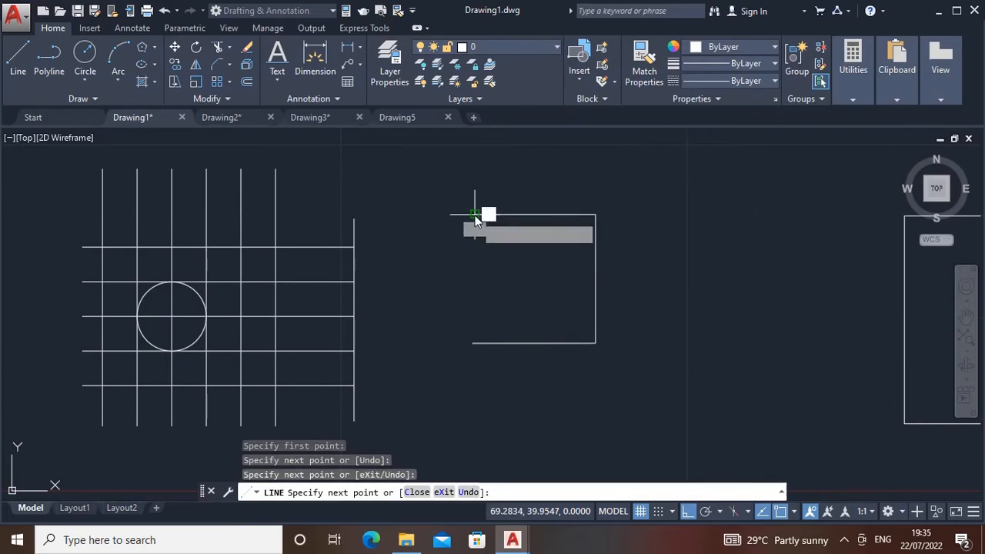
pyautogui.click(473, 343)
pyautogui.press('Escape')
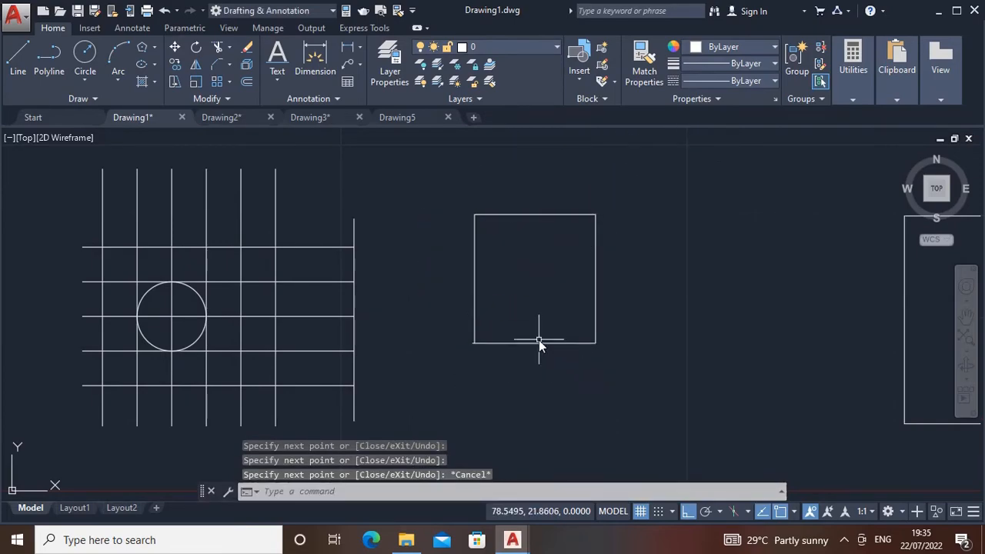
# Step: Select the right vertical side of the new square individually and delete it
pyautogui.click(537, 344)
pyautogui.moveTo(558, 356); pyautogui.dragTo(543, 370, button='middle')
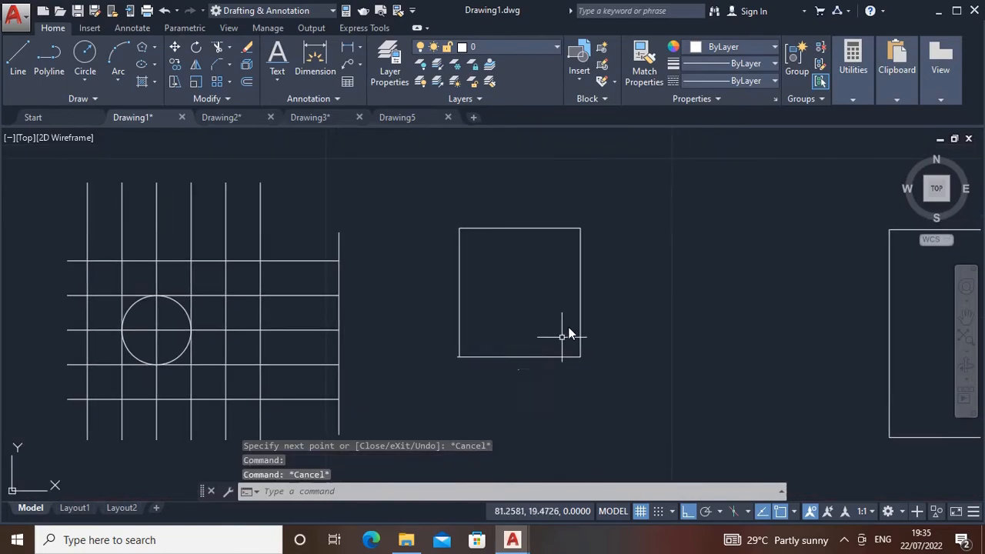
pyautogui.click(581, 307)
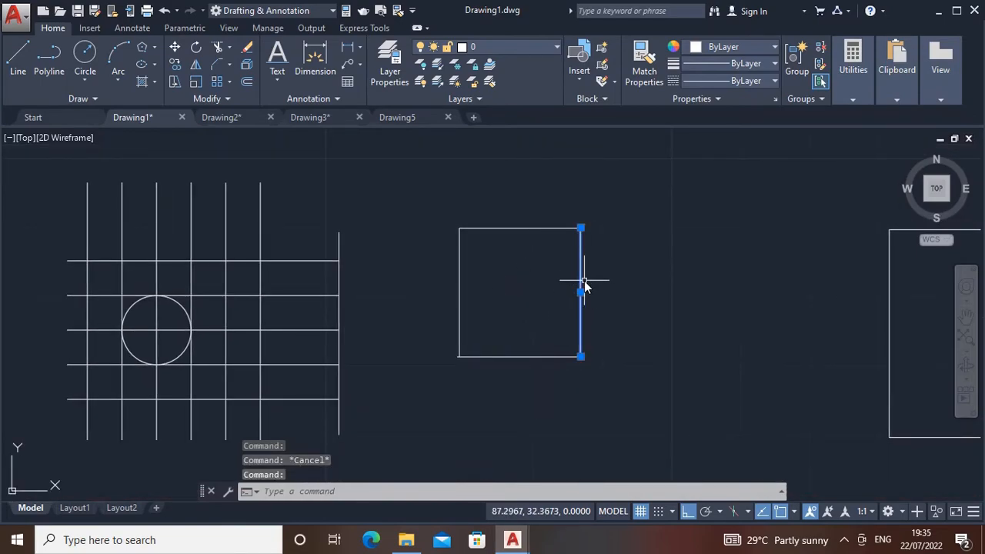
pyautogui.press('Delete')
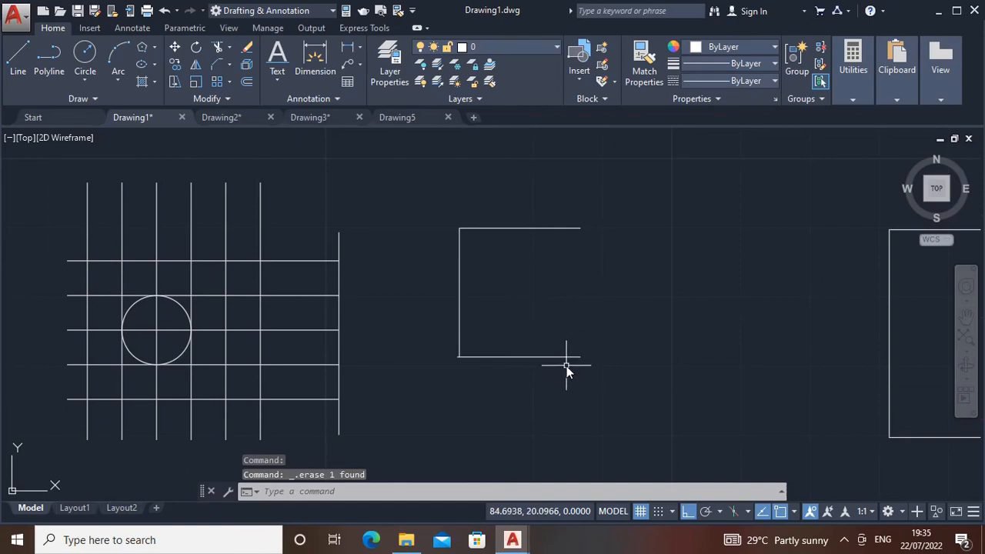
# Step: Restore the square's deleted right side, then try moving that side outward by its midpoint grip and undo the move
pyautogui.hotkey('ctrl', 'z')
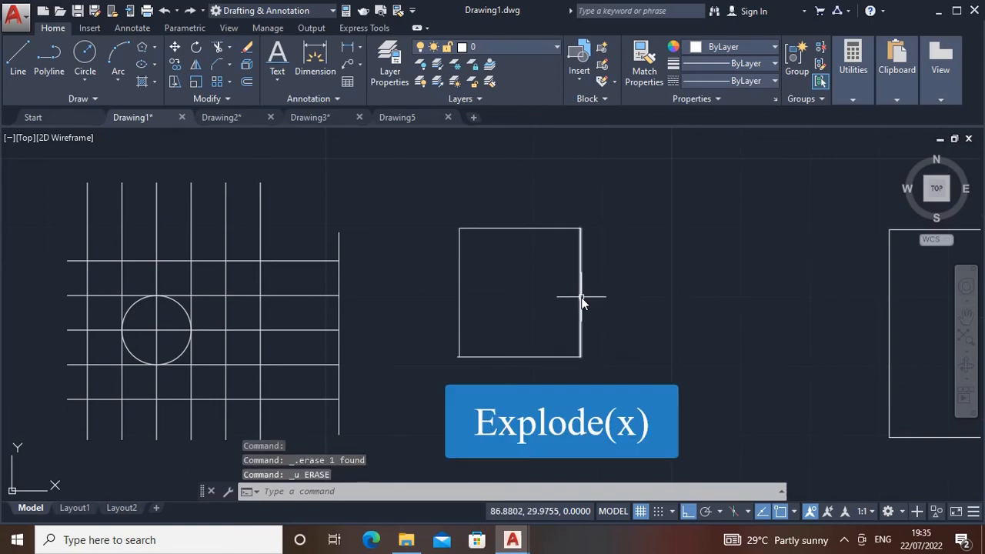
pyautogui.click(582, 294)
pyautogui.click(581, 293)
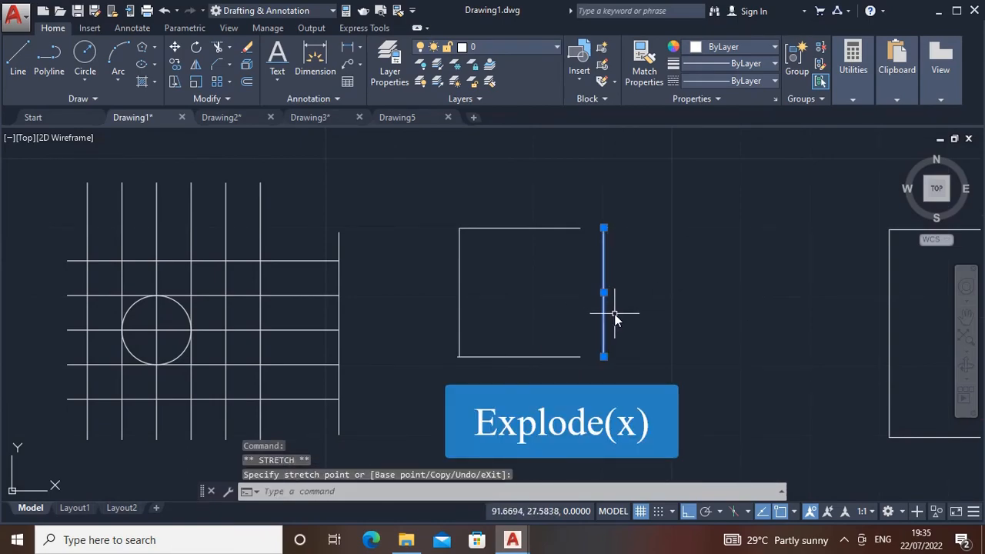
pyautogui.press('Escape')
pyautogui.hotkey('ctrl', 'z')
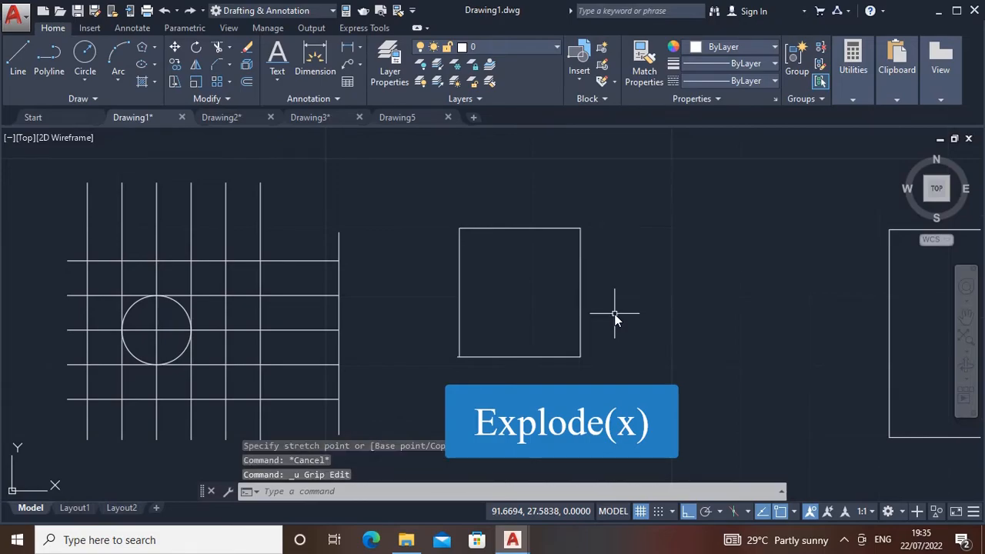
# Step: Draw a rectangle about 21 by 15 units in the gap between the small square and the larger rectangle
pyautogui.moveTo(603, 322); pyautogui.dragTo(529, 274, button='middle')
pyautogui.click(570, 236)
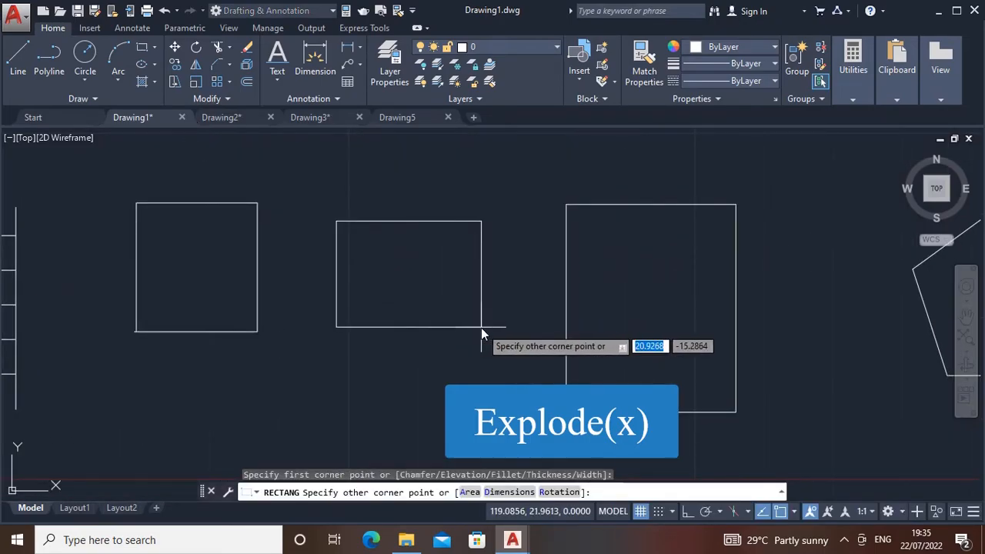
pyautogui.click(482, 327)
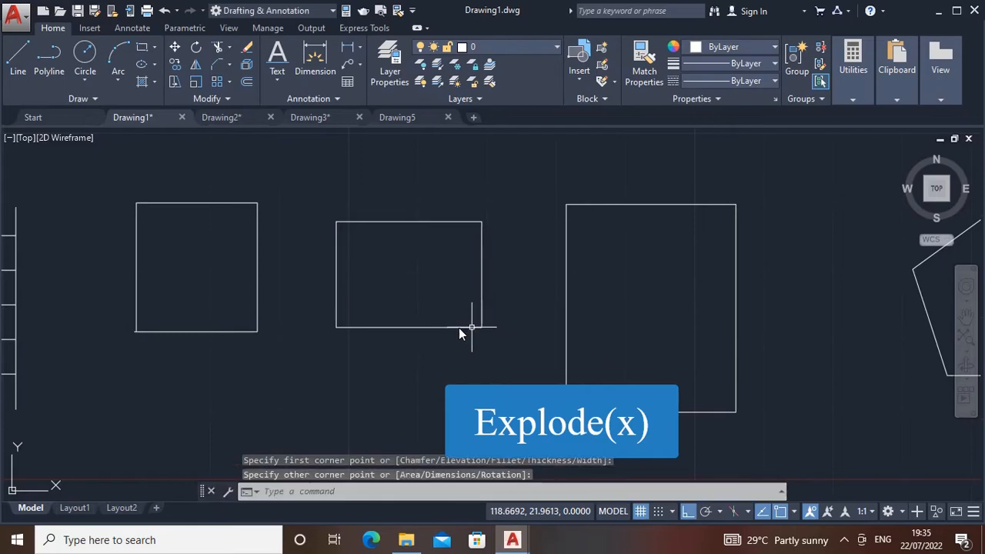
pyautogui.press('Escape')
# Step: Stretch the new rectangle outward by its left, right and top edge midpoint grips, and clear the selection
pyautogui.click(431, 328)
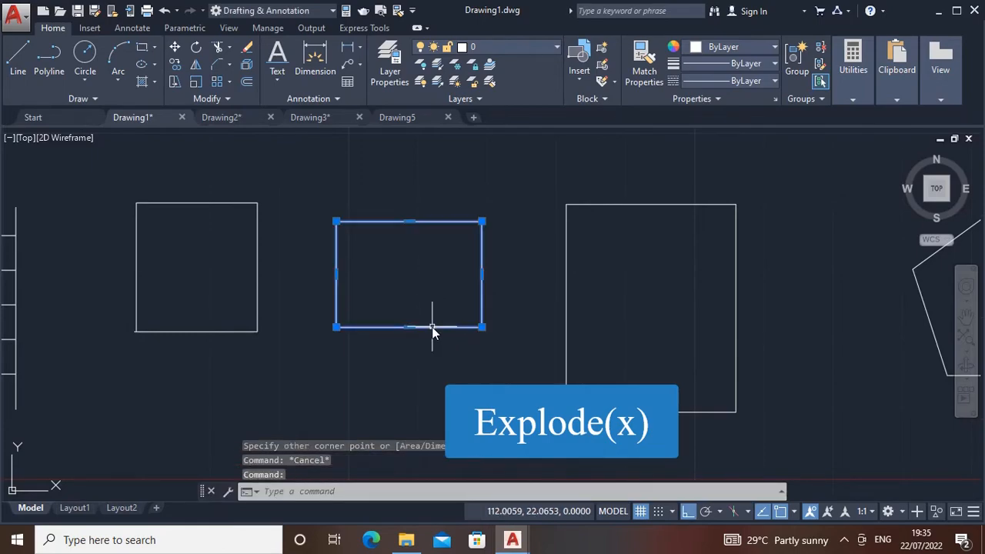
pyautogui.click(335, 274)
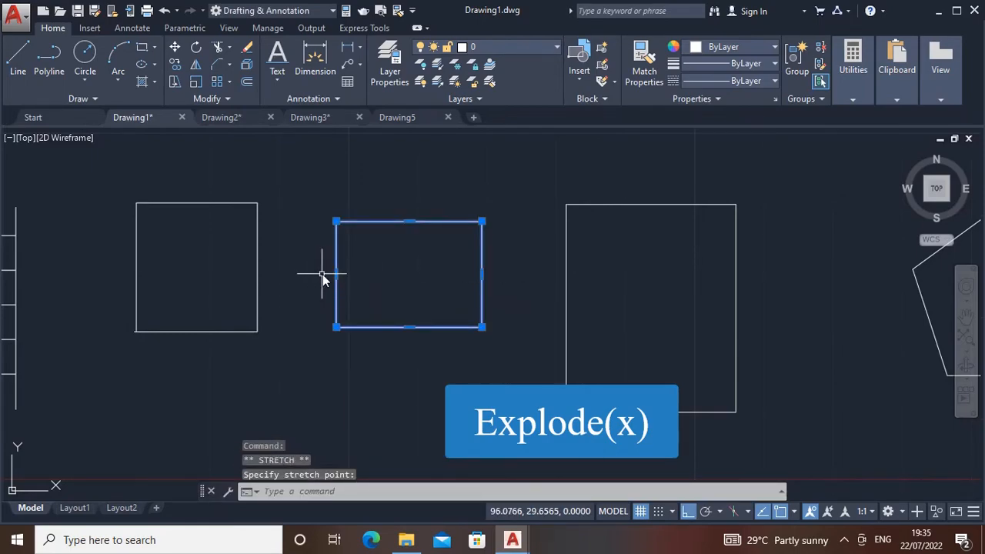
pyautogui.click(286, 278)
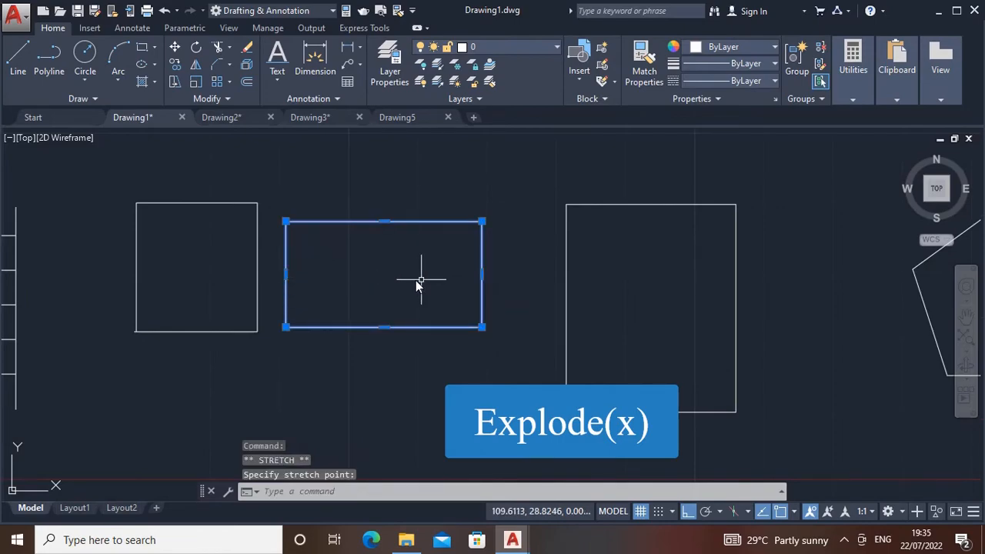
pyautogui.click(482, 274)
pyautogui.click(523, 274)
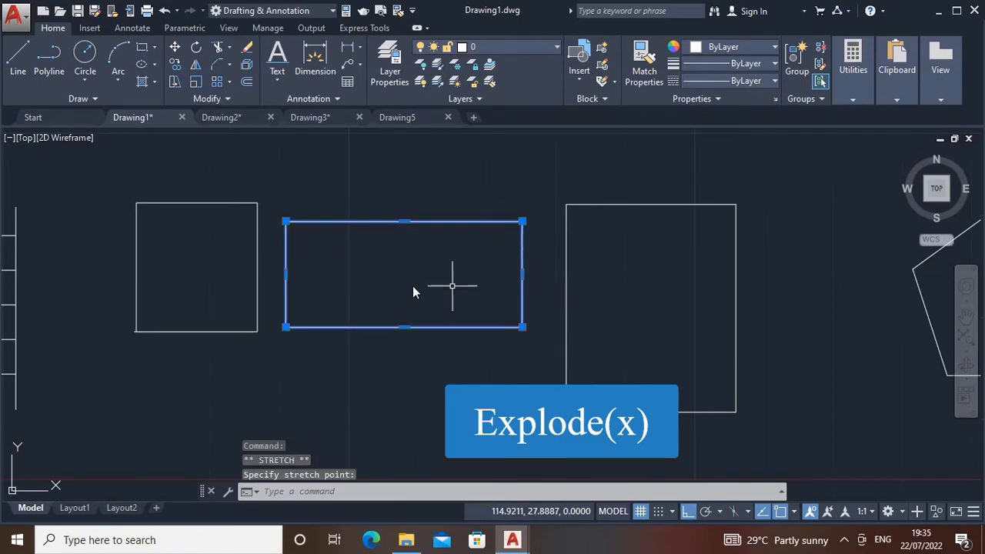
pyautogui.click(404, 221)
pyautogui.click(409, 198)
pyautogui.press('Escape')
pyautogui.press('Escape')
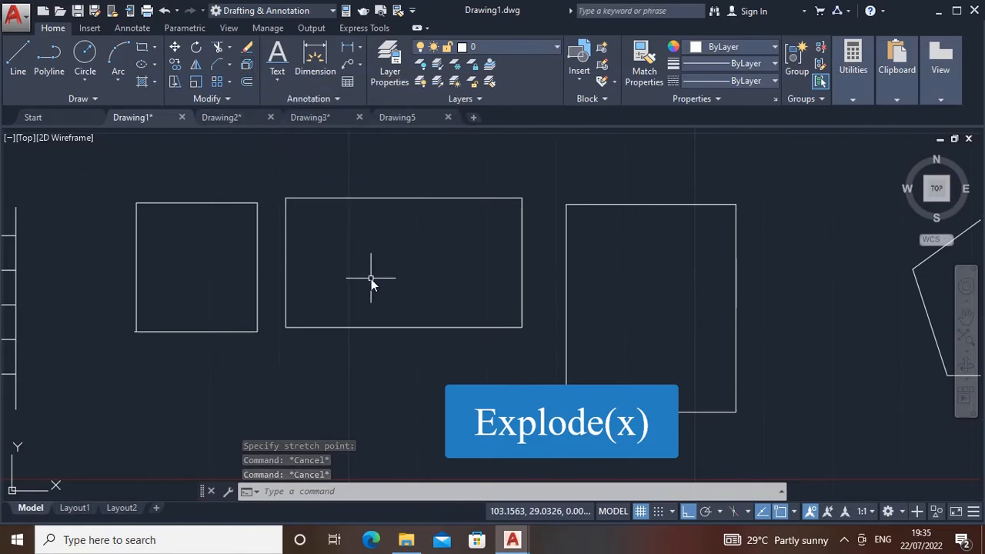
# Step: Explode the stretched rectangle into separate lines
pyautogui.moveTo(372, 198); pyautogui.dragTo(365, 232, button='middle')
pyautogui.click(365, 232)
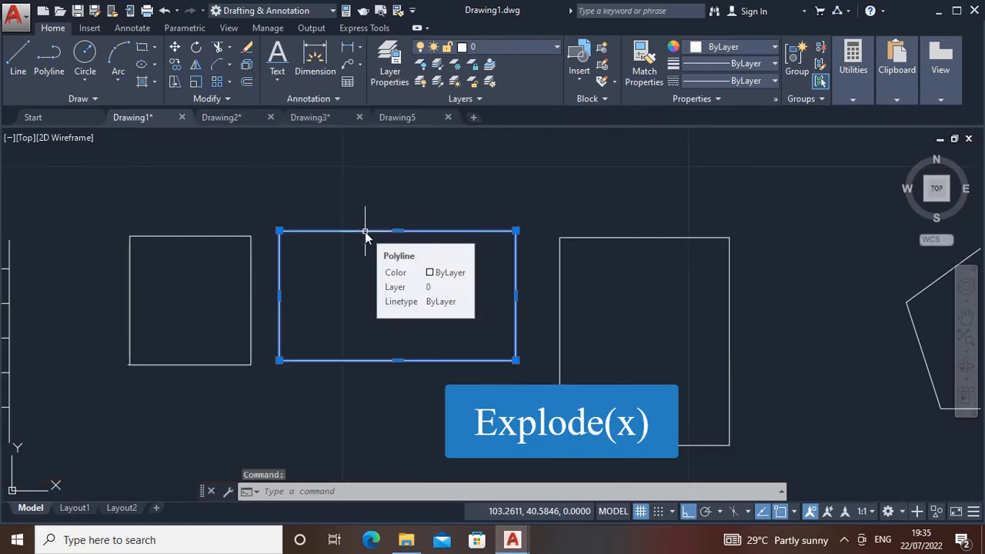
pyautogui.click(248, 64)
# Step: Try moving only the exploded rectangle's top line upward by its midpoint grip, and pick its bottom line separately
pyautogui.click(427, 231)
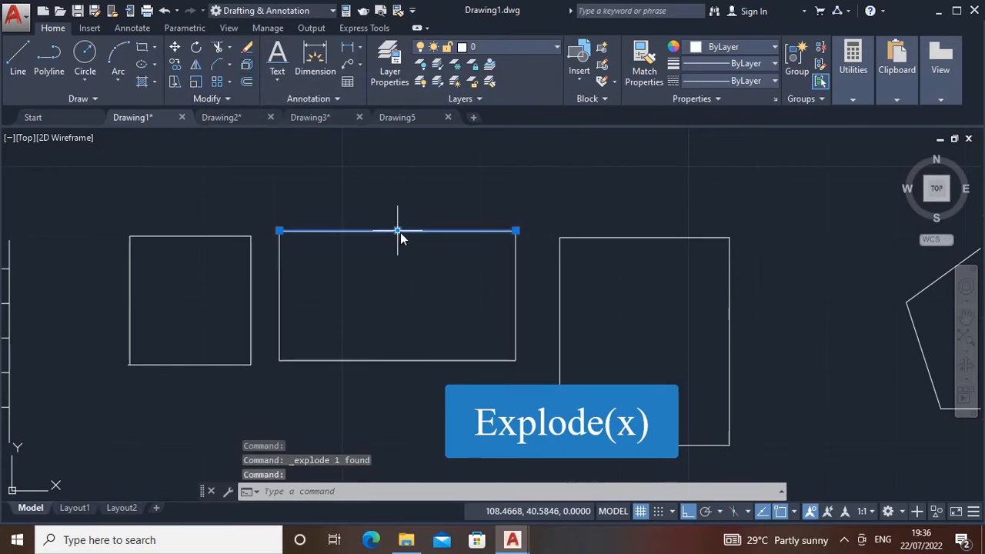
pyautogui.click(397, 230)
pyautogui.click(399, 202)
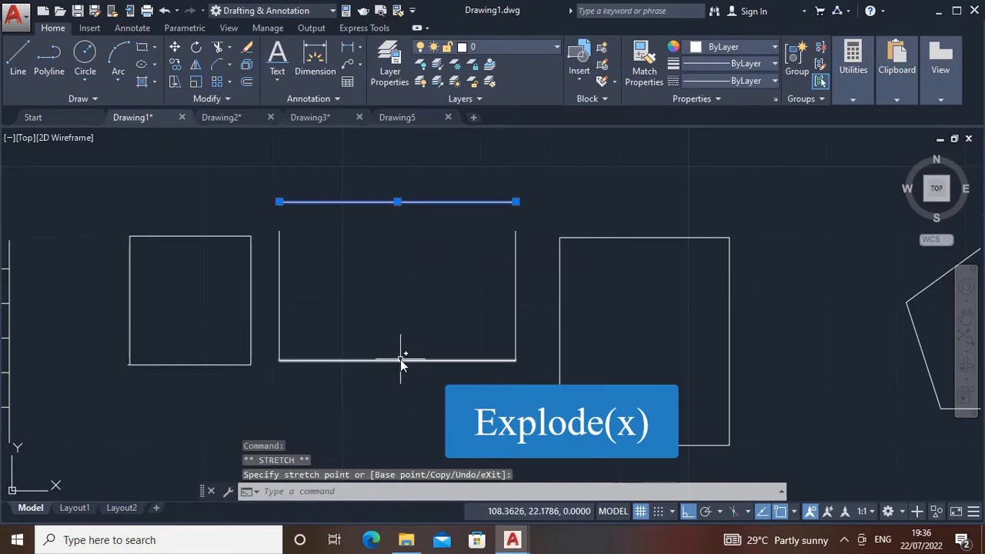
pyautogui.click(400, 359)
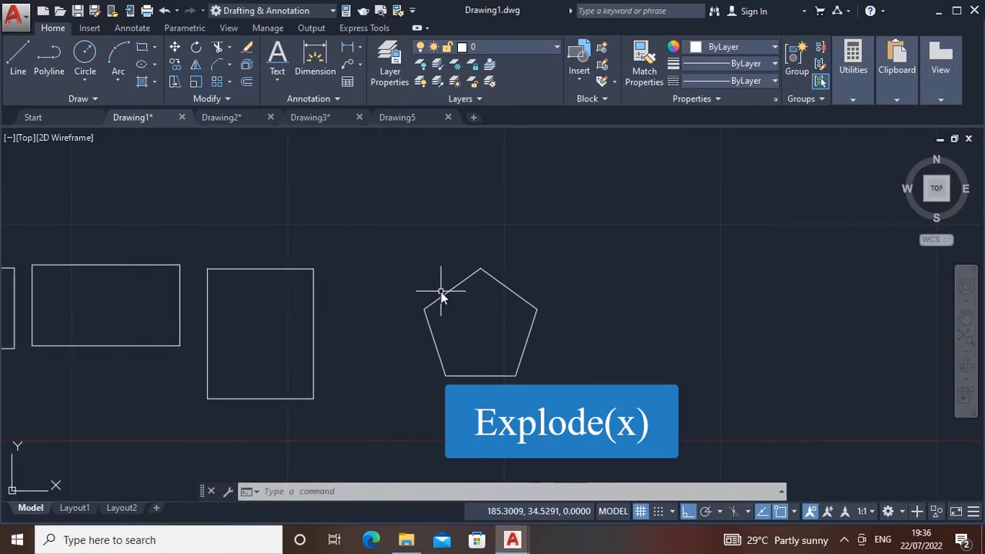
# Step: Explode the pentagon into separate lines with the Explode command's shortcut X
pyautogui.moveTo(448, 296)
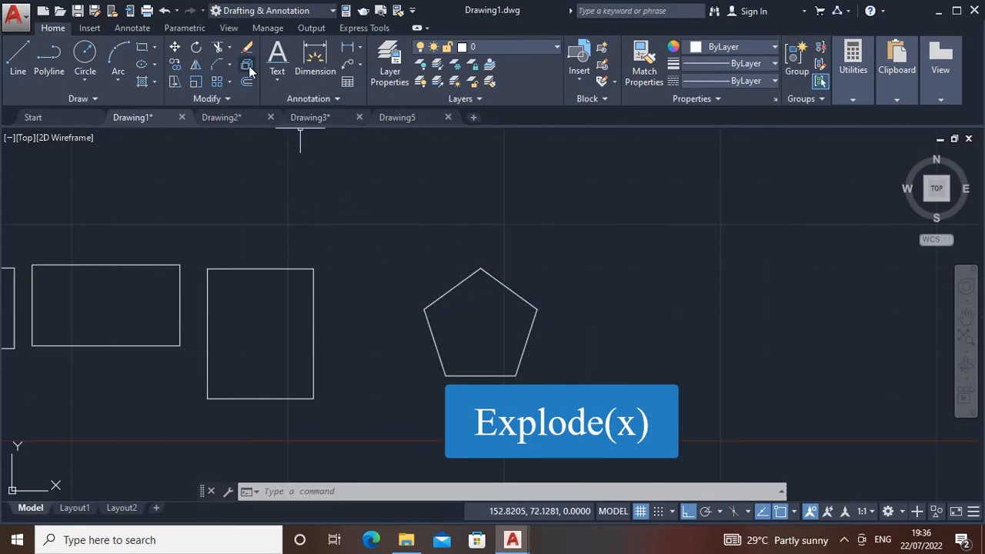
pyautogui.write('x')
pyautogui.press('Return')
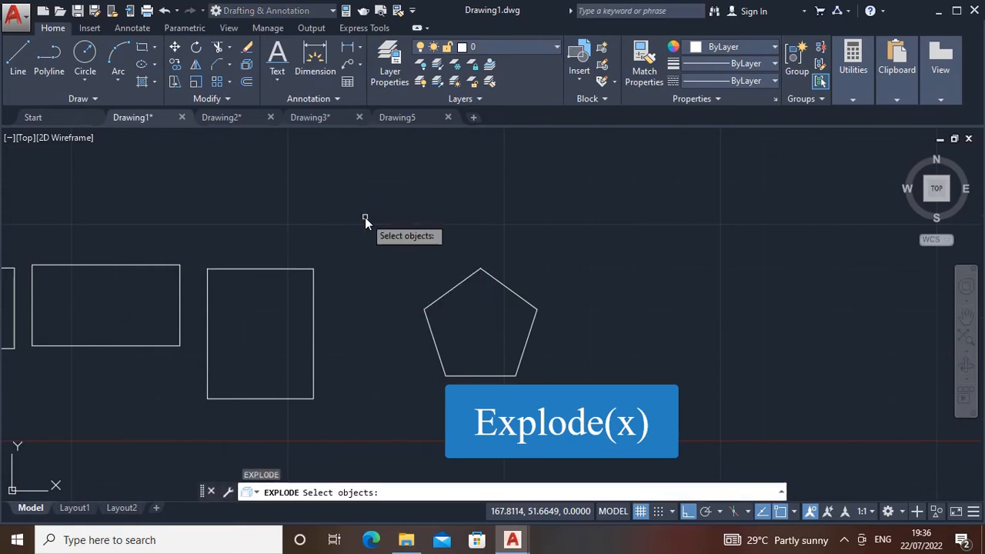
pyautogui.click(449, 289)
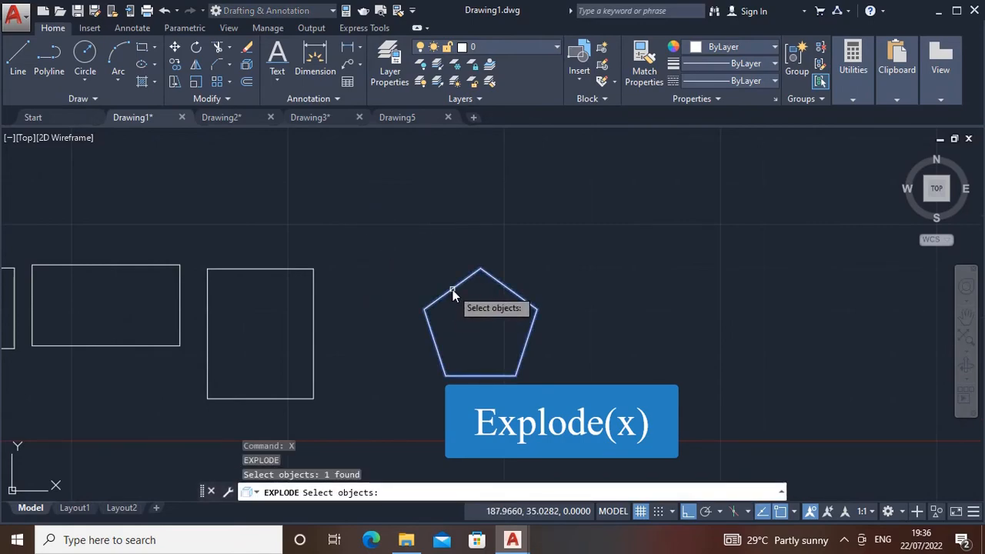
pyautogui.press('Return')
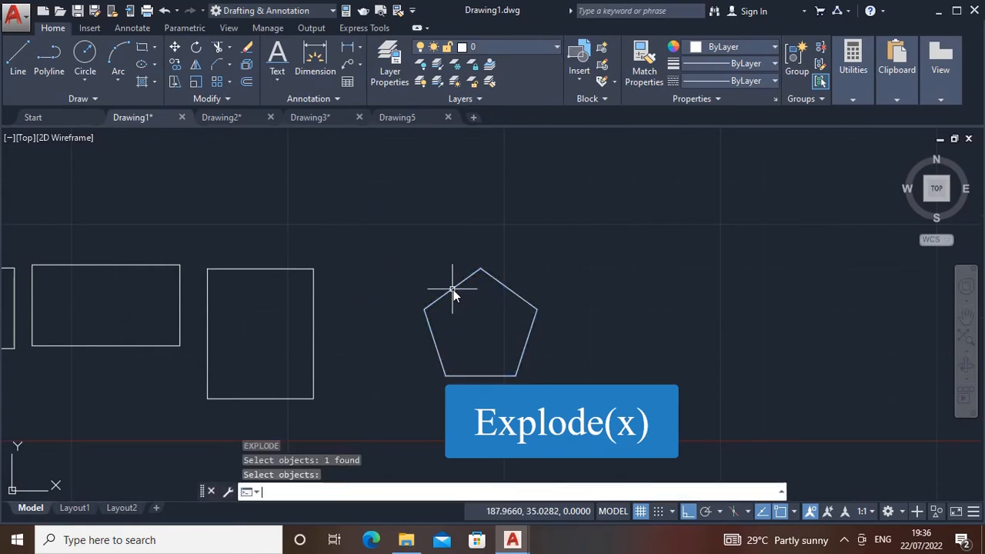
# Step: Select the exploded pentagon's upper-left side on its own and delete it
pyautogui.click(452, 289)
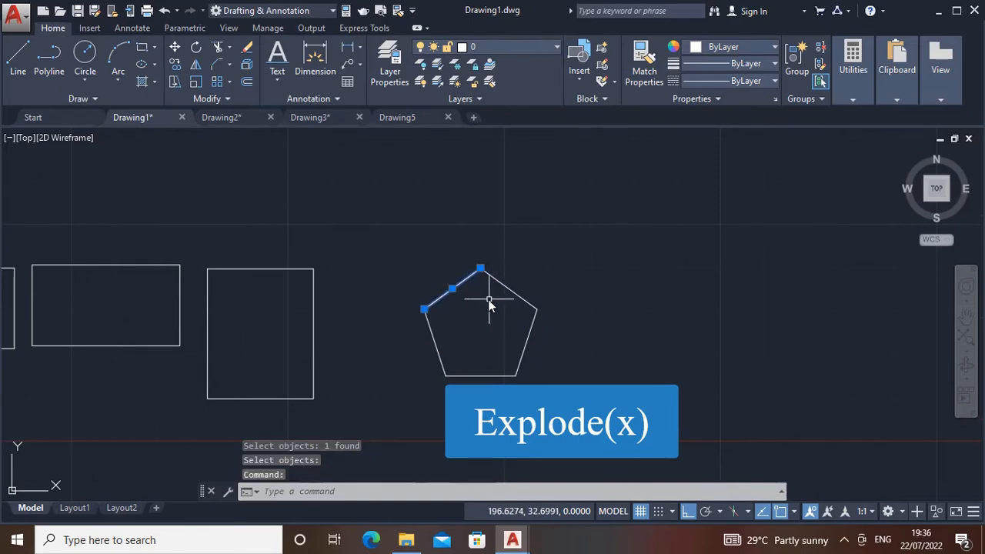
pyautogui.write('x')
pyautogui.press('Return')
pyautogui.click(449, 287)
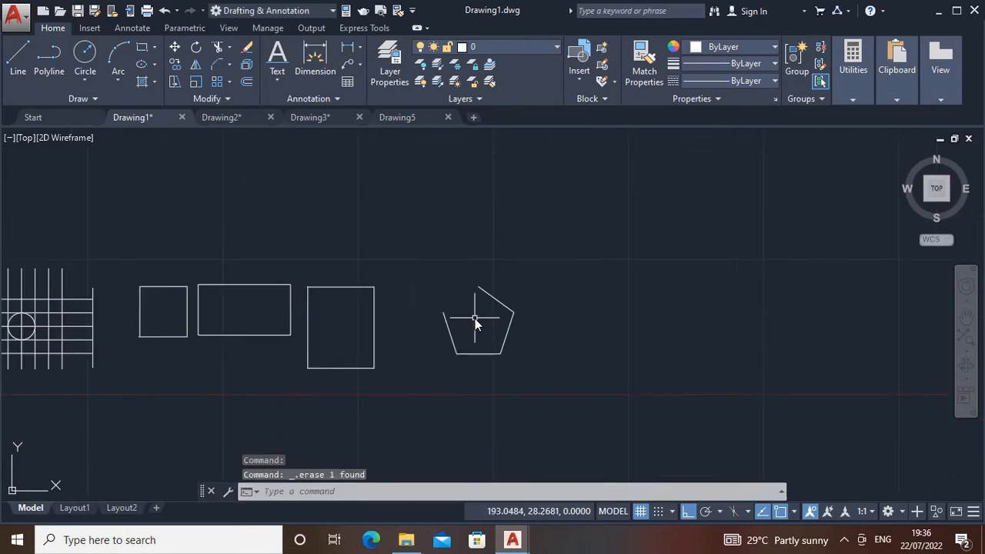
# Step: Select the unexploded rectangle nearest the pentagon as a whole, and clear the selection
pyautogui.scroll(2, 389, 325)
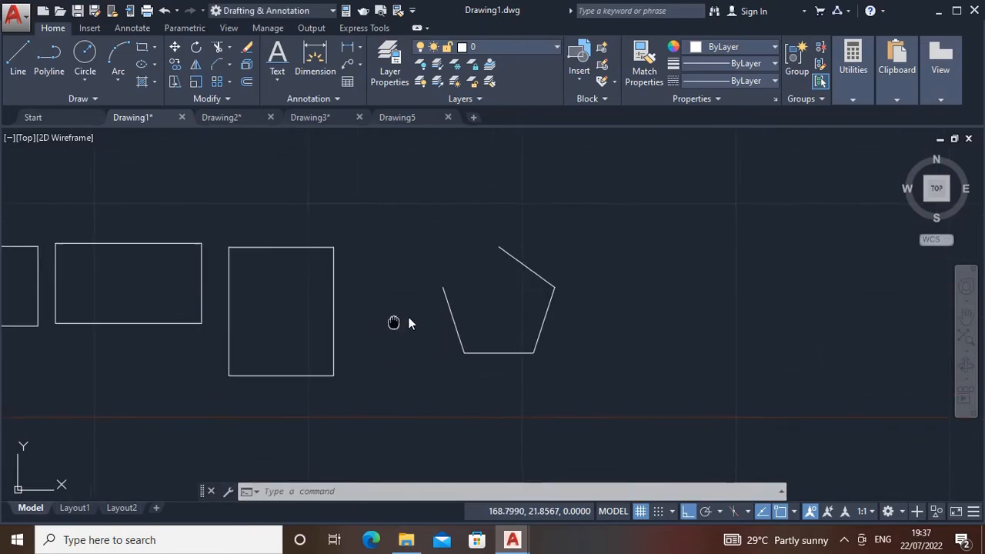
pyautogui.moveTo(442, 305); pyautogui.dragTo(516, 282, button='middle')
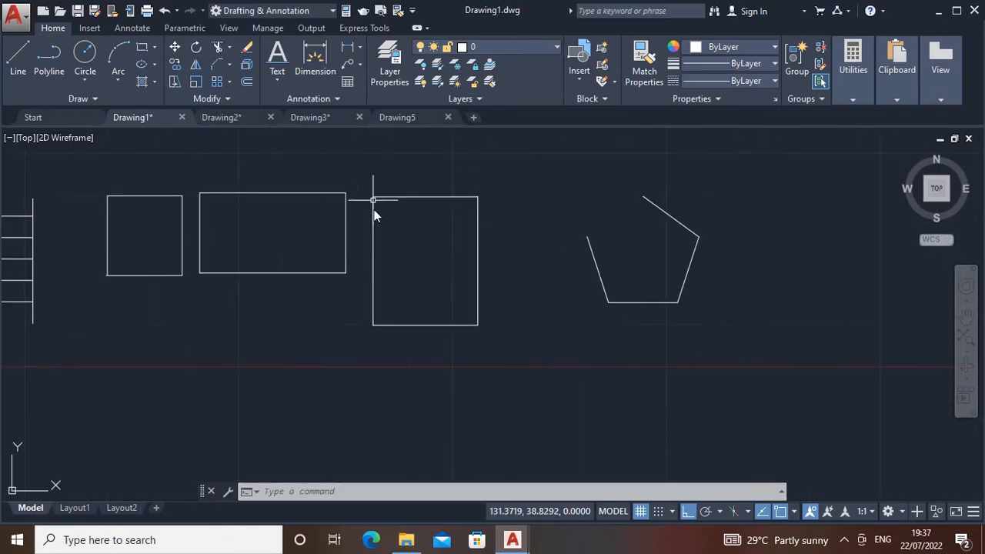
pyautogui.click(431, 204)
pyautogui.click(434, 198)
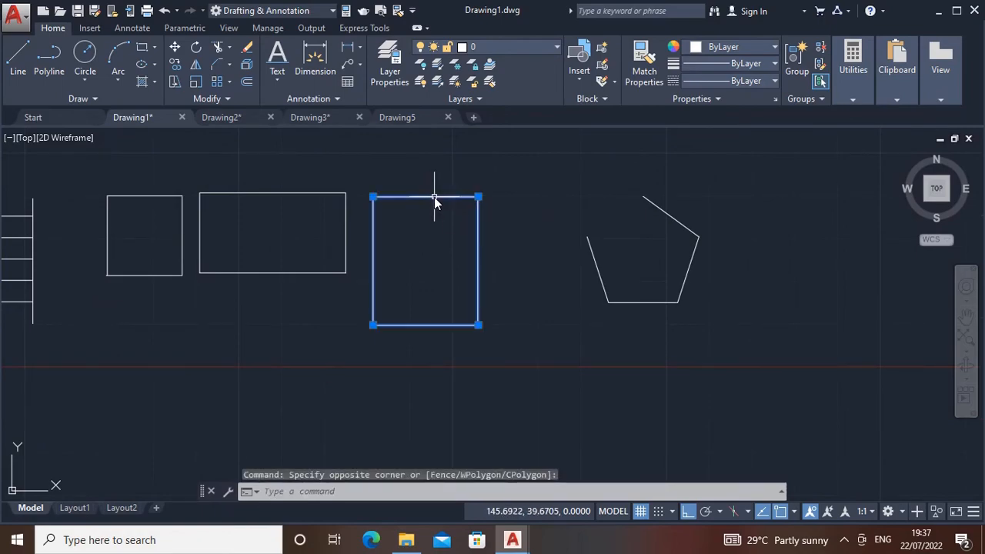
pyautogui.press('Escape')
pyautogui.press('Escape')
pyautogui.press('Escape')
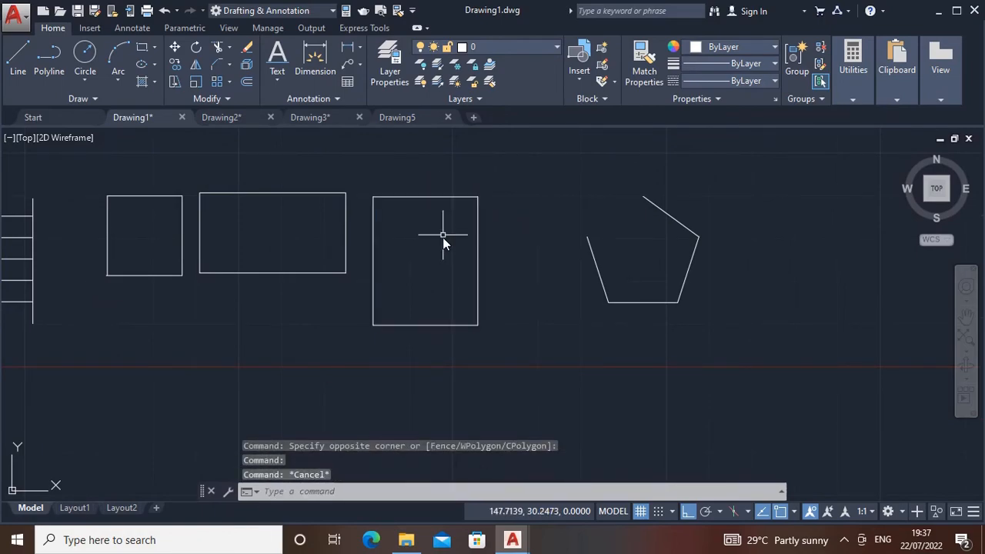
# Step: Select only the top line of the exploded rectangle, and clear the selection
pyautogui.moveTo(308, 244); pyautogui.dragTo(342, 247, button='middle')
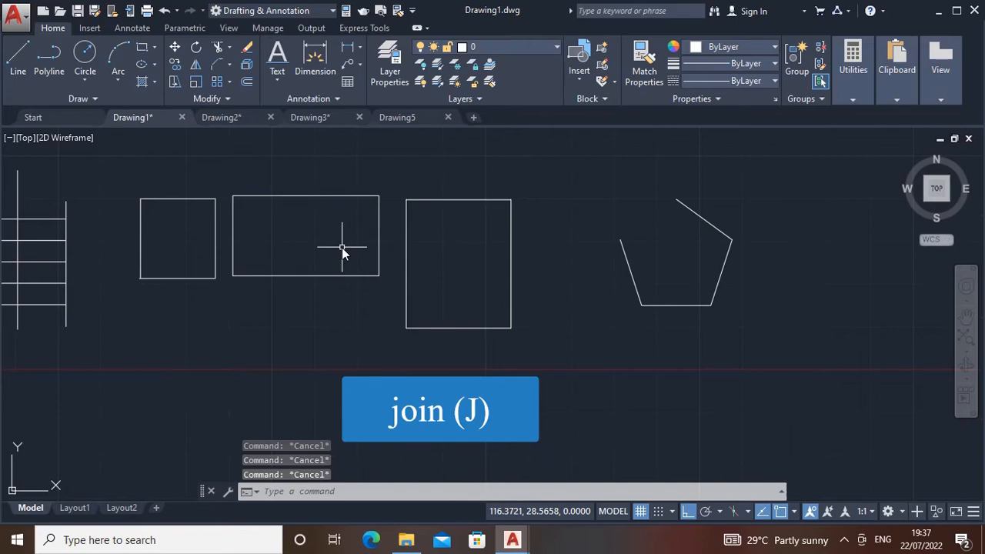
pyautogui.click(352, 198)
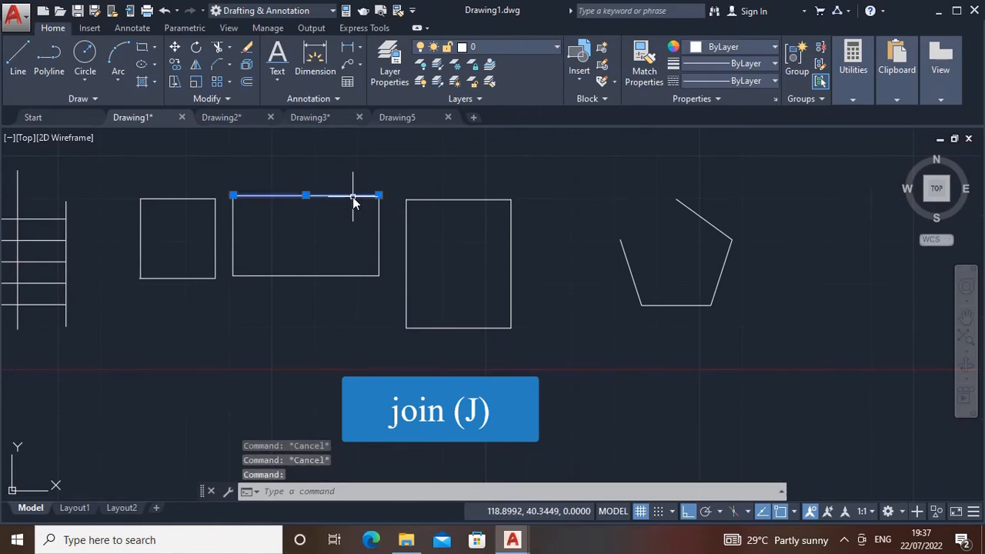
pyautogui.press('Escape')
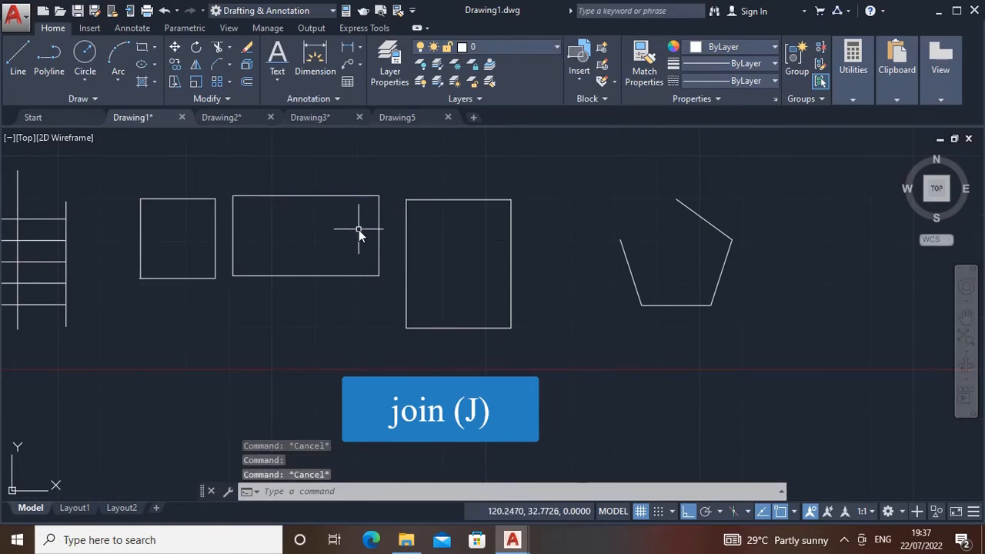
# Step: Enclose the exploded rectangle's four lines in a window selection and join them into one polyline
pyautogui.moveTo(305, 224); pyautogui.dragTo(312, 233, button='middle')
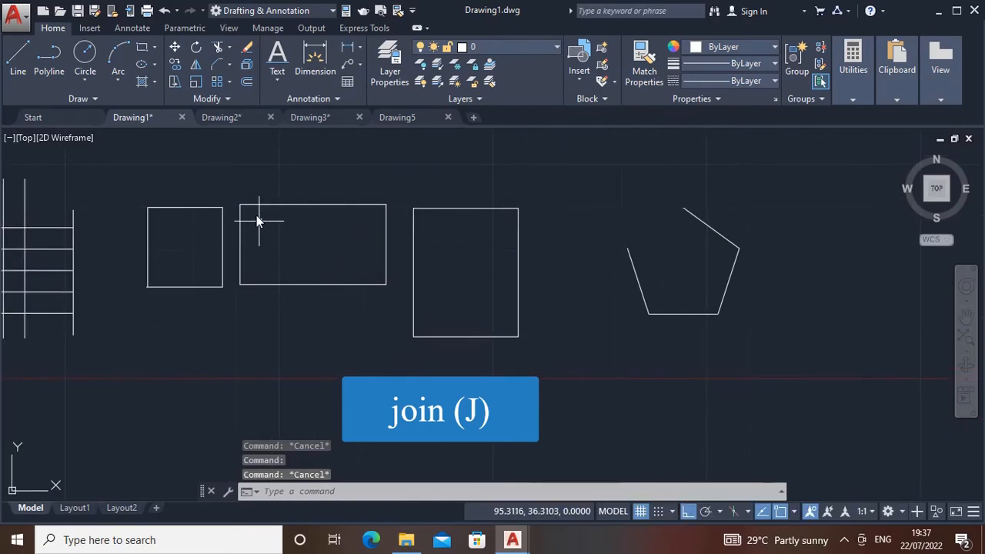
pyautogui.click(228, 183)
pyautogui.click(401, 308)
pyautogui.write('J')
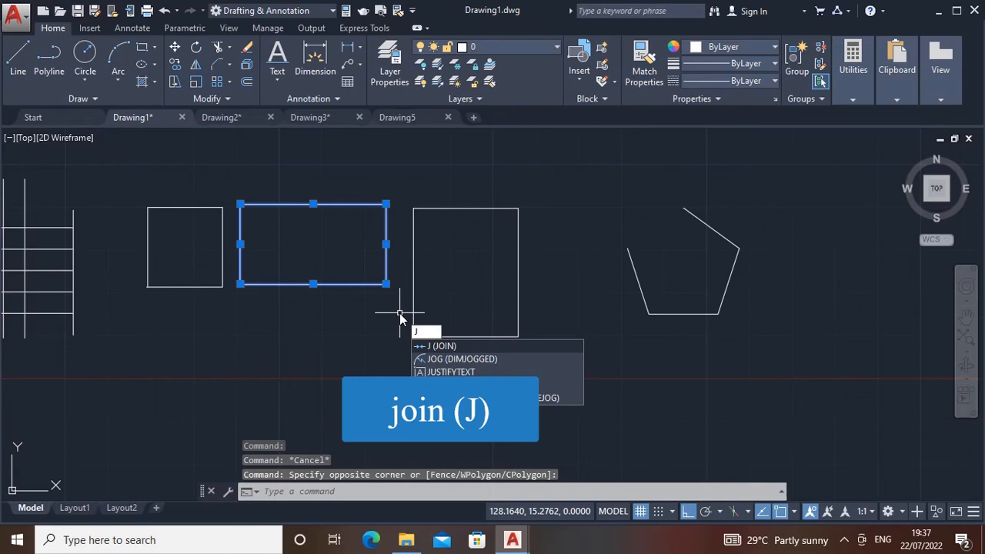
pyautogui.press('Return')
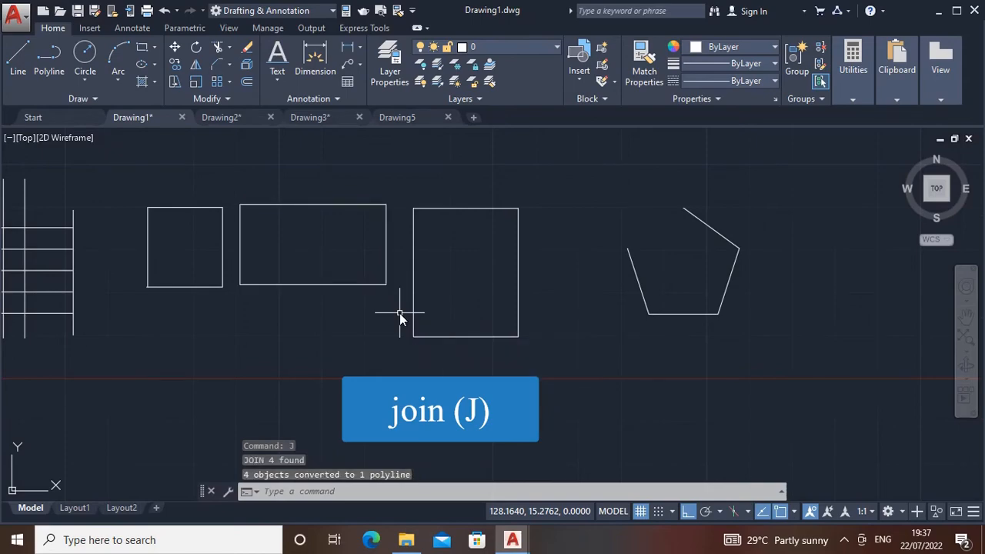
# Step: Pick the joined rectangle by its bottom edge to check that it selects as one object
pyautogui.click(370, 285)
pyautogui.click(367, 341)
pyautogui.press('Escape')
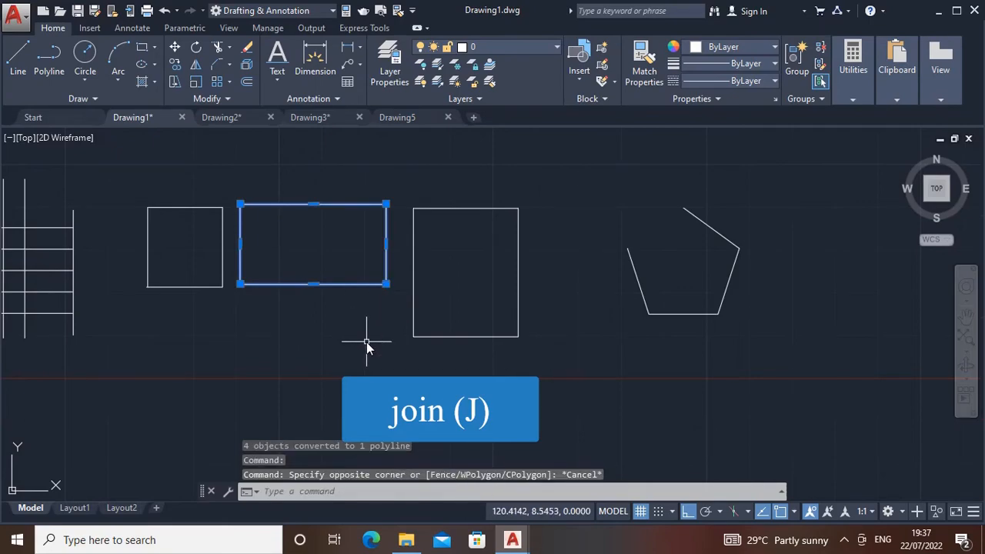
pyautogui.click(343, 290)
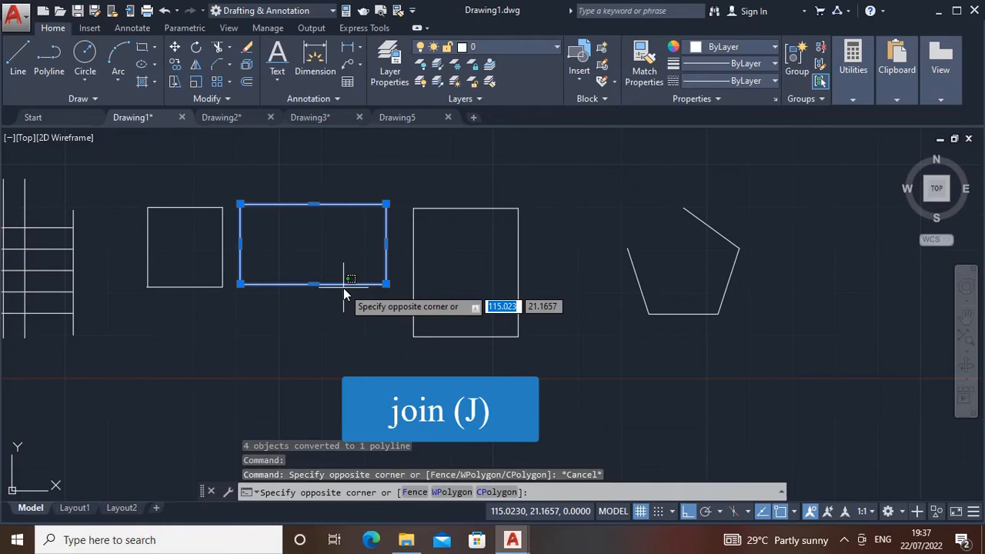
pyautogui.press('Escape')
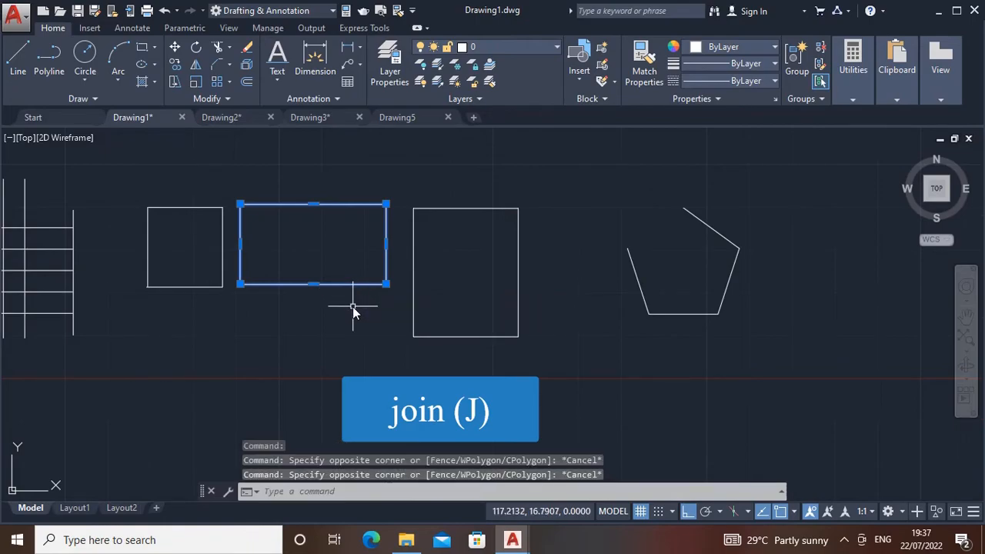
# Step: Undo back past the pentagon side's deletion, check its upper sides by picking them, and clear the selection
pyautogui.hotkey('ctrl', 'z')
pyautogui.hotkey('ctrl', 'z')
pyautogui.click(477, 282)
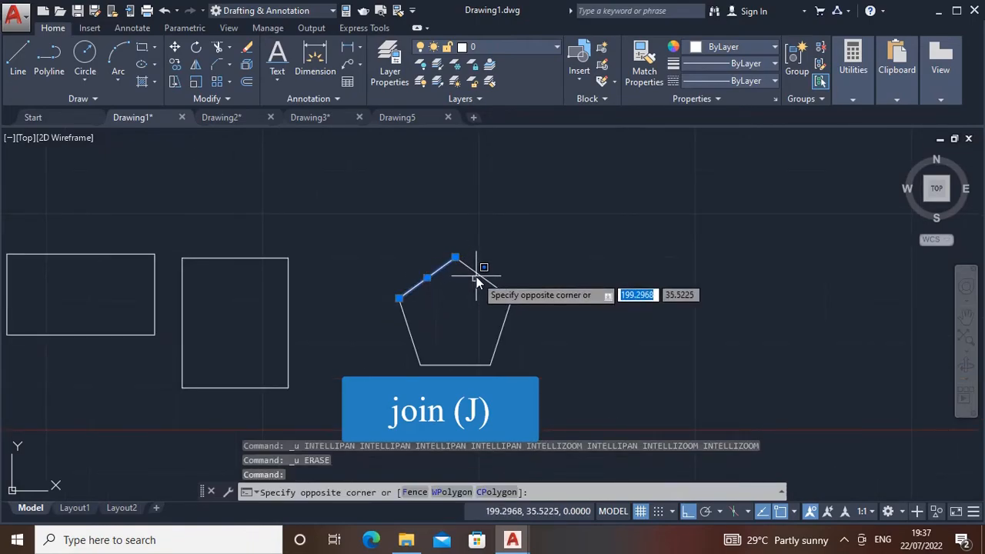
pyautogui.click(478, 280)
pyautogui.press('Escape')
# Step: Enclose the pentagon's five lines in a window selection, join them into one polyline, and pick its bottom edge to check it
pyautogui.click(359, 210)
pyautogui.click(553, 385)
pyautogui.write('J')
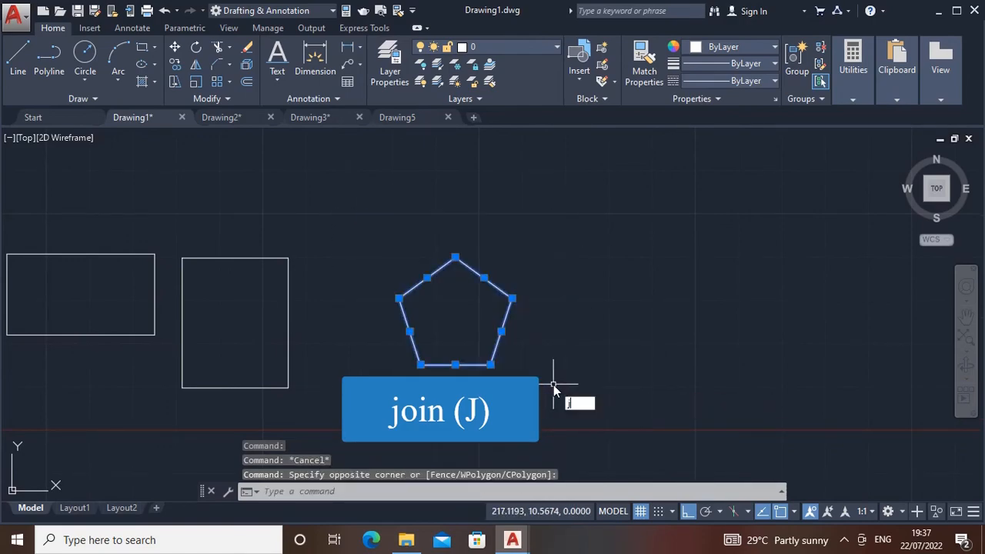
pyautogui.press('Return')
pyautogui.click(477, 365)
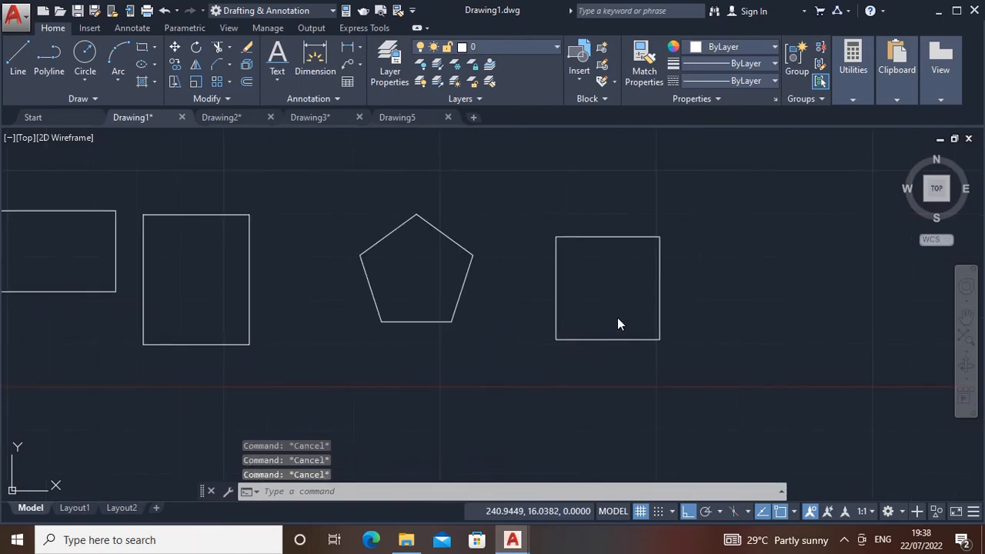
# Step: Convert the closed square to the right of the pentagon into a region with the Region command
pyautogui.moveTo(618, 318); pyautogui.dragTo(539, 343, button='middle')
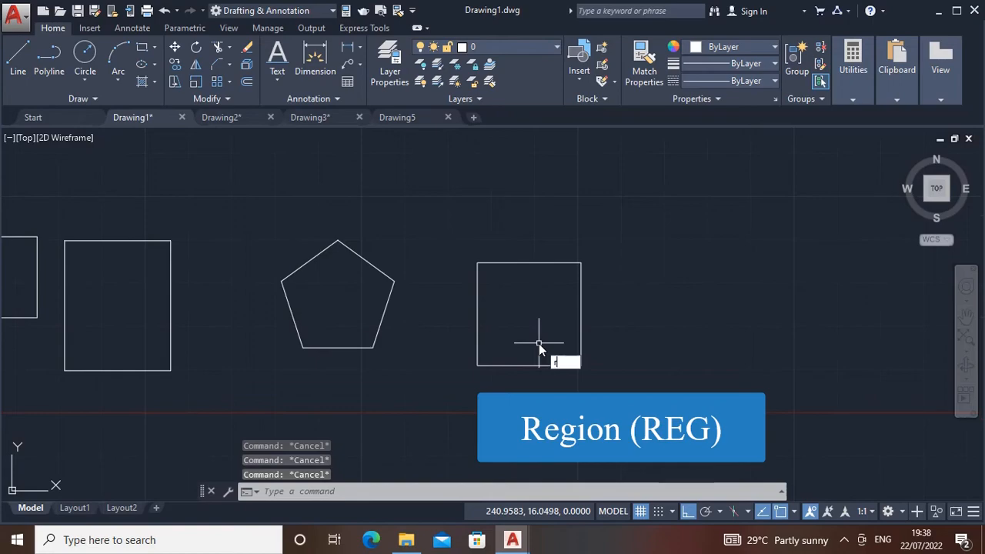
pyautogui.write('g')
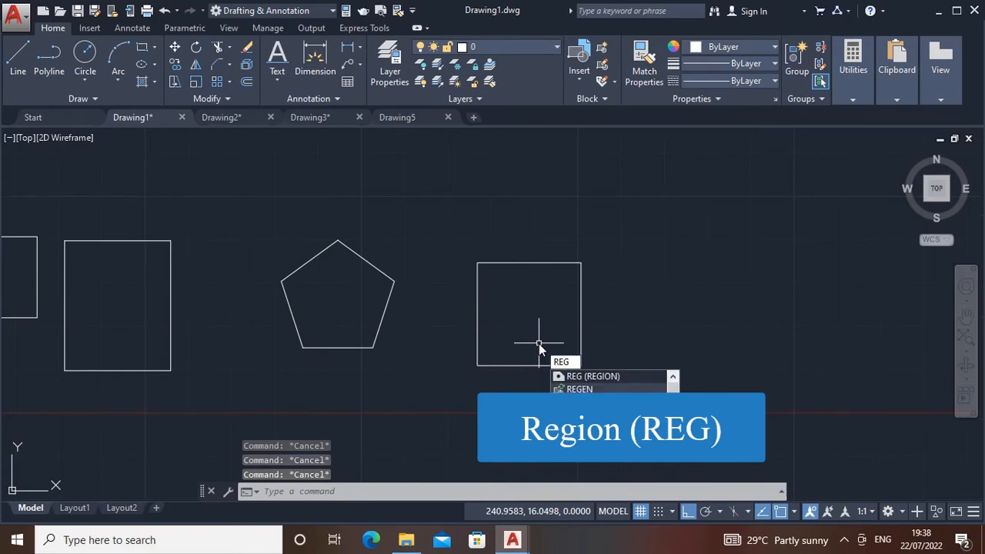
pyautogui.press('Return')
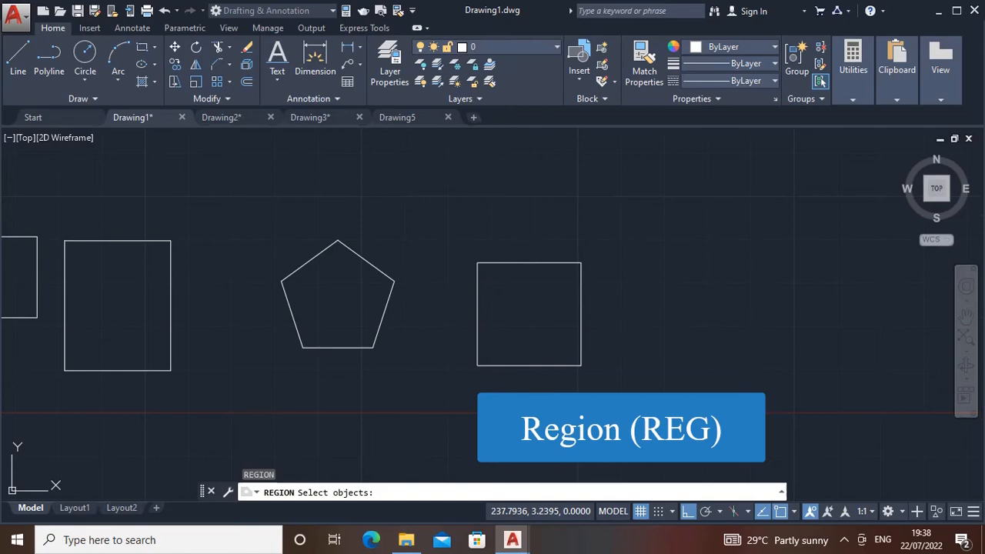
pyautogui.click(535, 366)
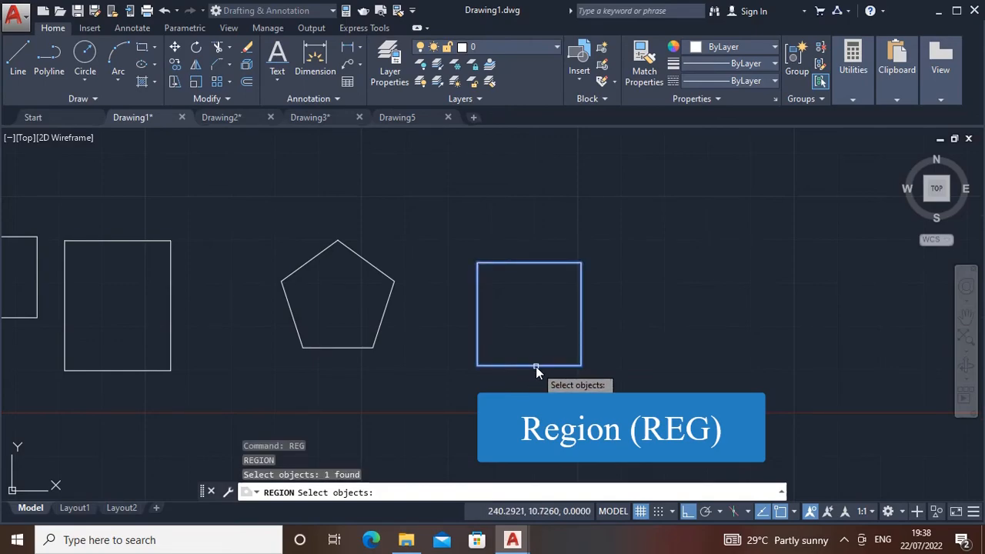
pyautogui.press('Return')
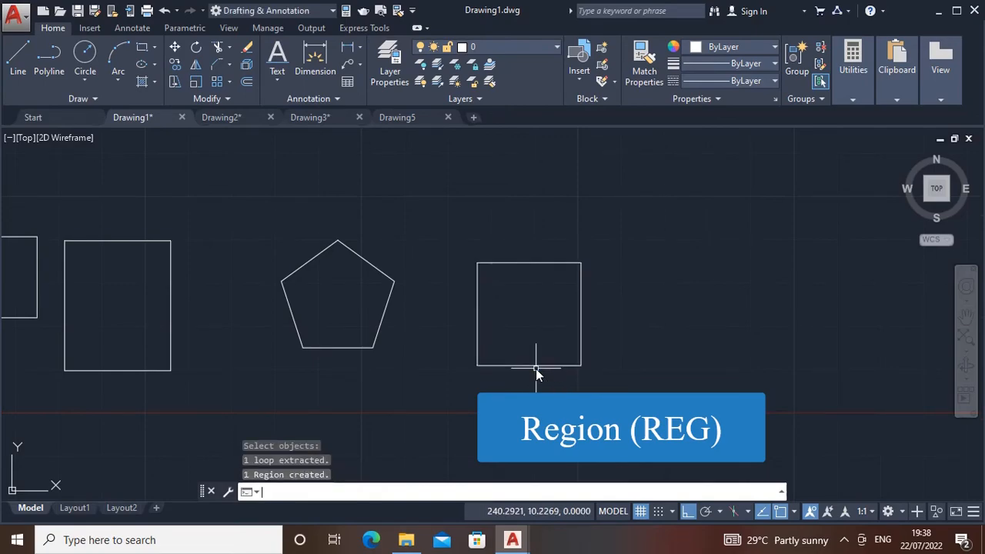
pyautogui.press('Escape')
pyautogui.press('Escape')
pyautogui.press('Escape')
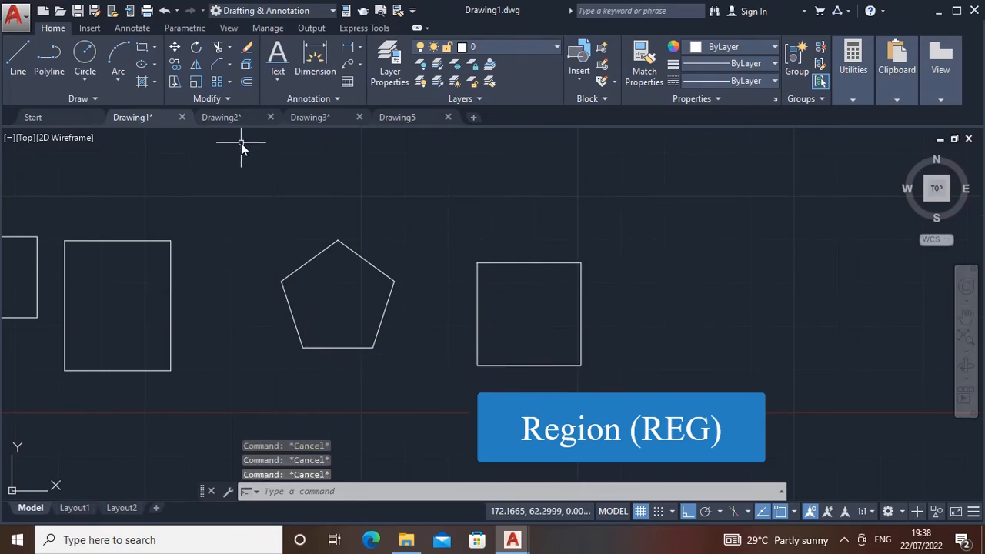
# Step: Switch to Drawing2 and review the description of the Fillet tool among the corner editing tools
pyautogui.click(230, 64)
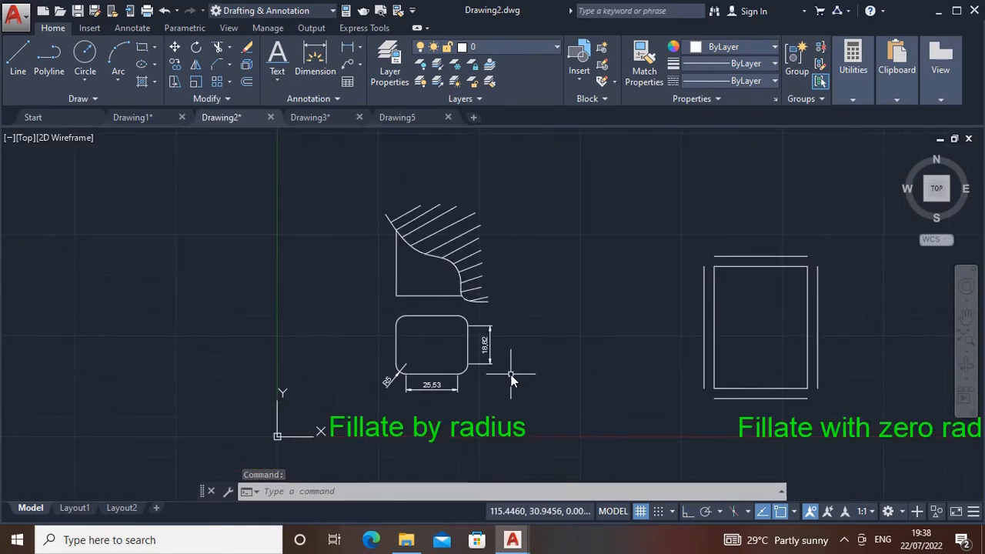
pyautogui.moveTo(512, 379); pyautogui.dragTo(478, 368, button='middle')
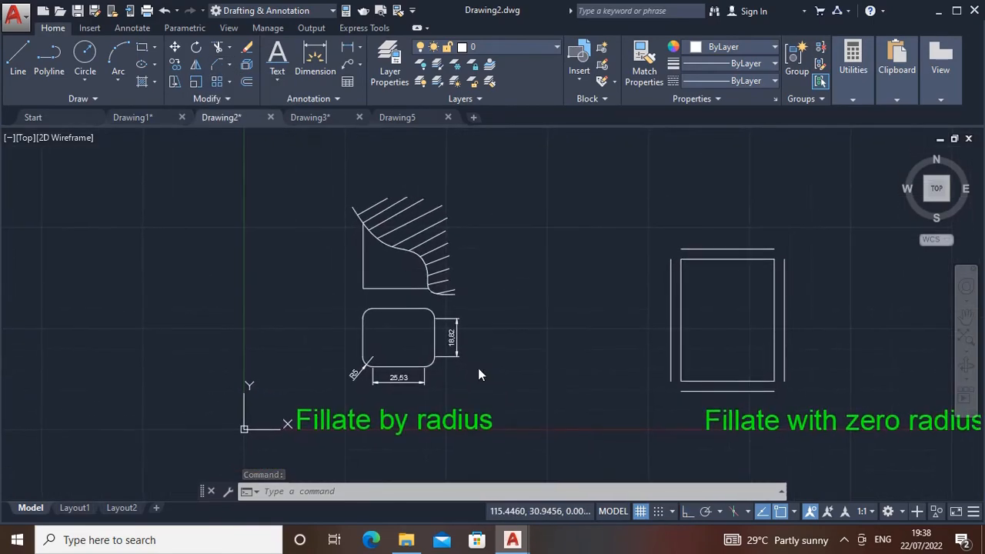
pyautogui.click(230, 66)
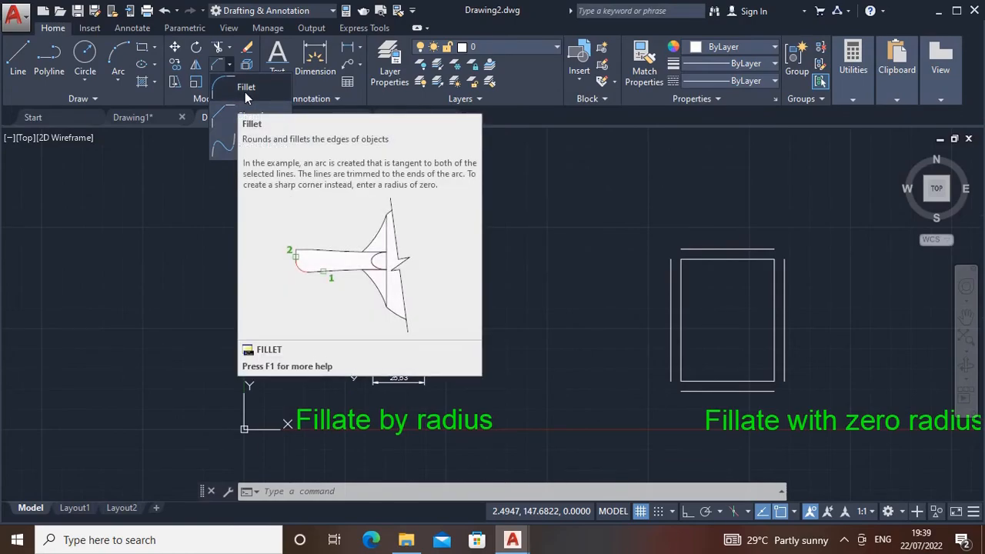
pyautogui.click(247, 290)
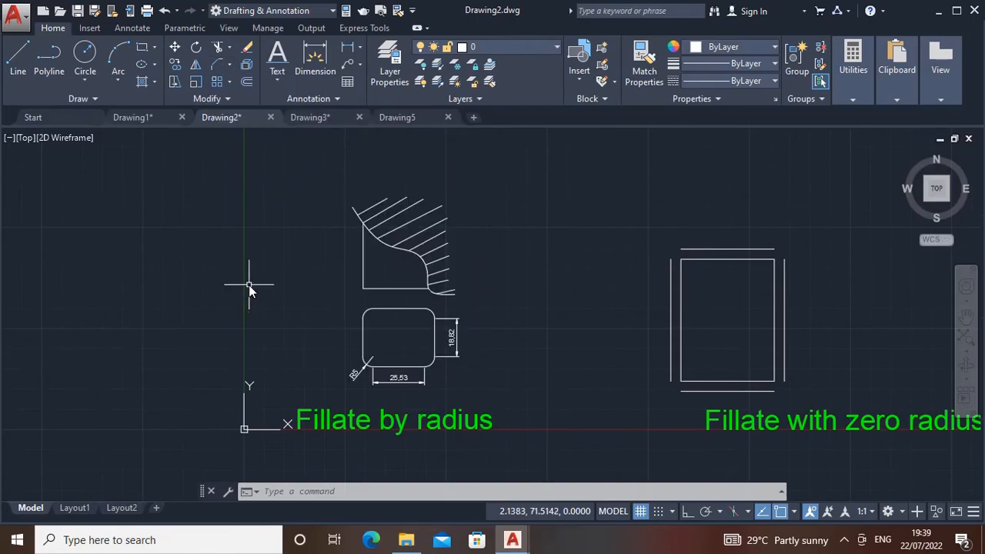
pyautogui.click(232, 65)
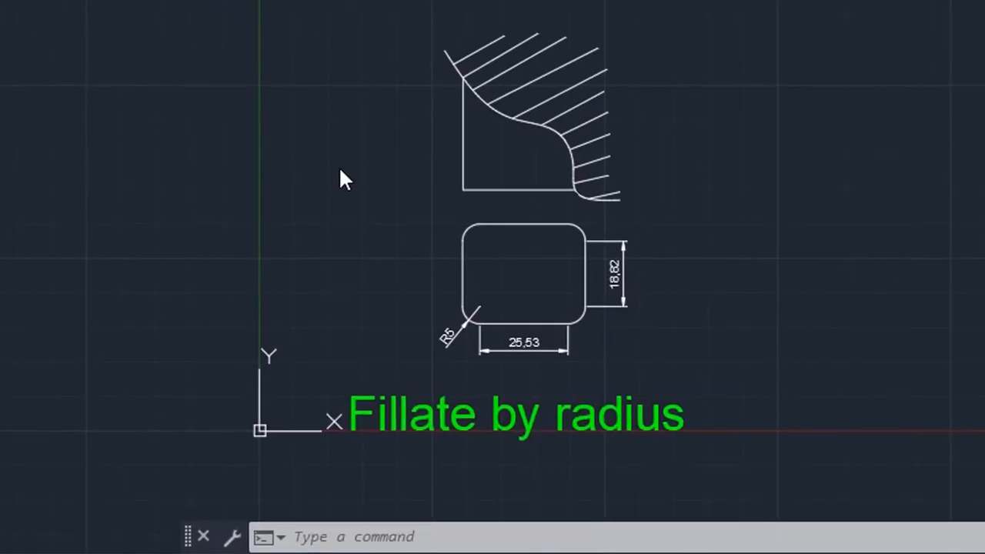
# Step: Fillet the lower-left corner between the vertical and horizontal lines below the hatched curve with a radius of 5
pyautogui.press('Escape')
pyautogui.press('Escape')
pyautogui.press('Escape')
pyautogui.write('f')
pyautogui.press('Return')
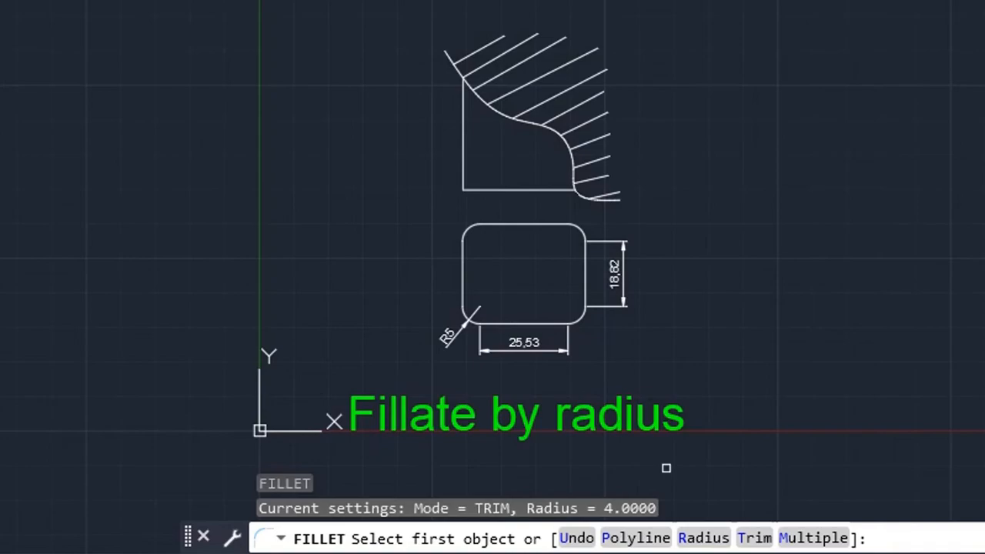
pyautogui.click(703, 539)
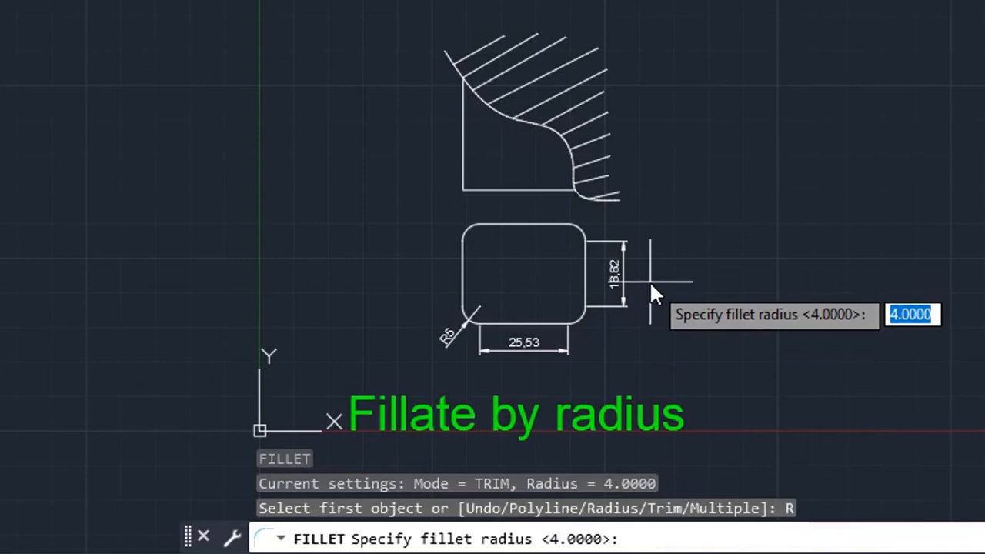
pyautogui.write('5')
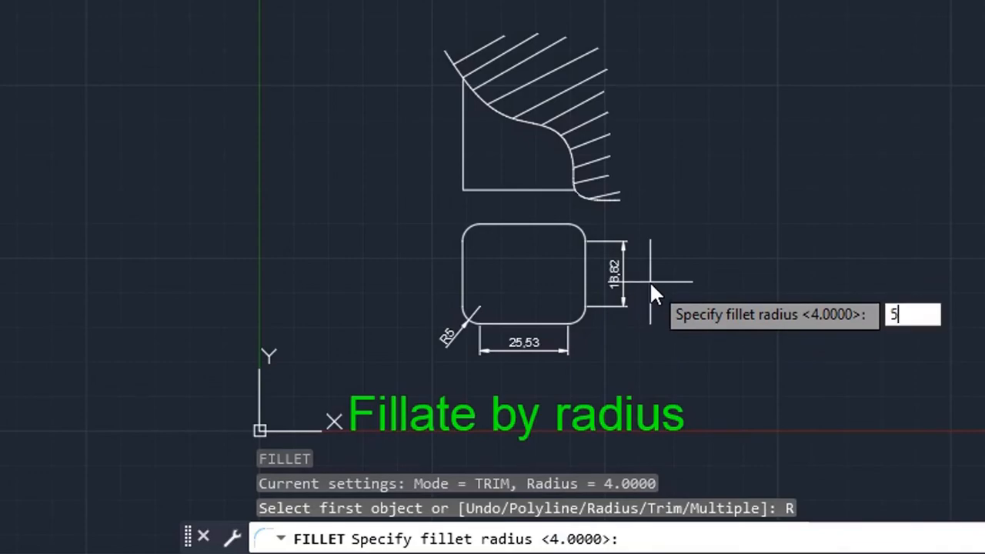
pyautogui.press('Return')
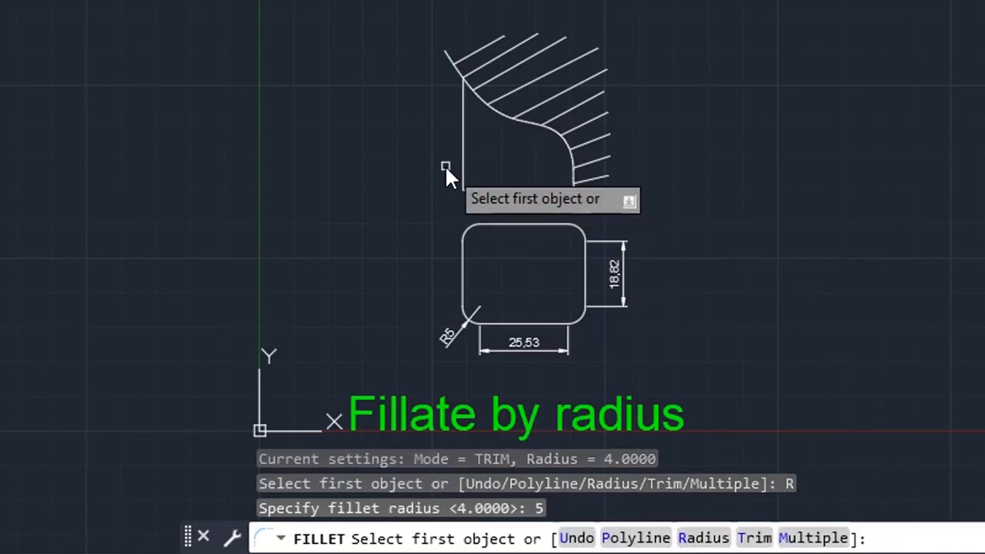
pyautogui.scroll(6, 459, 158)
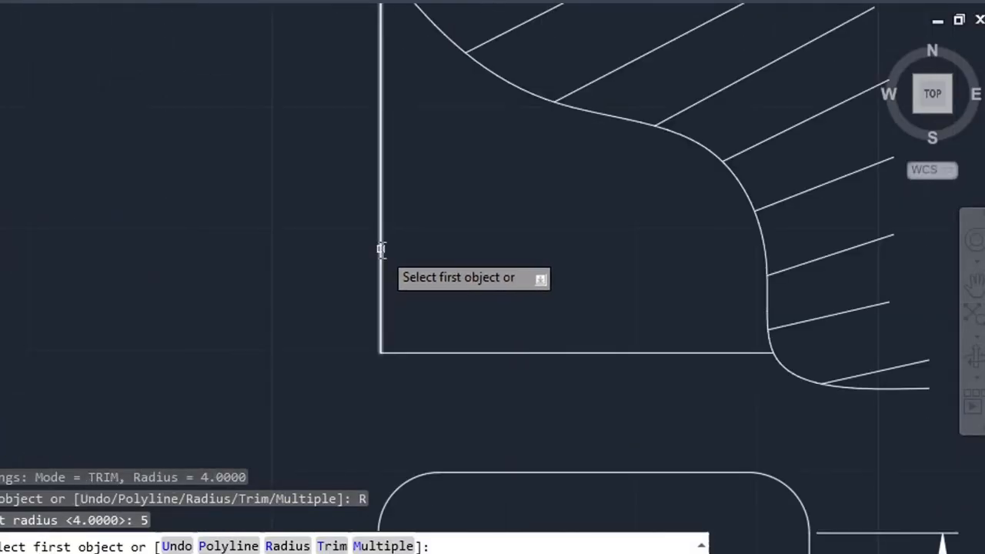
pyautogui.click(380, 249)
pyautogui.moveTo(468, 402); pyautogui.dragTo(440, 352, button='middle')
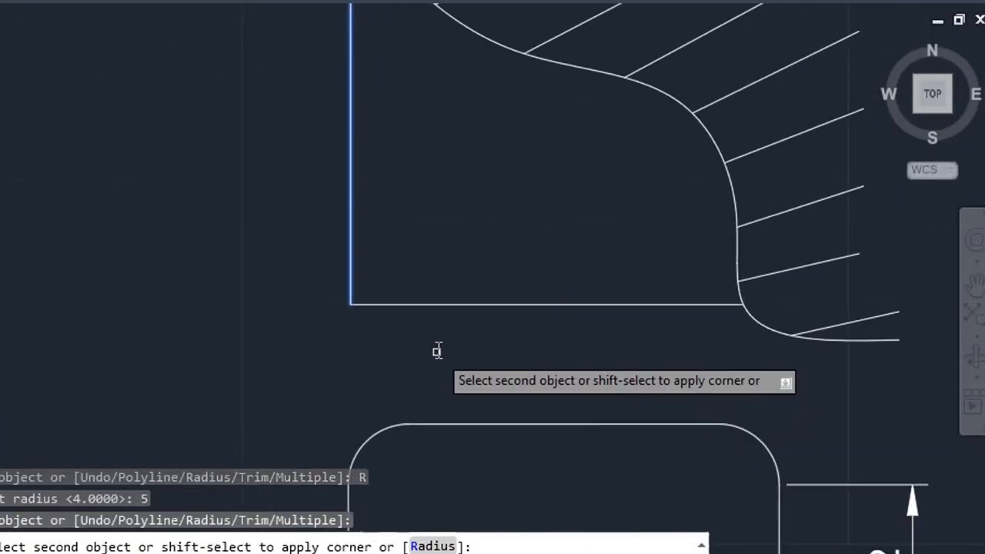
pyautogui.click(449, 307)
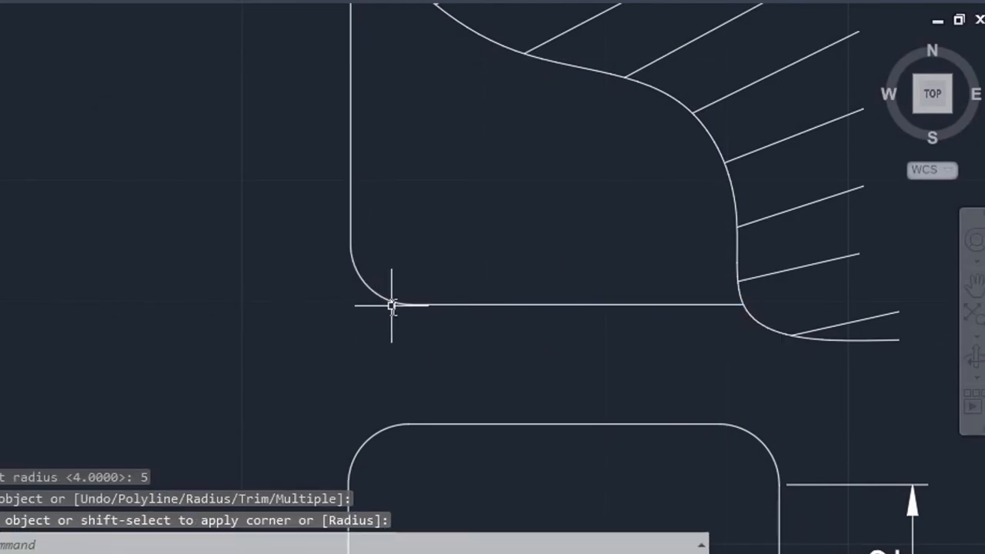
# Step: Add a radius dimension to the new corner arc, placing its text outside the shape's lower-left corner
pyautogui.write('dim')
pyautogui.press('Return')
pyautogui.click(108, 1)
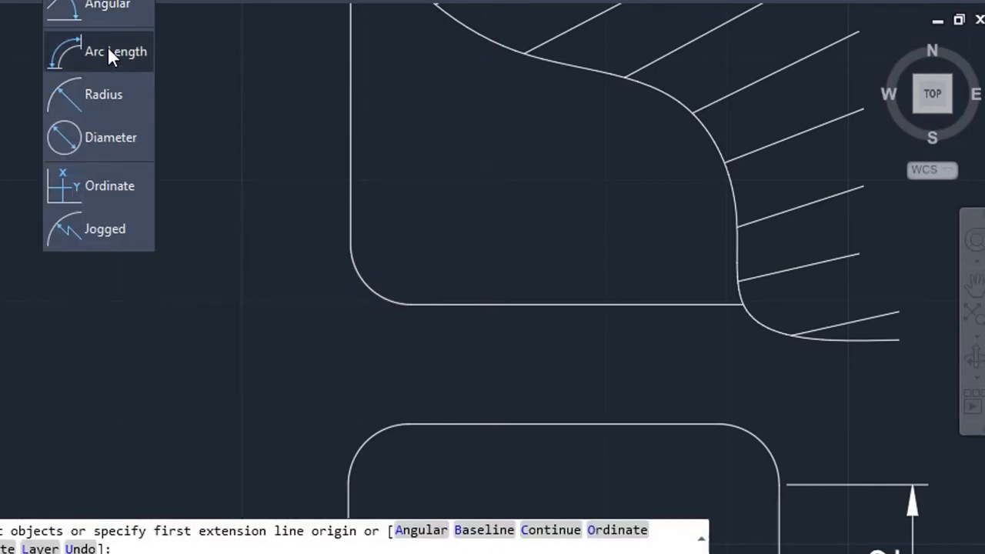
pyautogui.click(106, 93)
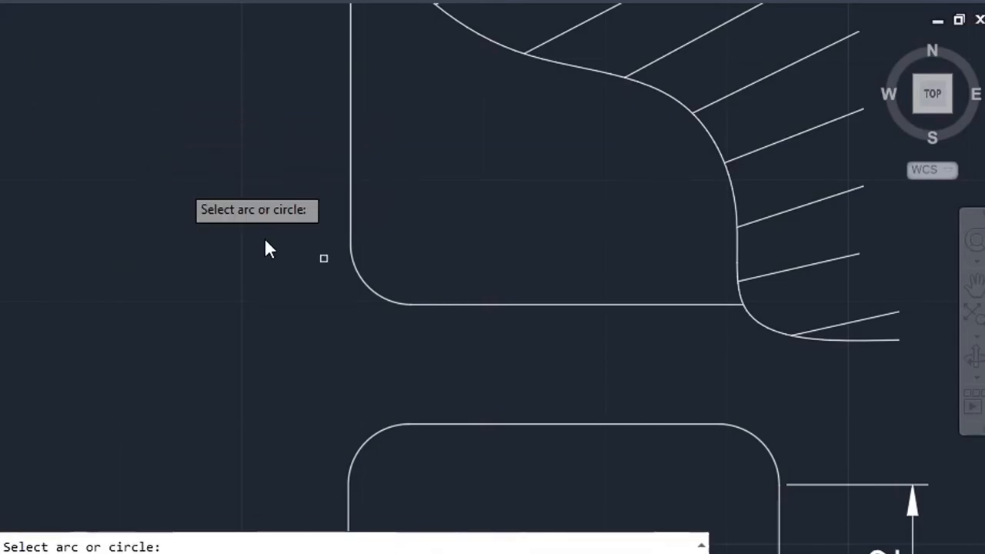
pyautogui.click(362, 282)
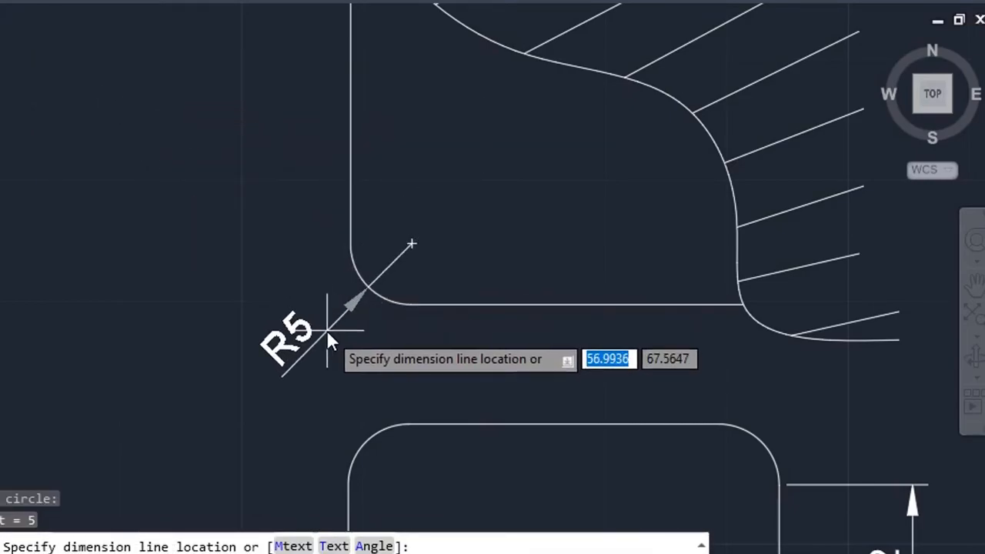
pyautogui.click(326, 329)
pyautogui.moveTo(296, 374); pyautogui.dragTo(259, 282, button='middle')
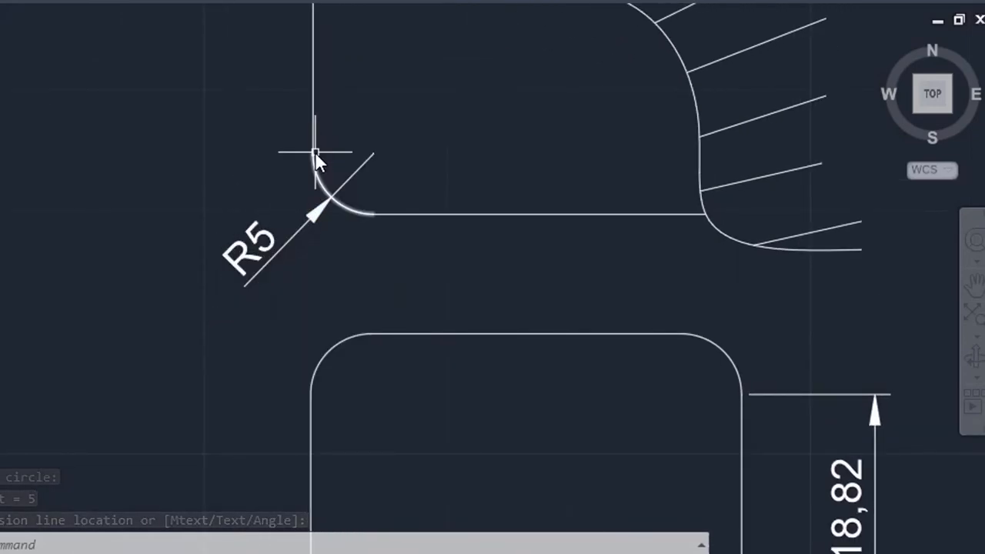
pyautogui.scroll(-3, 354, 296)
pyautogui.moveTo(347, 296); pyautogui.dragTo(252, 278, button='middle')
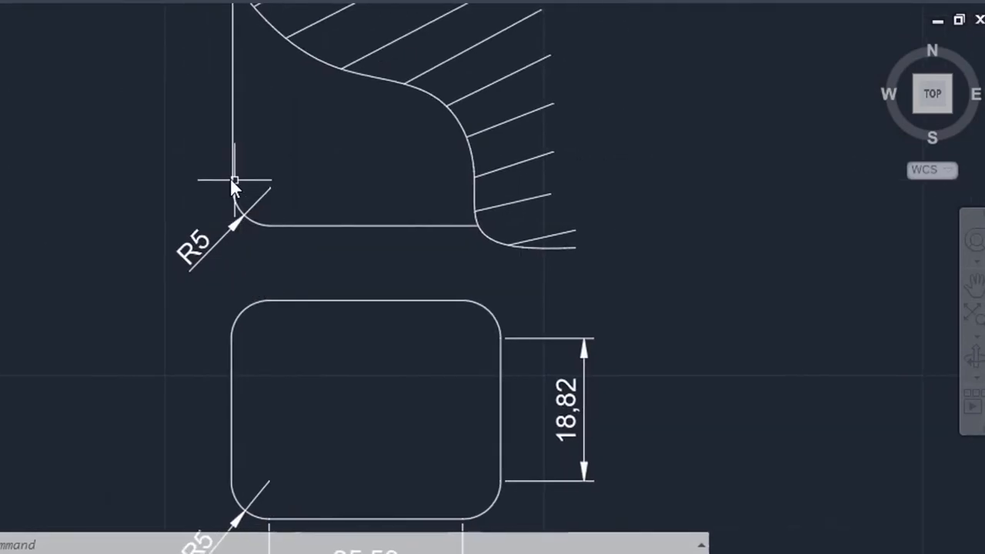
pyautogui.moveTo(274, 240); pyautogui.dragTo(225, 248, button='middle')
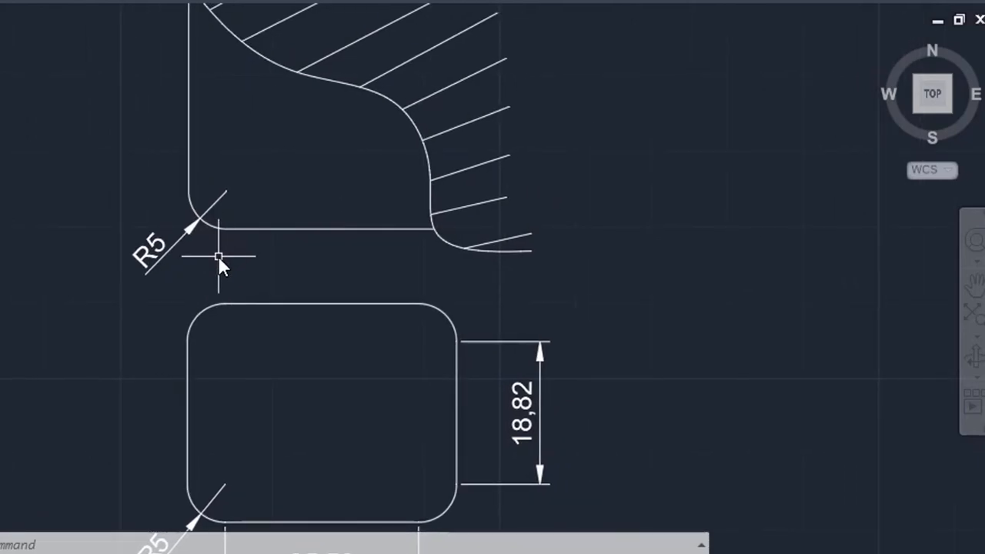
pyautogui.write('f')
pyautogui.press('Return')
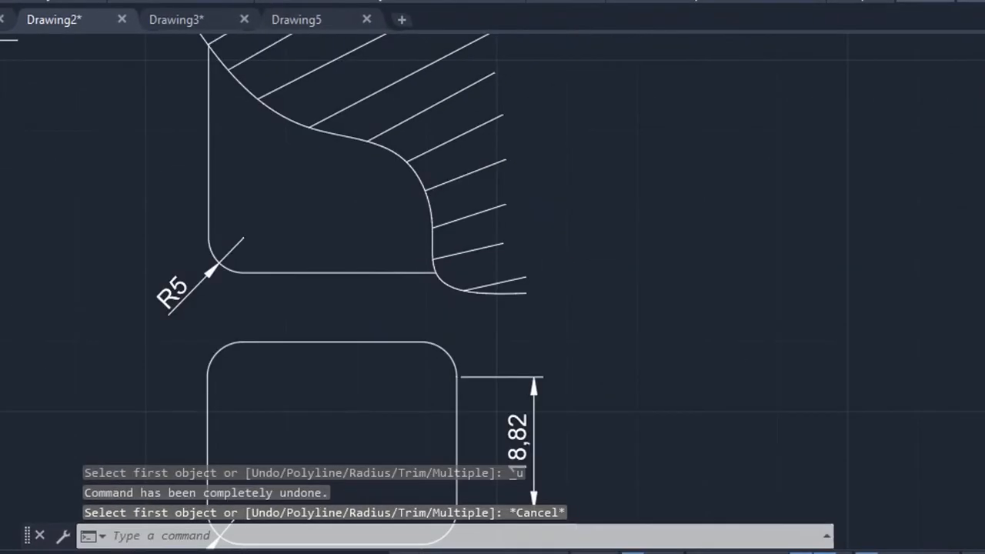
# Step: Draw an L-shape in the empty area right of the hatched shape: a vertical line down, with a horizontal line running right from its lower end
pyautogui.write('l')
pyautogui.press('Return')
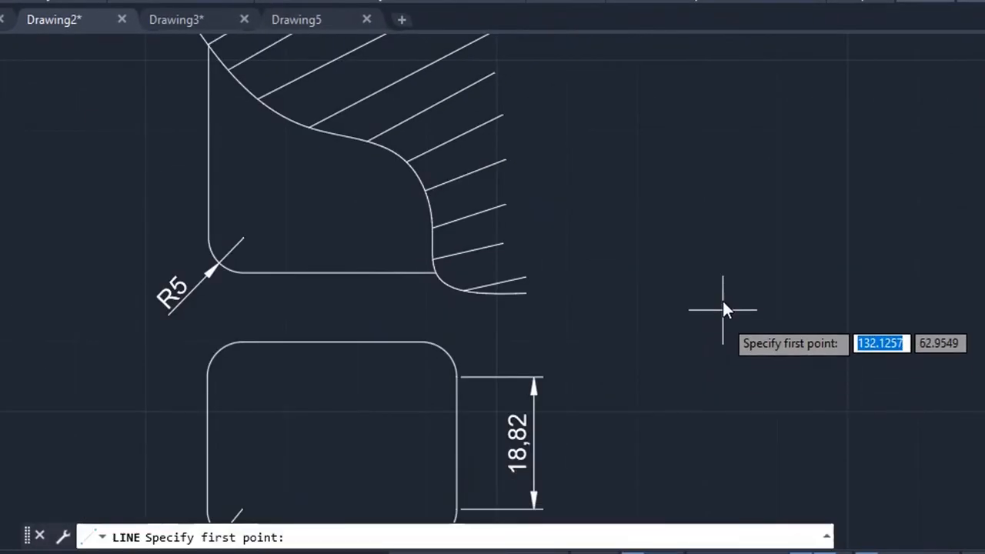
pyautogui.click(625, 181)
pyautogui.click(624, 319)
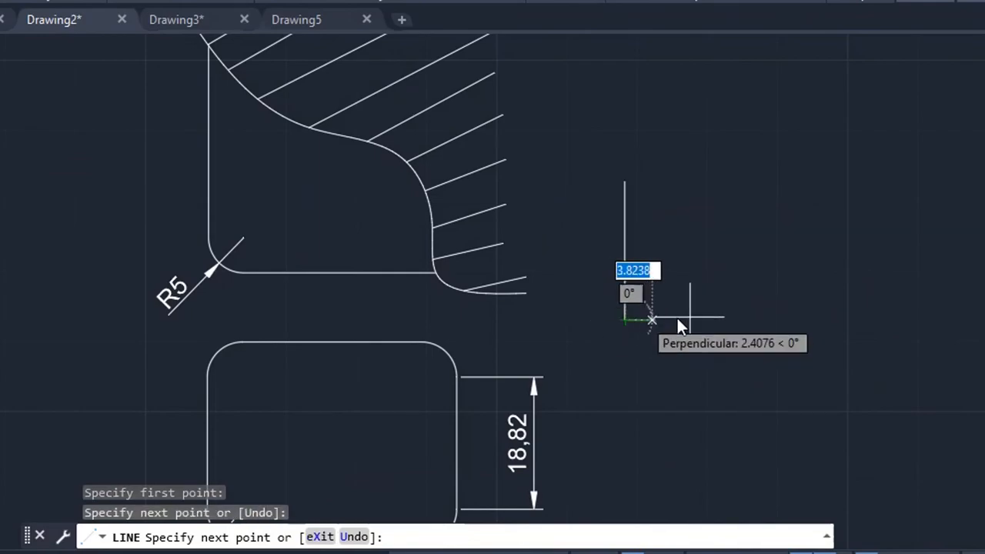
pyautogui.click(773, 321)
pyautogui.press('Escape')
pyautogui.press('Escape')
pyautogui.press('Escape')
# Step: Fillet the corner of the L-shape with a radius of 5 in No trim mode, keeping both original lines
pyautogui.moveTo(644, 315); pyautogui.dragTo(628, 304, button='middle')
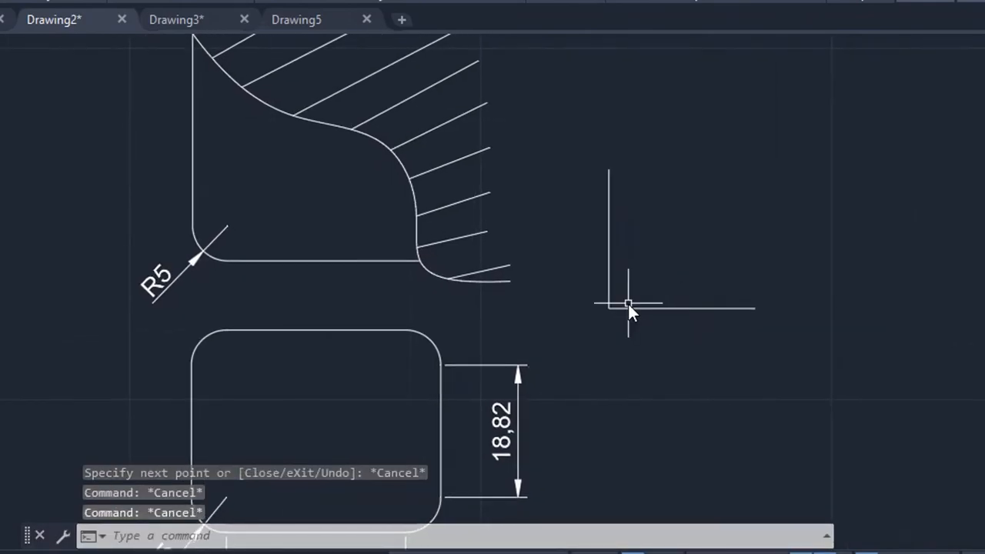
pyautogui.scroll(2, 628, 304)
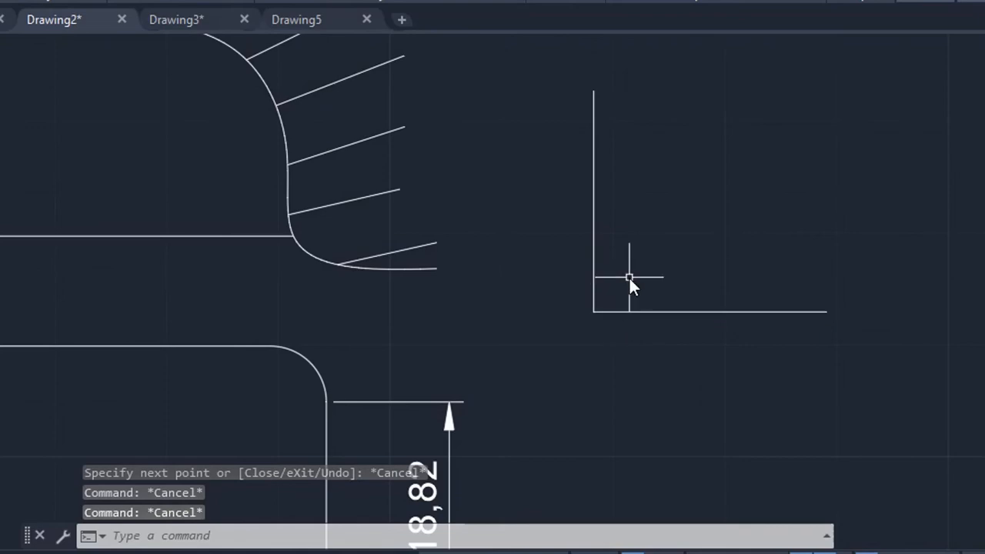
pyautogui.write('f')
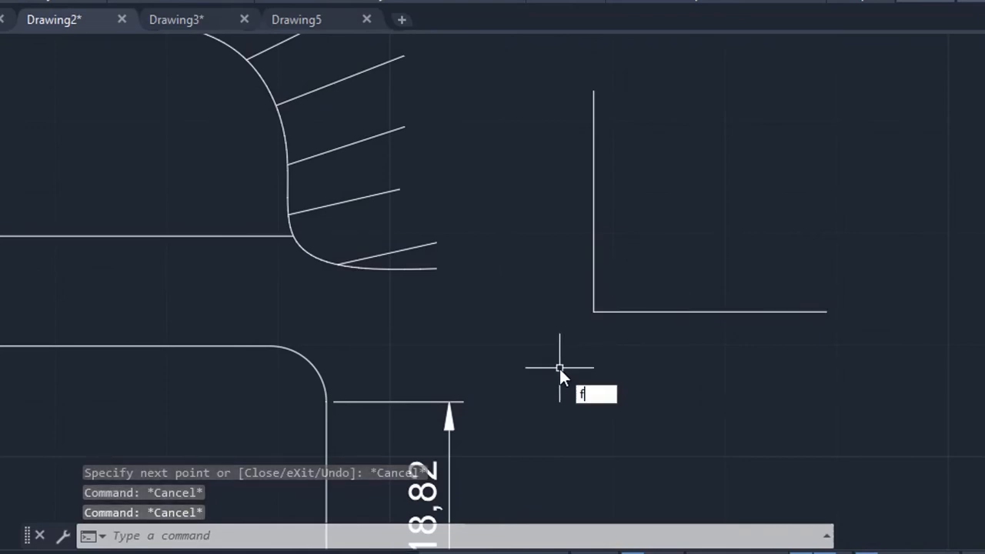
pyautogui.press('Return')
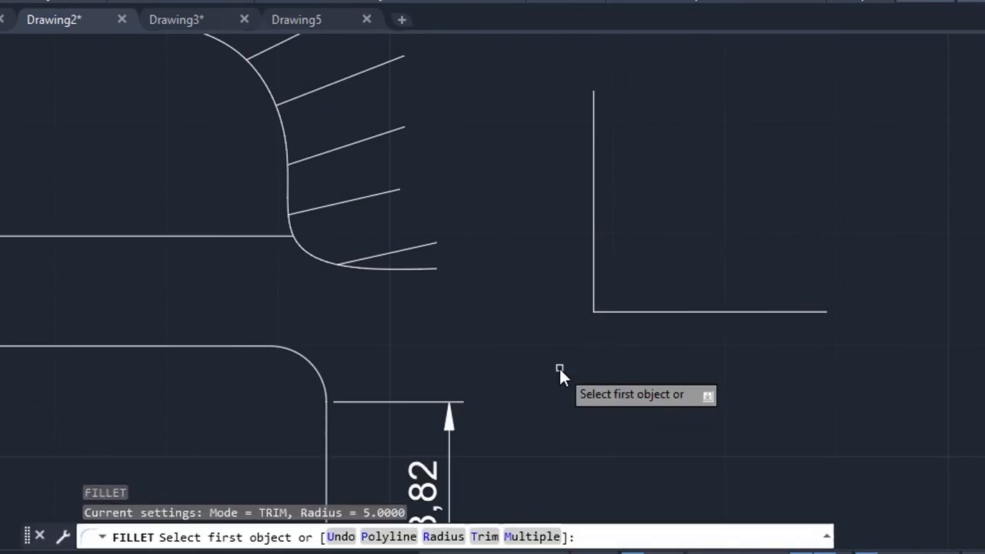
pyautogui.click(486, 537)
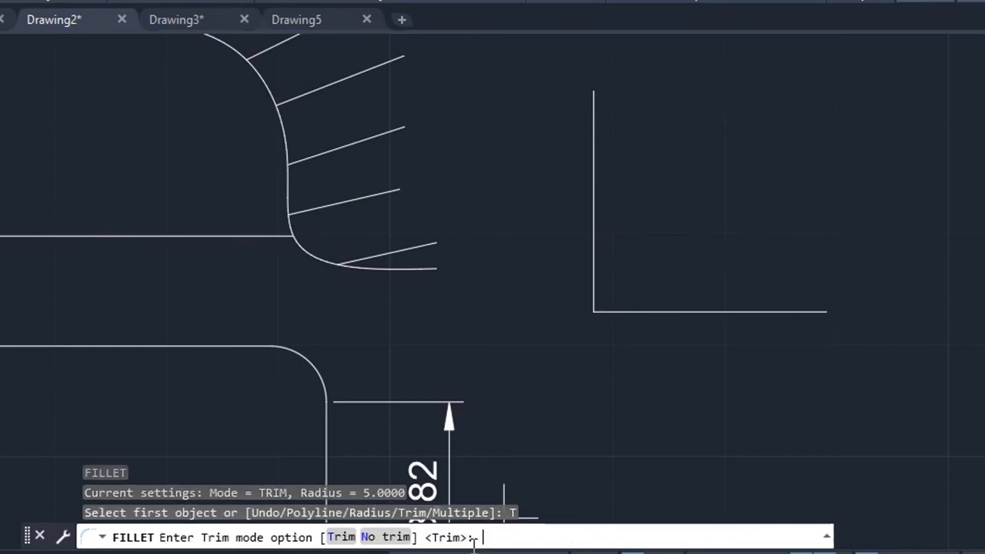
pyautogui.click(393, 541)
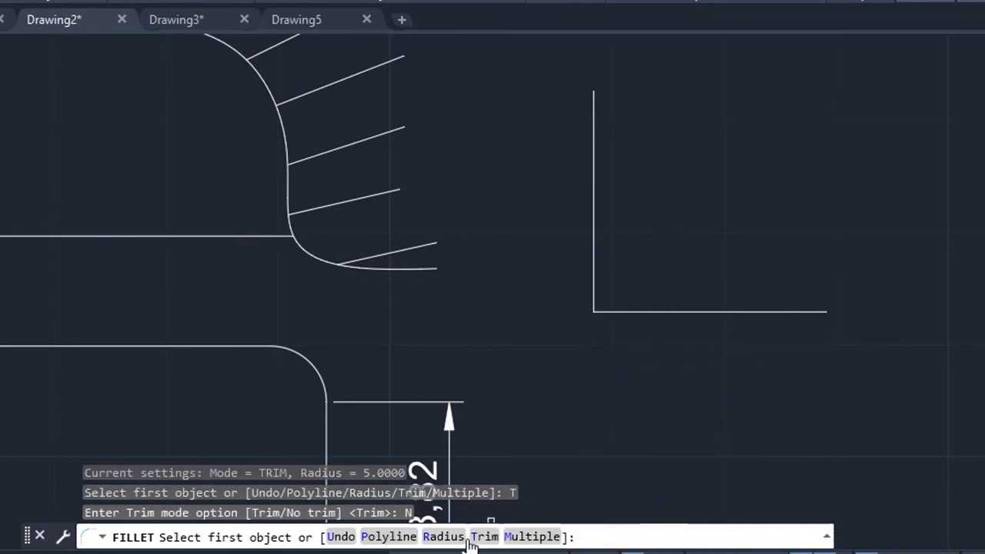
pyautogui.click(445, 536)
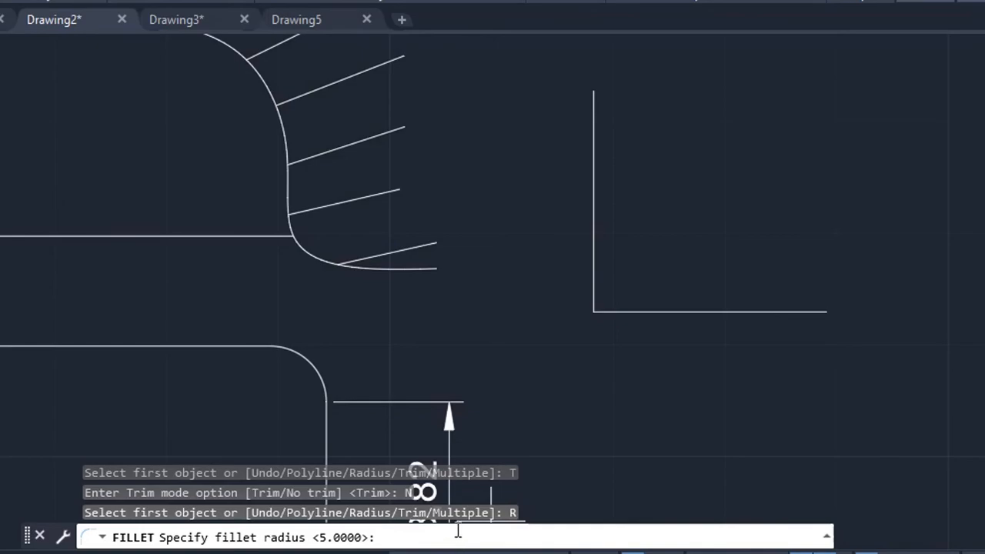
pyautogui.write('5')
pyautogui.press('Return')
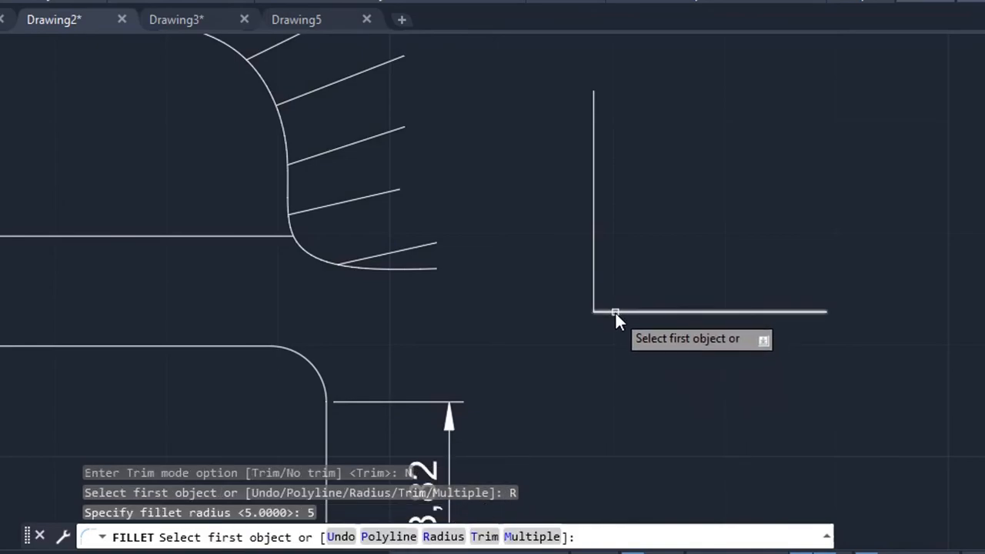
pyautogui.click(616, 311)
pyautogui.click(595, 264)
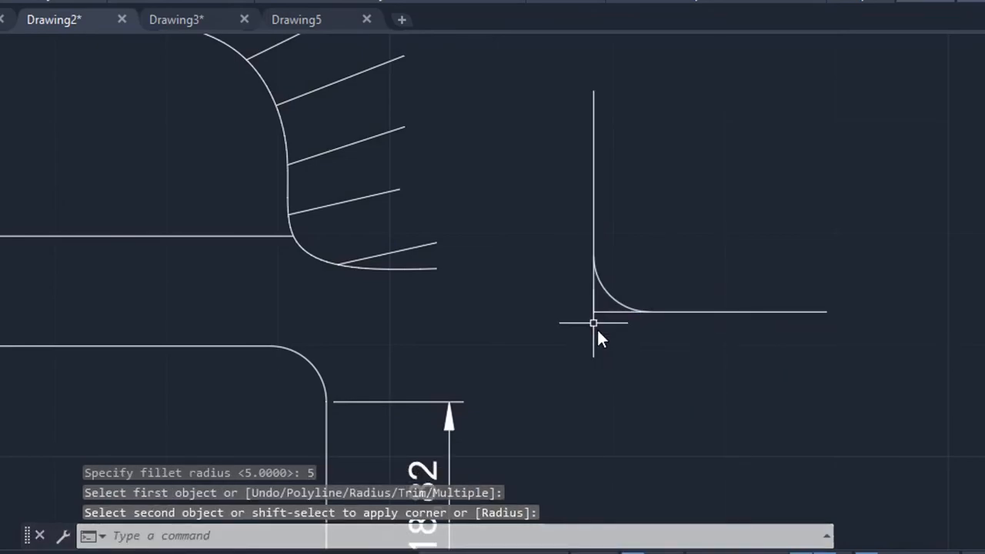
pyautogui.scroll(2, 591, 311)
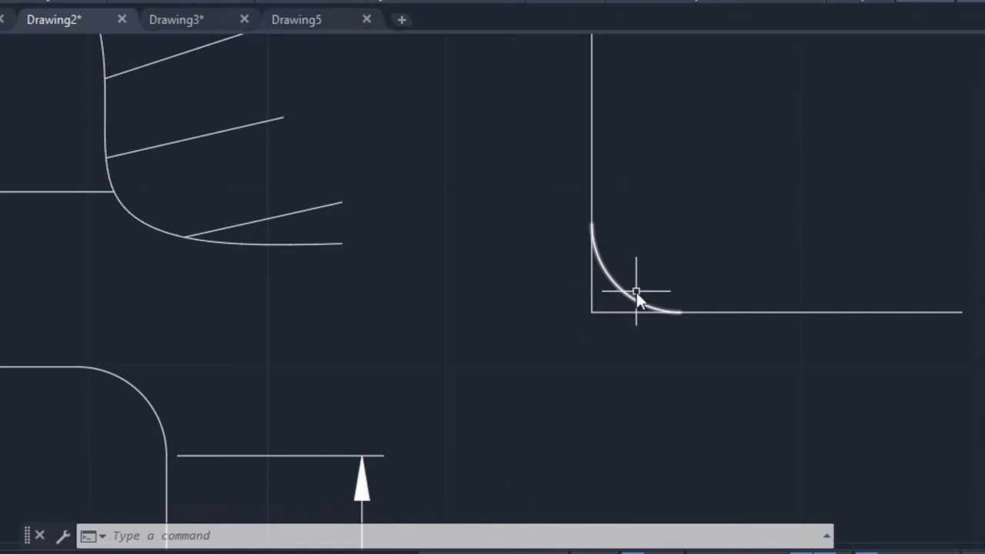
# Step: Fillet the upper-left corner of the outer lines around the "Fillate with zero radius" rectangle with a radius of 0
pyautogui.moveTo(538, 413)
pyautogui.mouseDown(button='middle')
pyautogui.moveTo(576, 341)
pyautogui.moveTo(590, 348)
pyautogui.mouseUp(button='middle')
pyautogui.scroll(-2, 577, 344)
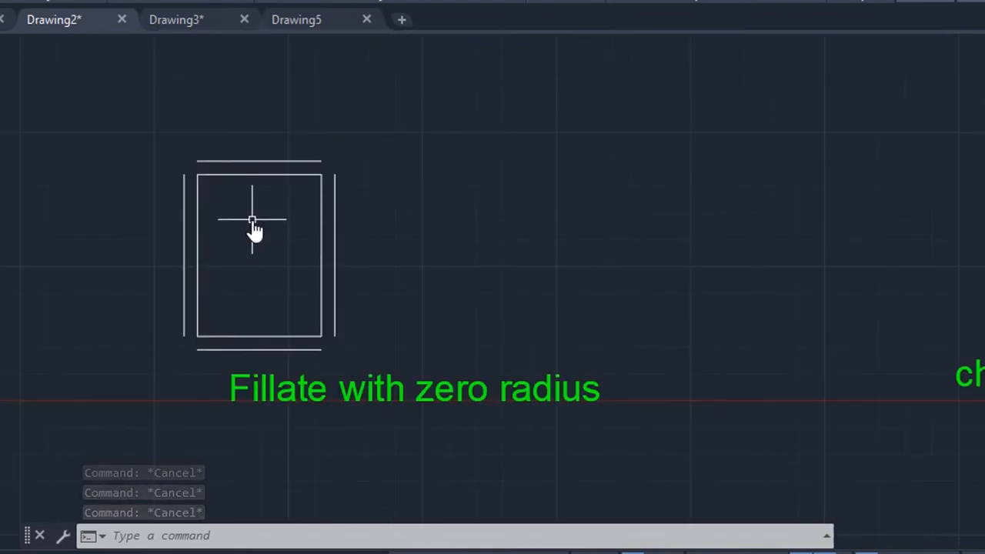
pyautogui.scroll(2, 220, 168)
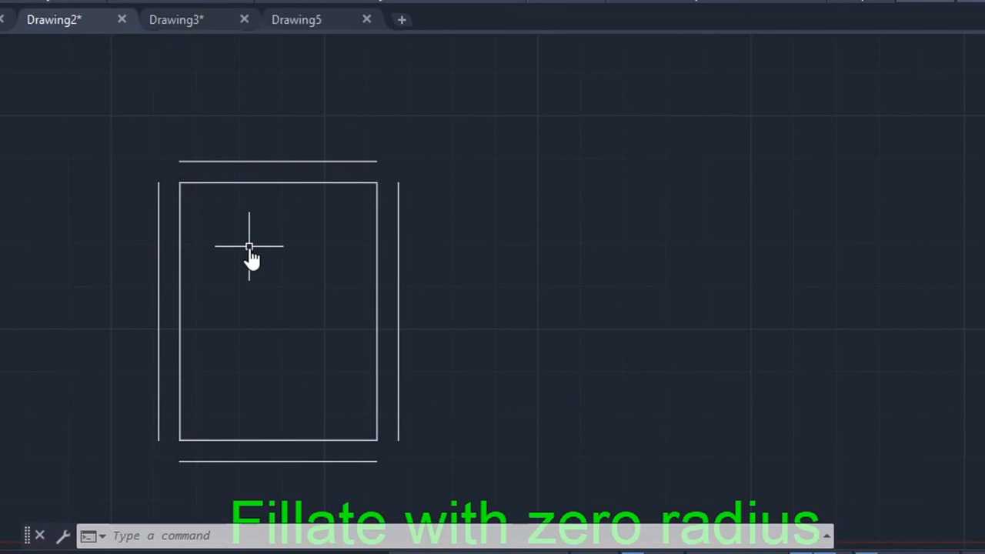
pyautogui.scroll(-2, 249, 248)
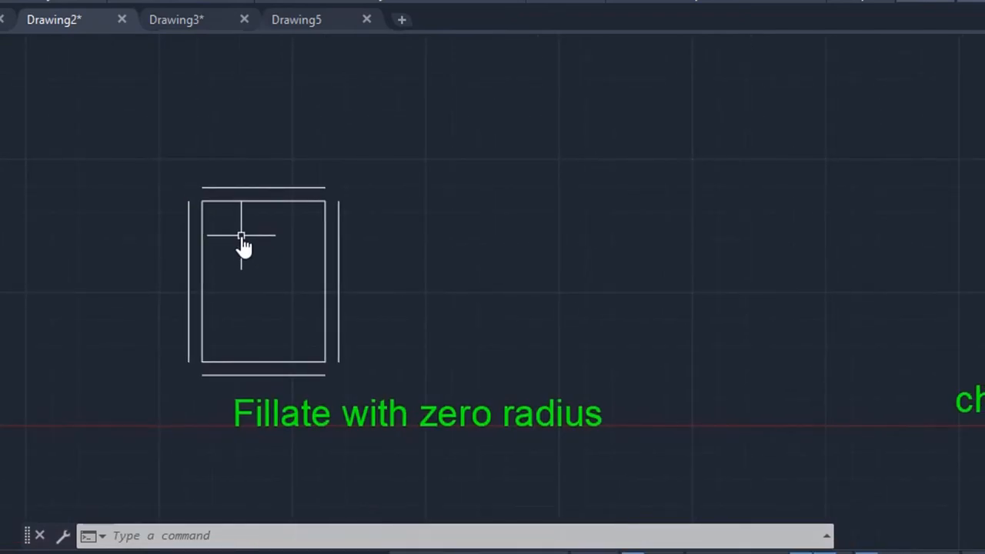
pyautogui.write('f')
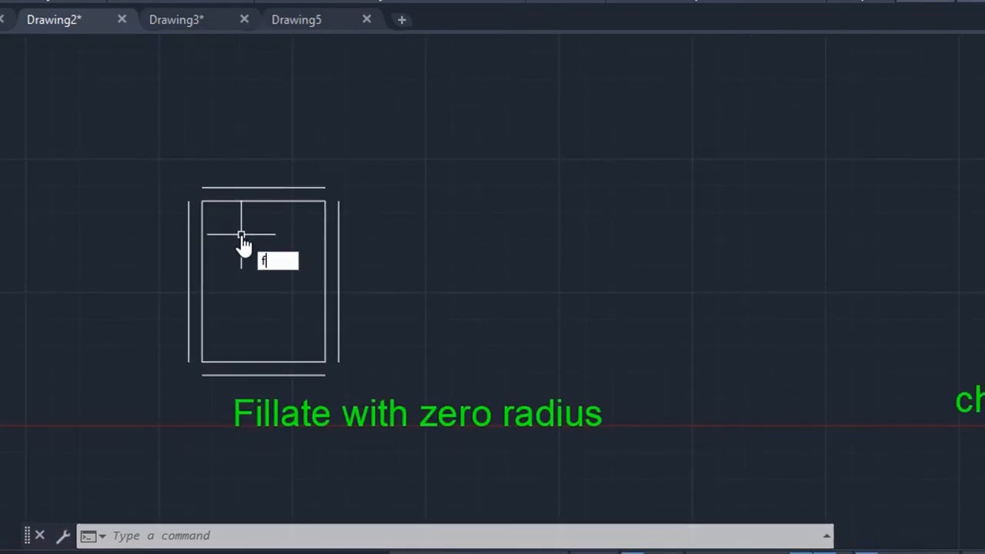
pyautogui.press('Return')
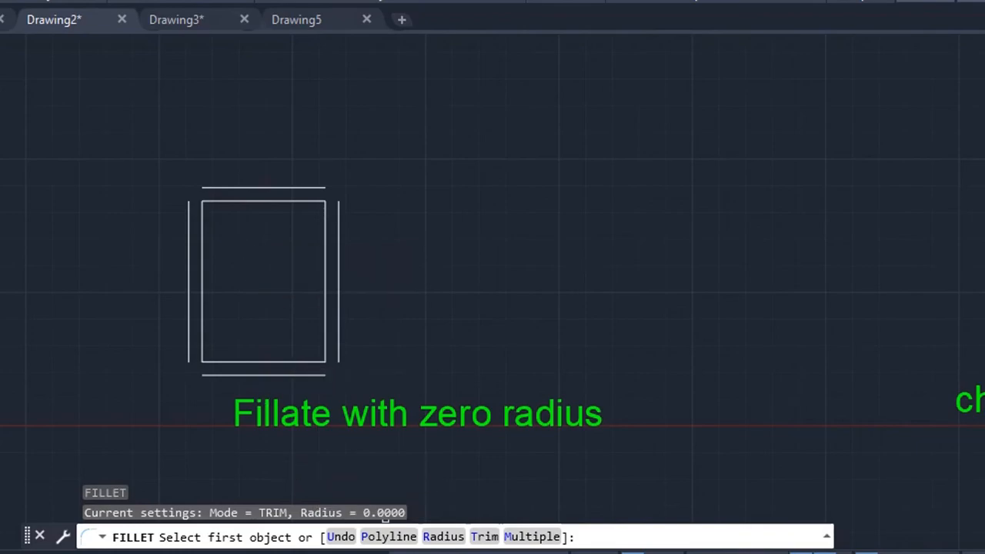
pyautogui.click(443, 536)
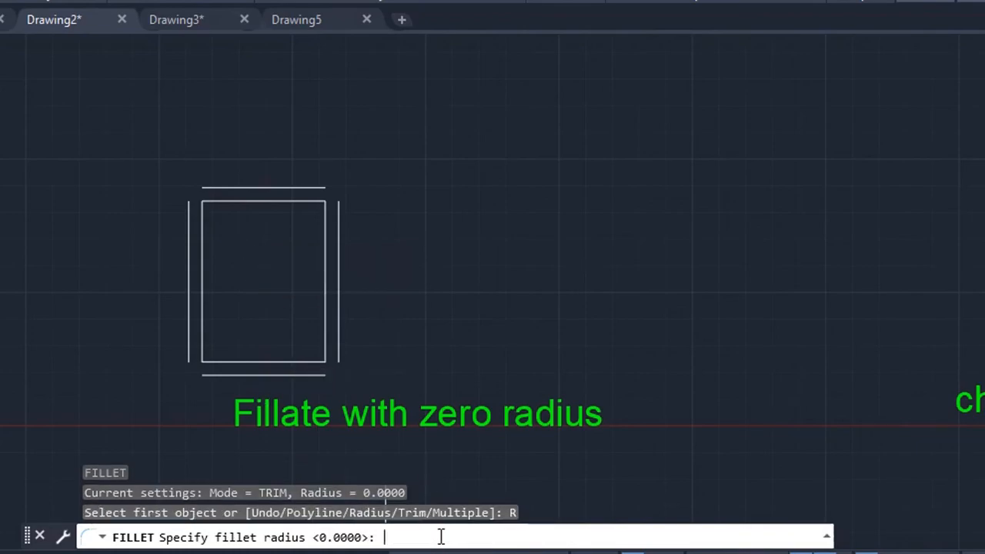
pyautogui.press('Return')
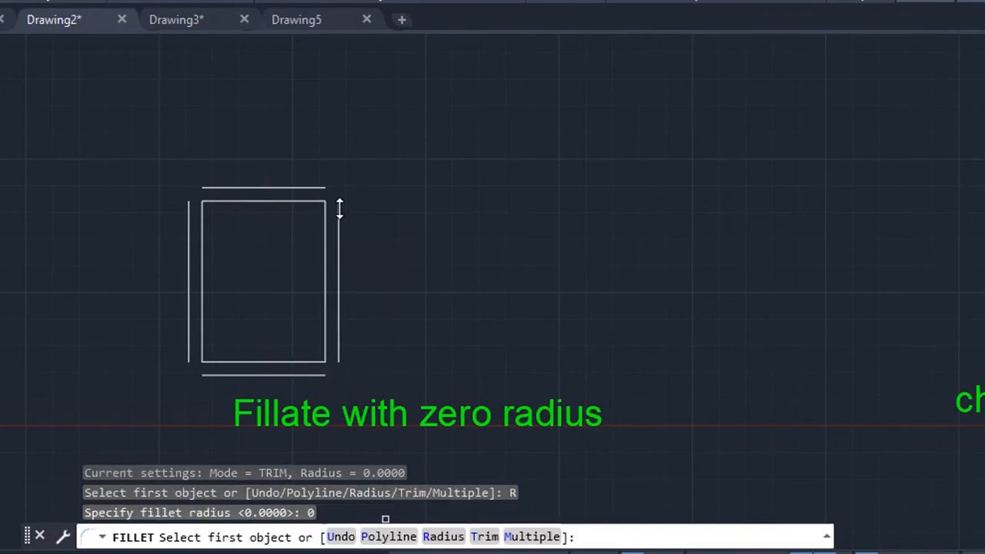
pyautogui.click(189, 221)
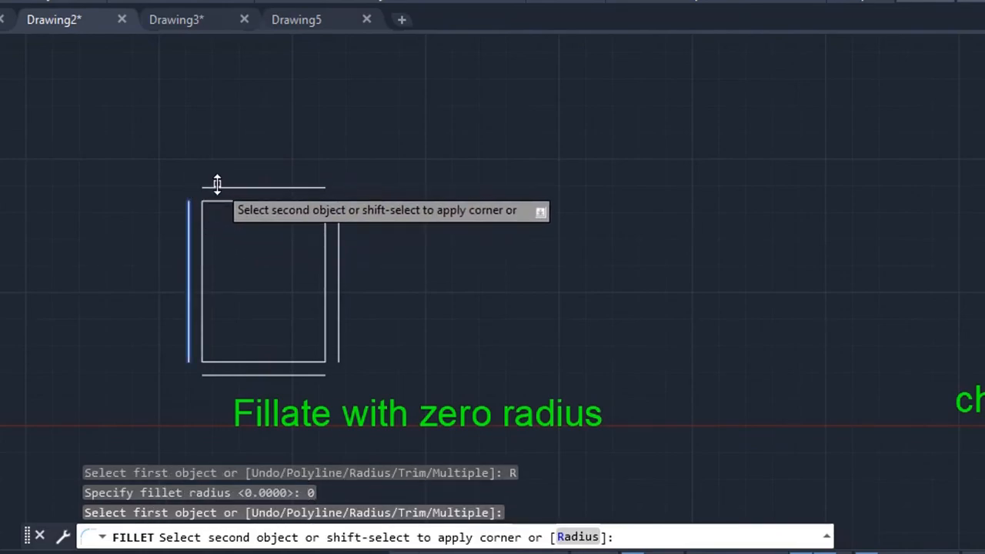
pyautogui.click(217, 188)
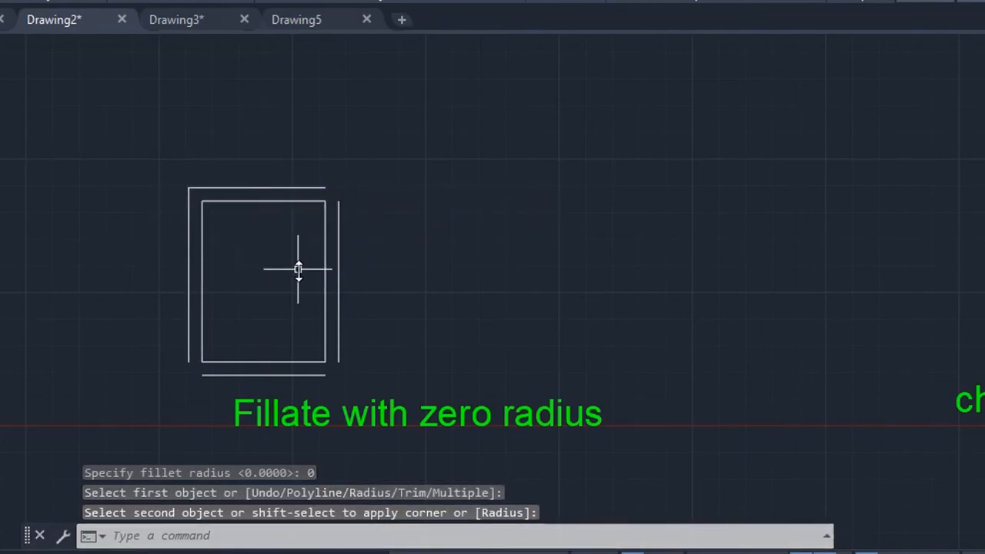
# Step: Close the upper-right, lower-right and lower-left corners of the outer lines with the same zero-radius Fillet
pyautogui.press('Return')
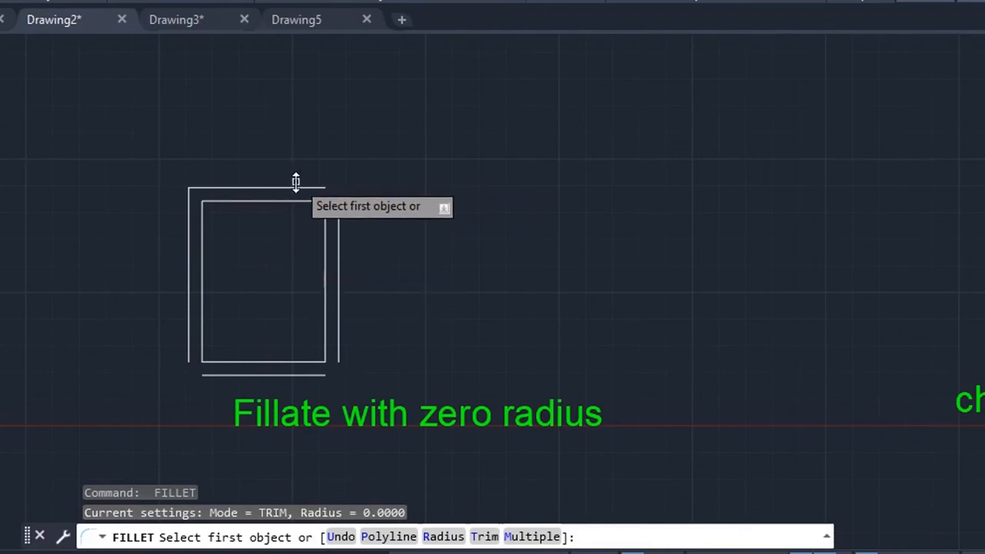
pyautogui.click(298, 188)
pyautogui.click(339, 300)
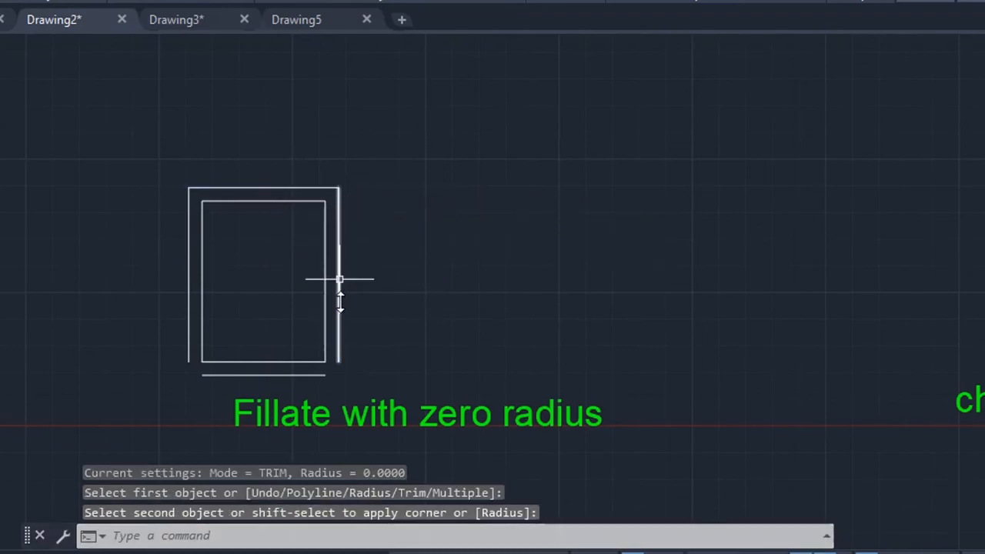
pyautogui.press('Return')
pyautogui.click(340, 348)
pyautogui.click(323, 374)
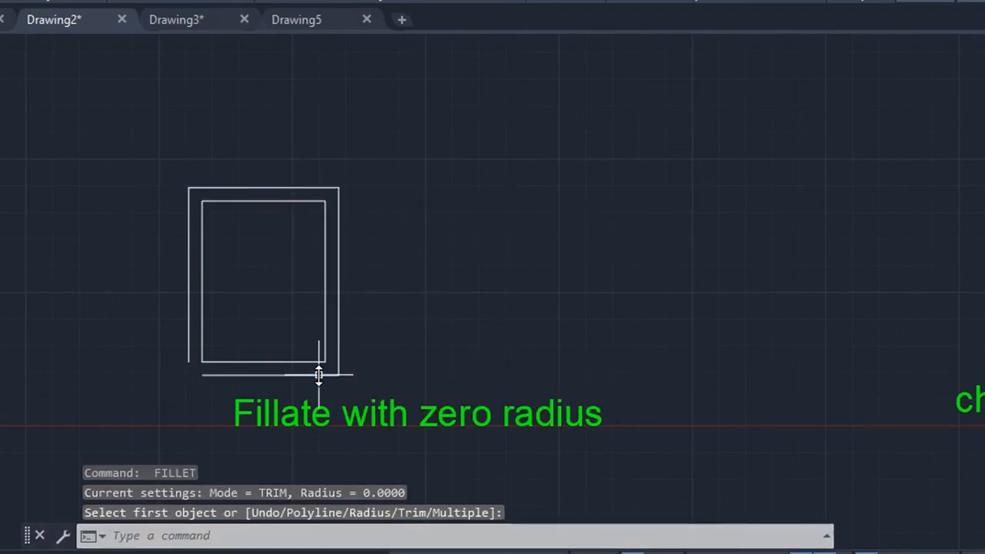
pyautogui.press('Return')
pyautogui.click(189, 350)
pyautogui.click(212, 375)
pyautogui.press('Return')
pyautogui.press('Escape')
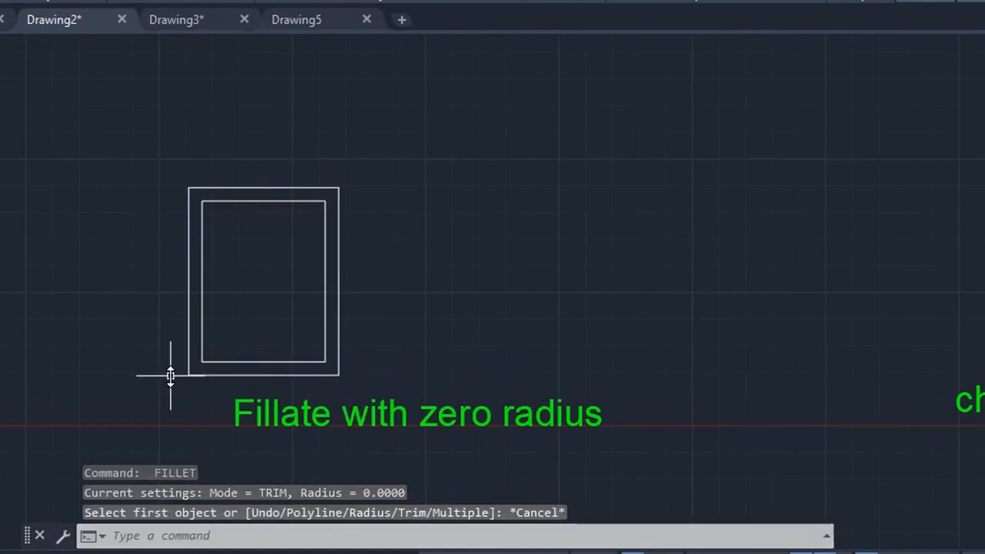
# Step: Chamfer the lower-left corner below the hatched curve in the "champer by distance" example with both distances set to 5
pyautogui.scroll(-3, 197, 361)
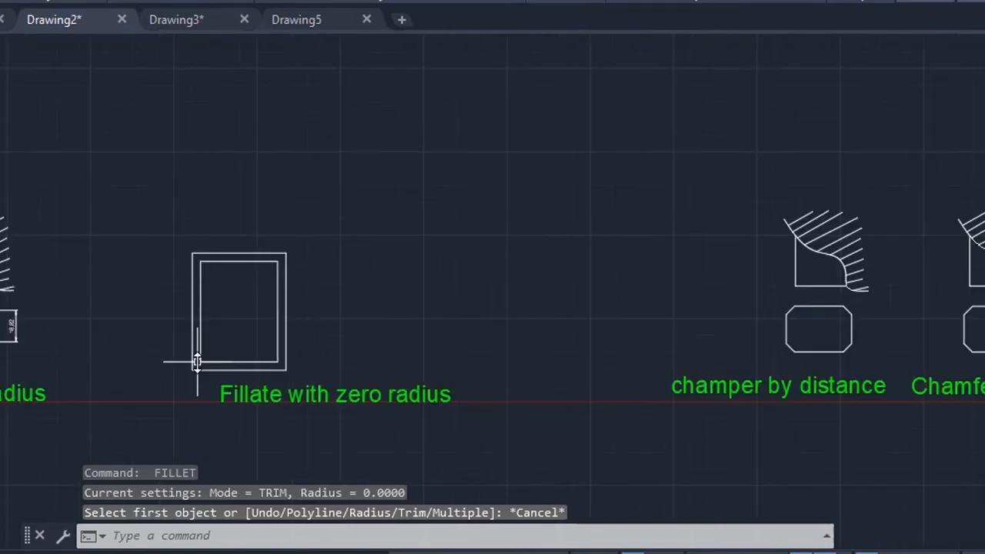
pyautogui.scroll(2, 165, 269)
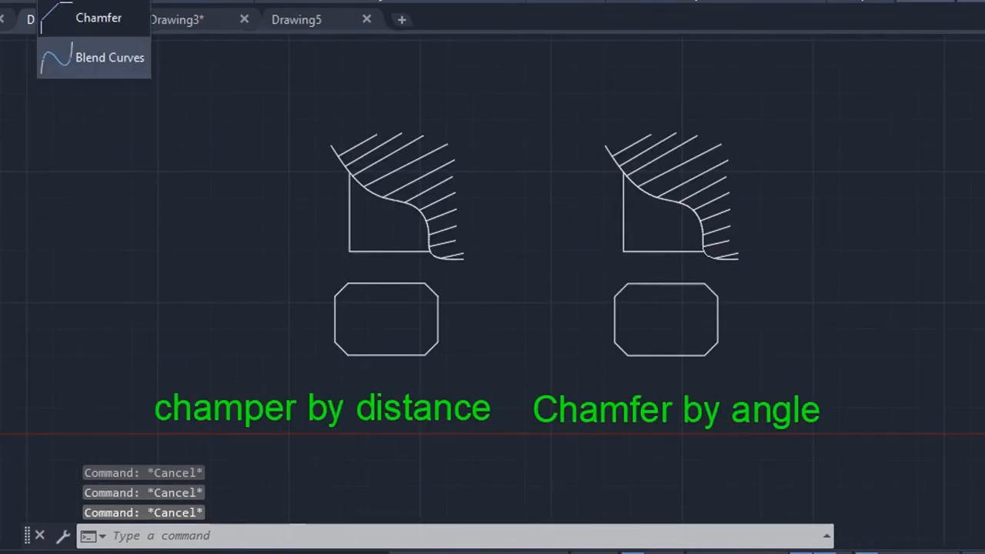
pyautogui.click(70, 19)
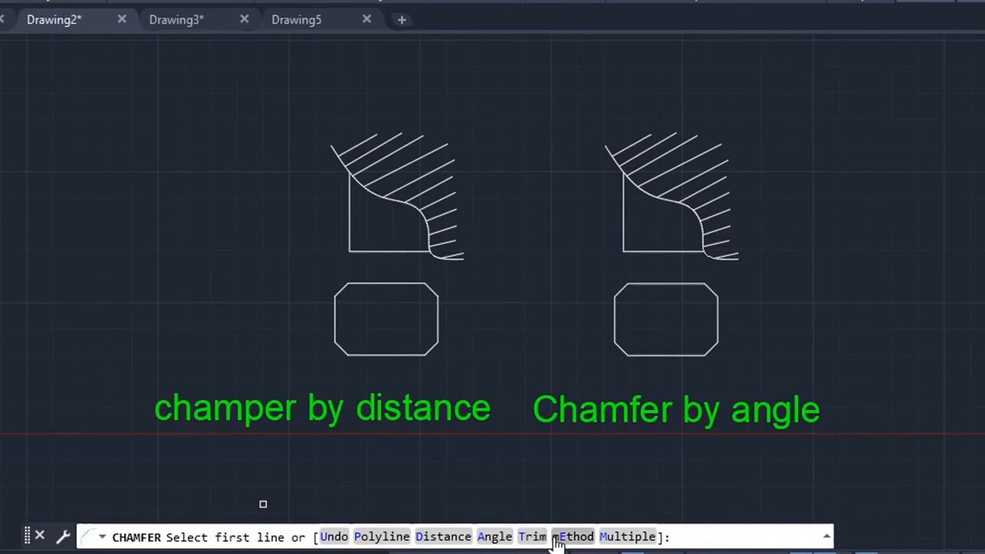
pyautogui.click(444, 538)
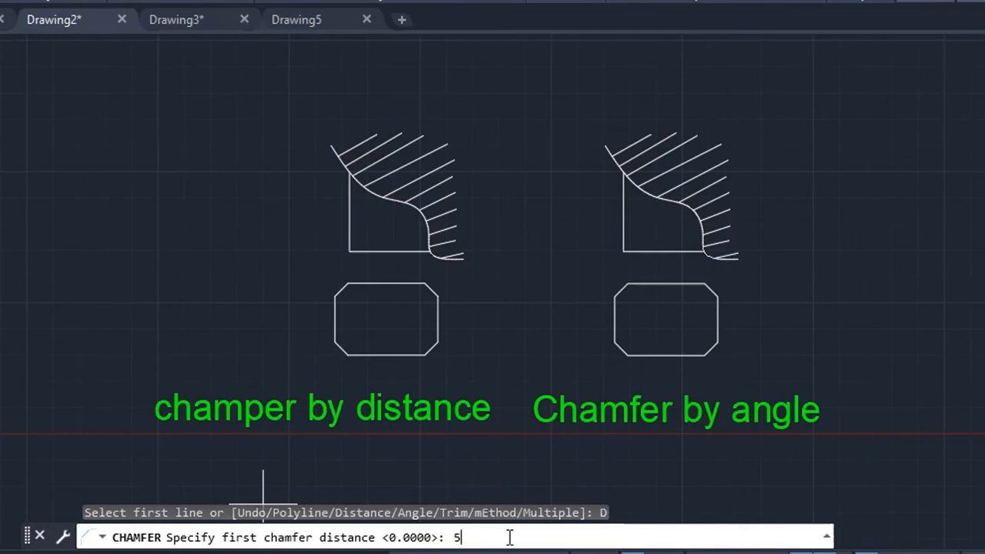
pyautogui.write('5')
pyautogui.press('Return')
pyautogui.write('5')
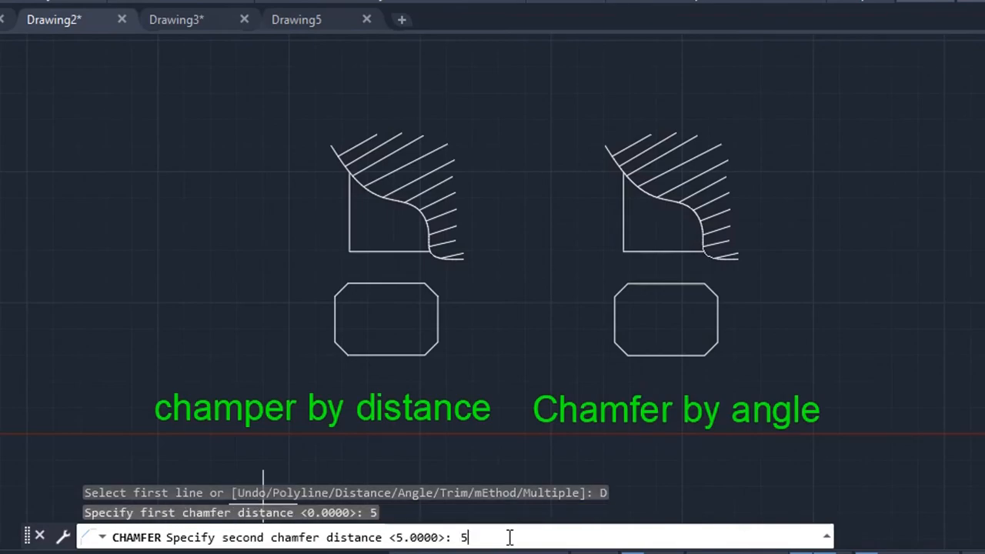
pyautogui.press('Return')
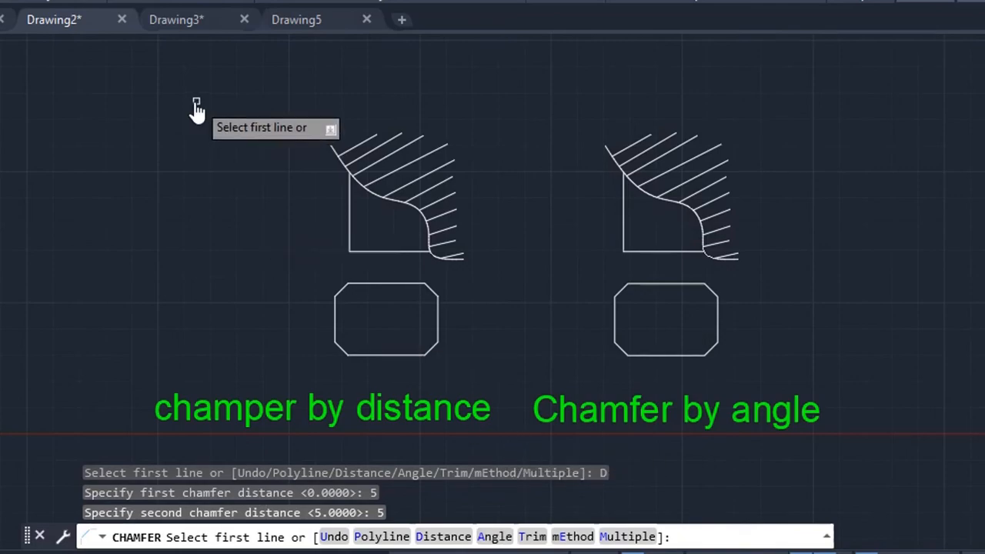
pyautogui.scroll(2, 338, 245)
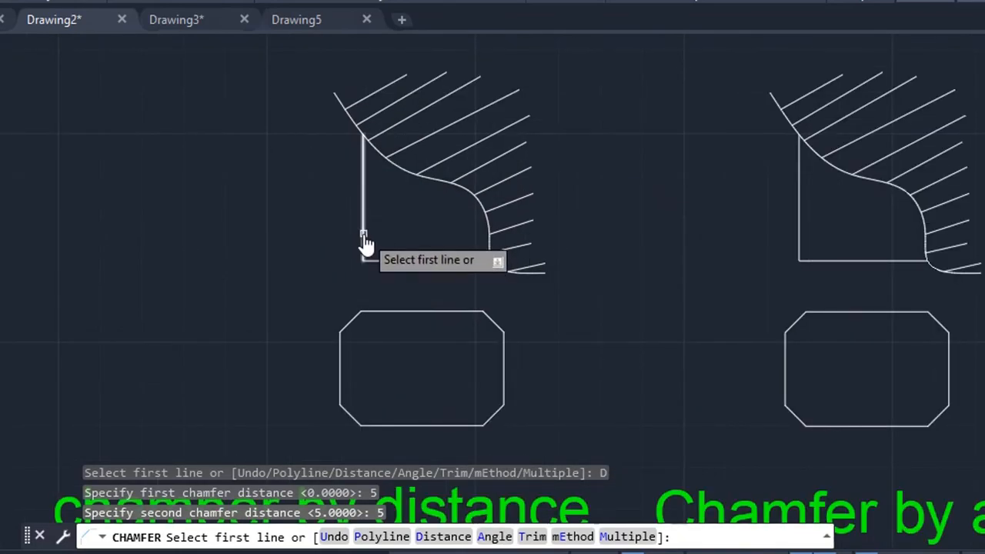
pyautogui.click(364, 244)
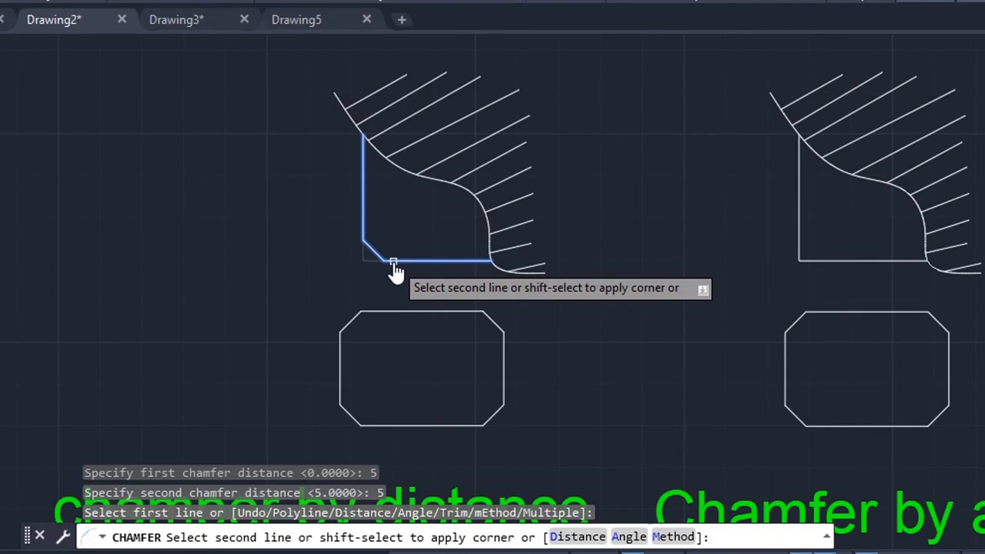
pyautogui.click(393, 265)
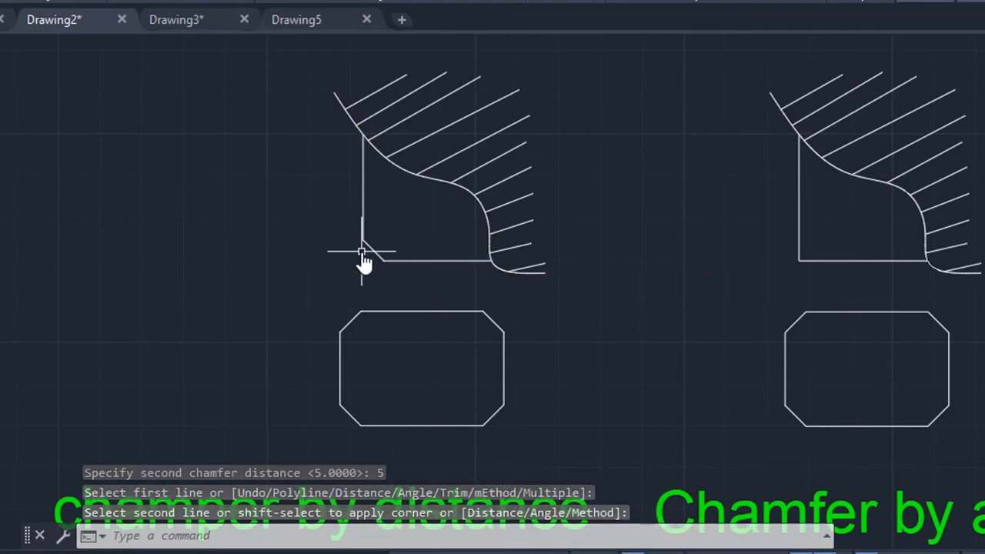
# Step: Undo the chamfer on the lower-left corner of the "champer by distance" example
pyautogui.moveTo(409, 235); pyautogui.dragTo(374, 224, button='middle')
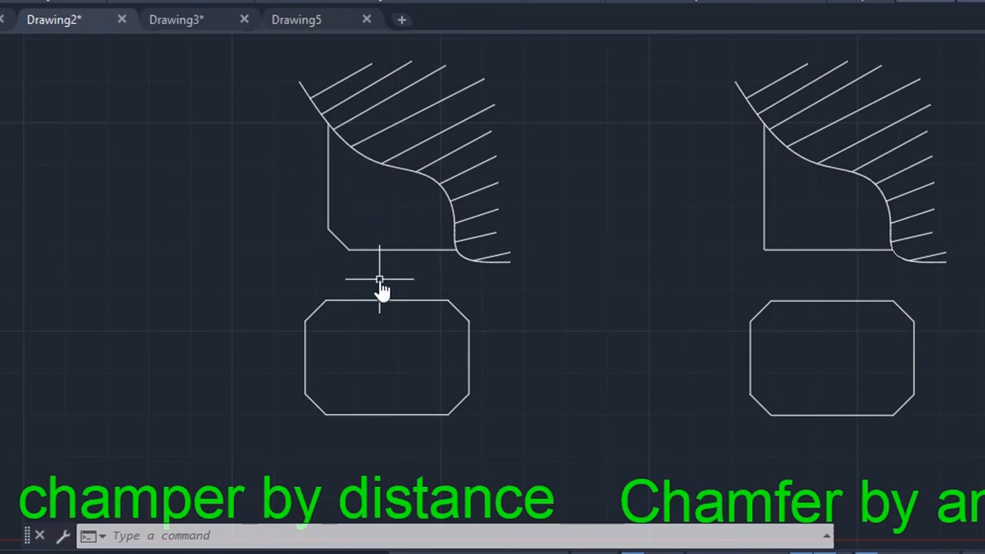
pyautogui.moveTo(411, 280); pyautogui.dragTo(368, 266, button='middle')
pyautogui.hotkey('ctrl', 'z')
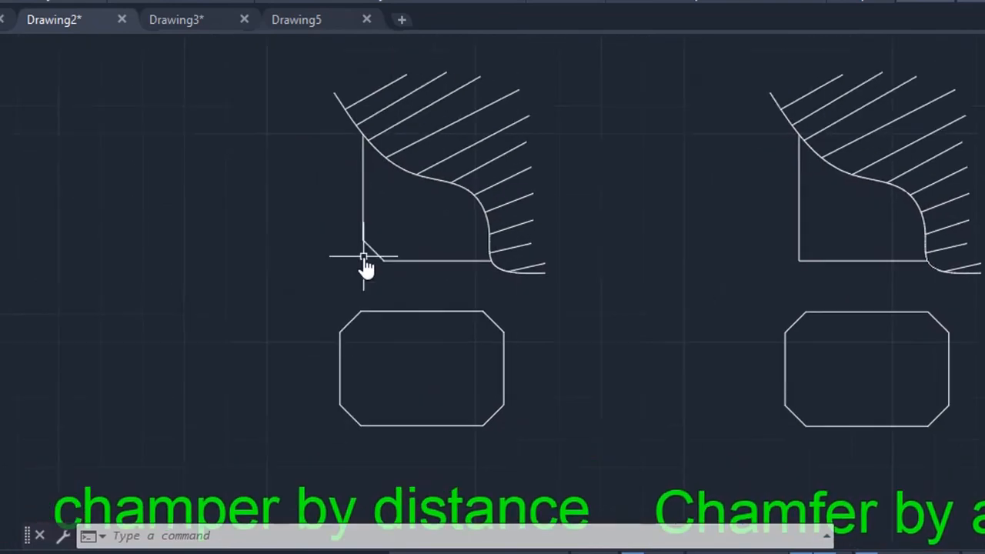
pyautogui.hotkey('ctrl', 'z')
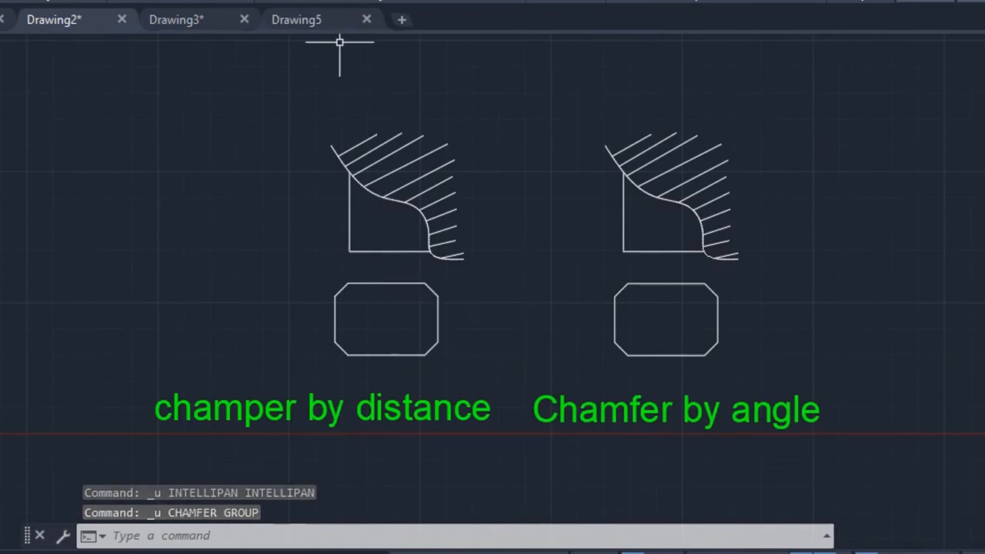
# Step: Chamfer the lower-left corner below the hatched curve in the "champer by distance" example, using 10 along the horizontal line and 5 along the vertical
pyautogui.click(339, 1)
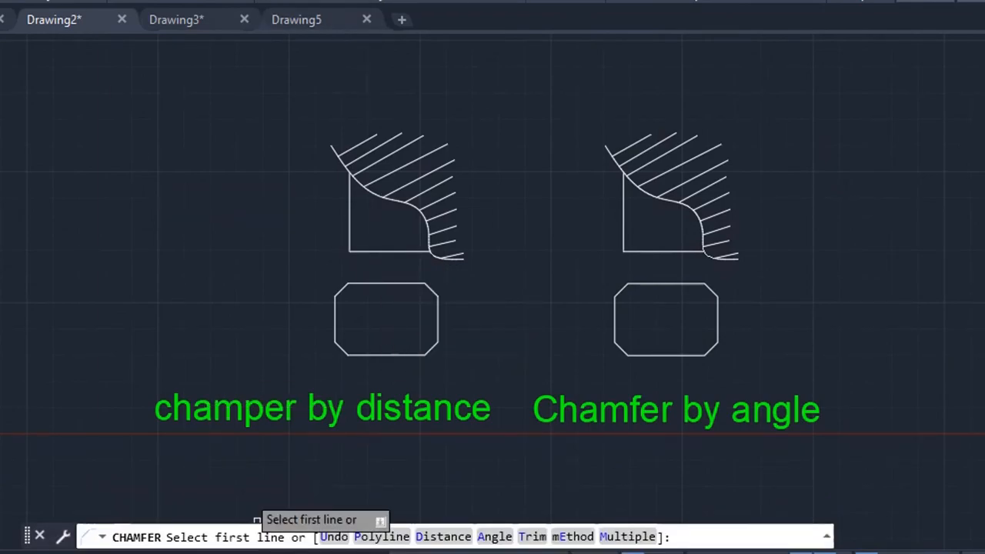
pyautogui.click(444, 536)
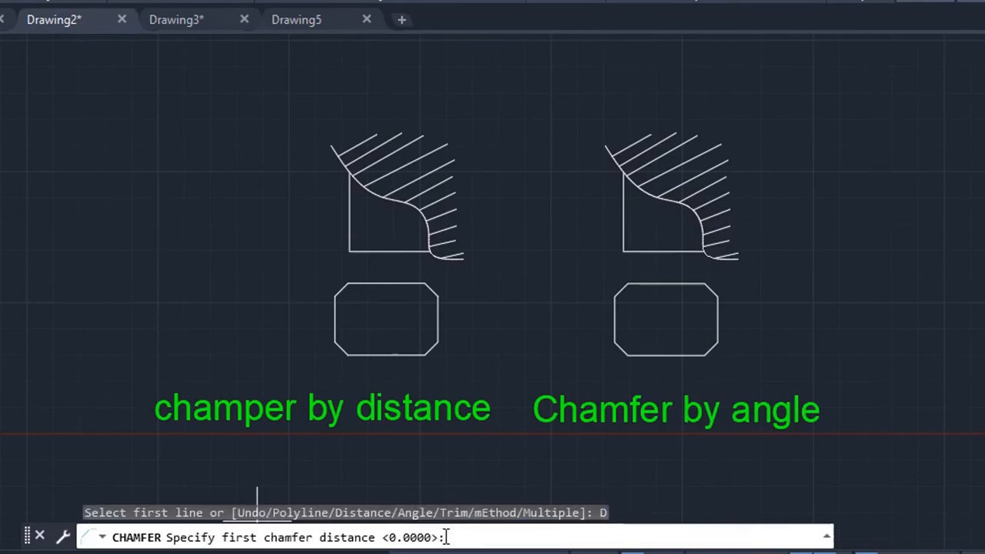
pyautogui.press('Return')
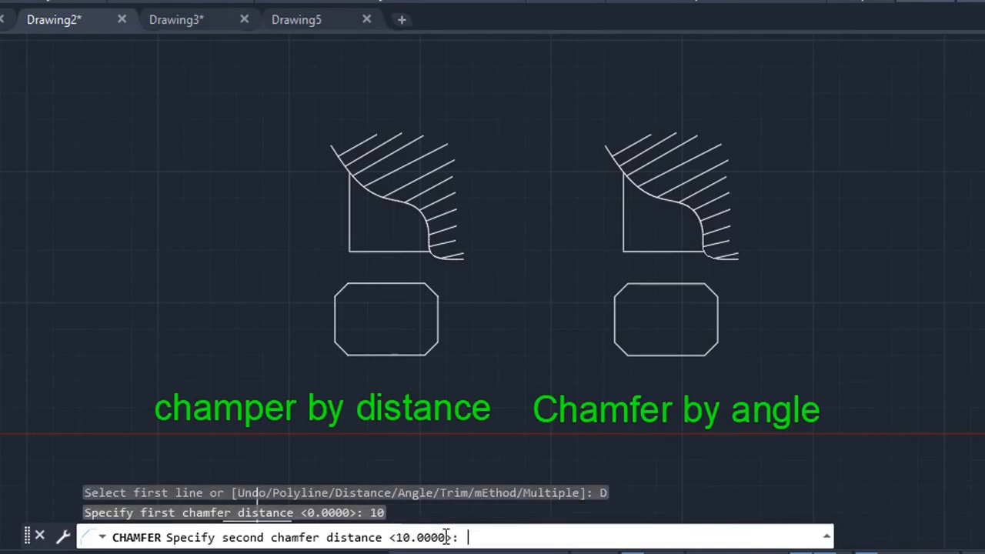
pyautogui.write('5')
pyautogui.press('Return')
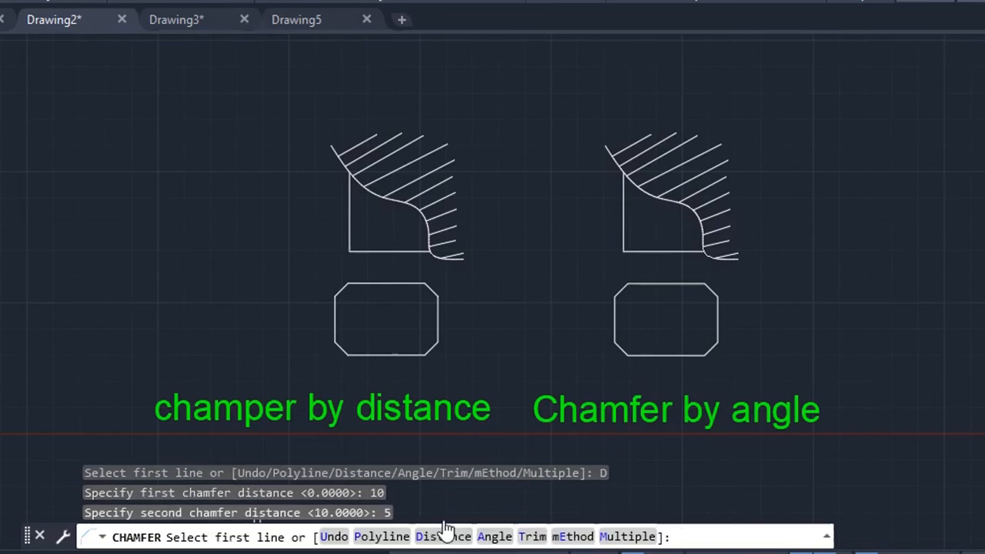
pyautogui.click(373, 251)
pyautogui.click(349, 221)
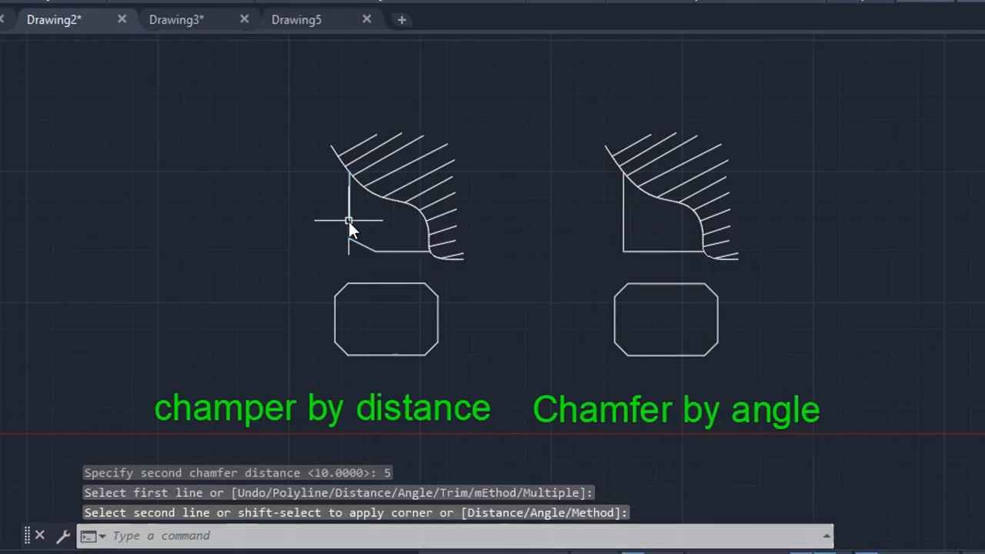
# Step: Chamfer the lower-left corner below the hatched curve in the "Chamfer by angle" example with length 5 on the horizontal line and angle 45
pyautogui.scroll(4, 377, 298)
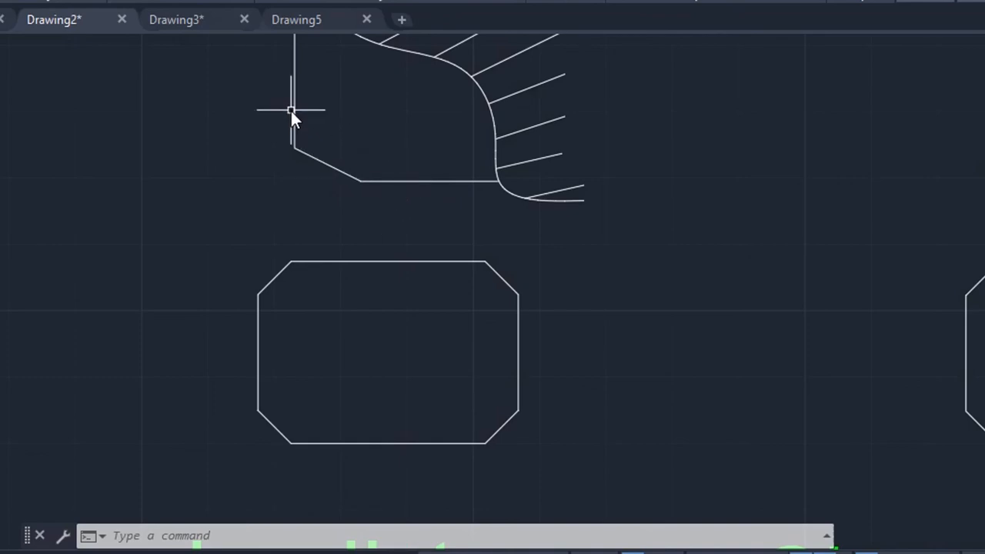
pyautogui.scroll(-2, 387, 188)
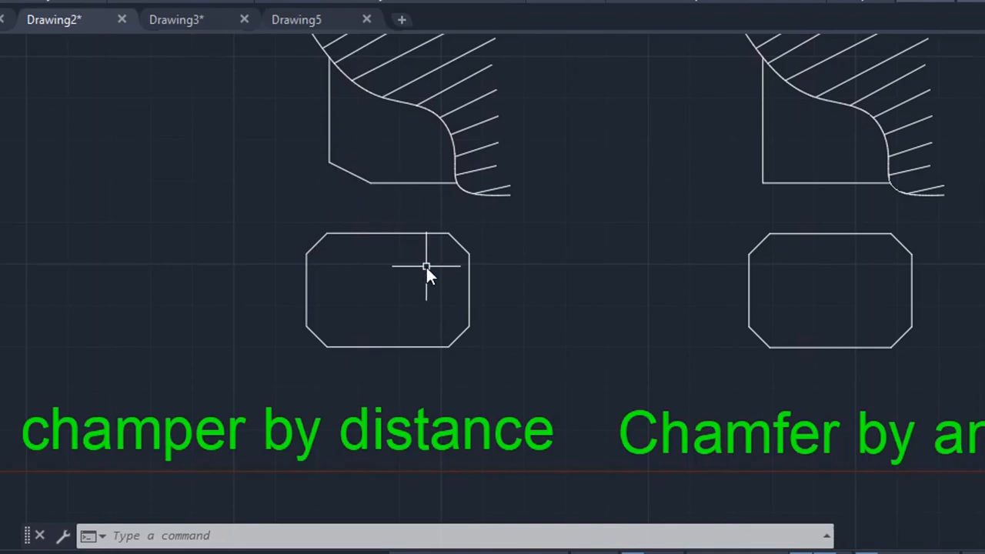
pyautogui.scroll(-2, 427, 267)
pyautogui.moveTo(520, 267); pyautogui.dragTo(276, 267, button='middle')
pyautogui.scroll(2, 441, 266)
pyautogui.moveTo(442, 266); pyautogui.dragTo(390, 304, button='middle')
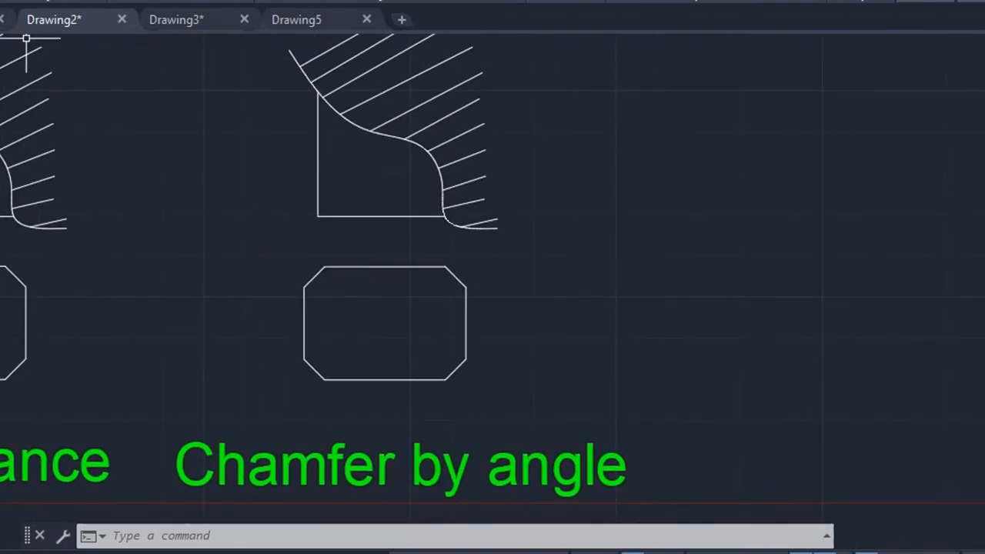
pyautogui.click(9, 2)
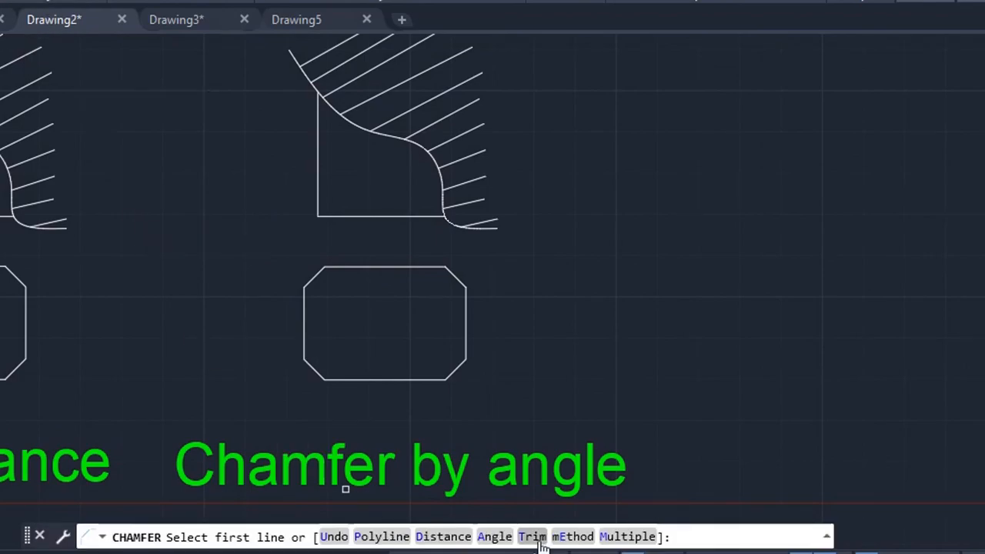
pyautogui.click(495, 536)
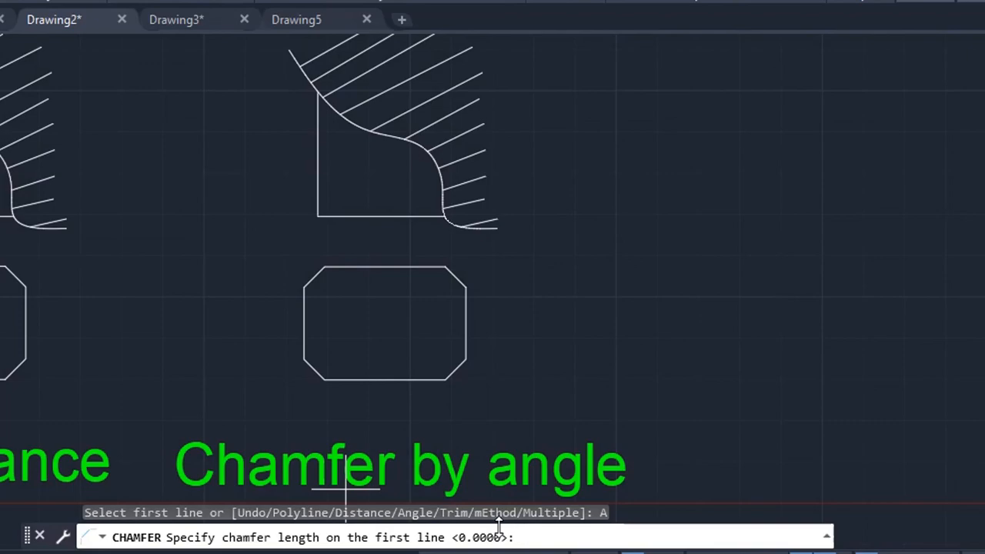
pyautogui.write('5')
pyautogui.press('Return')
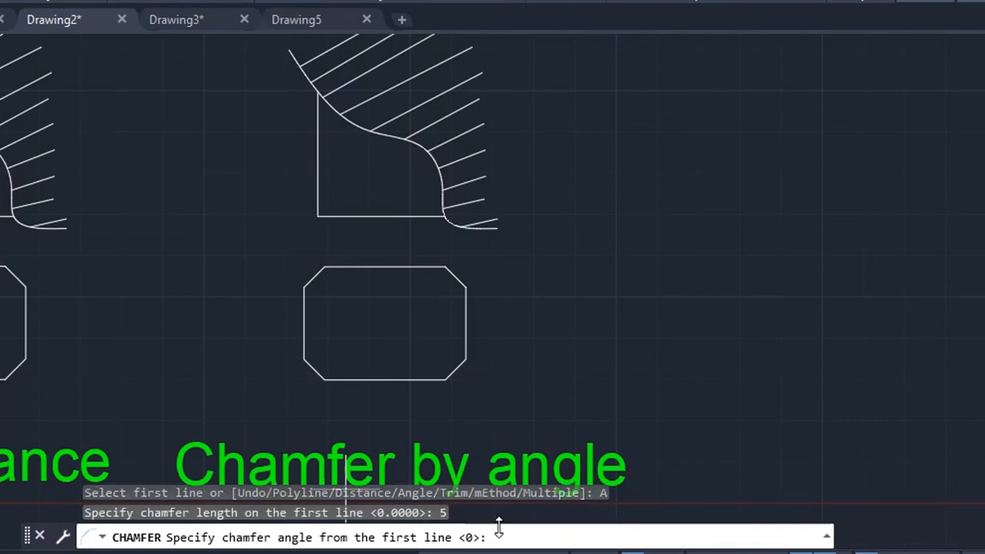
pyautogui.press('Return')
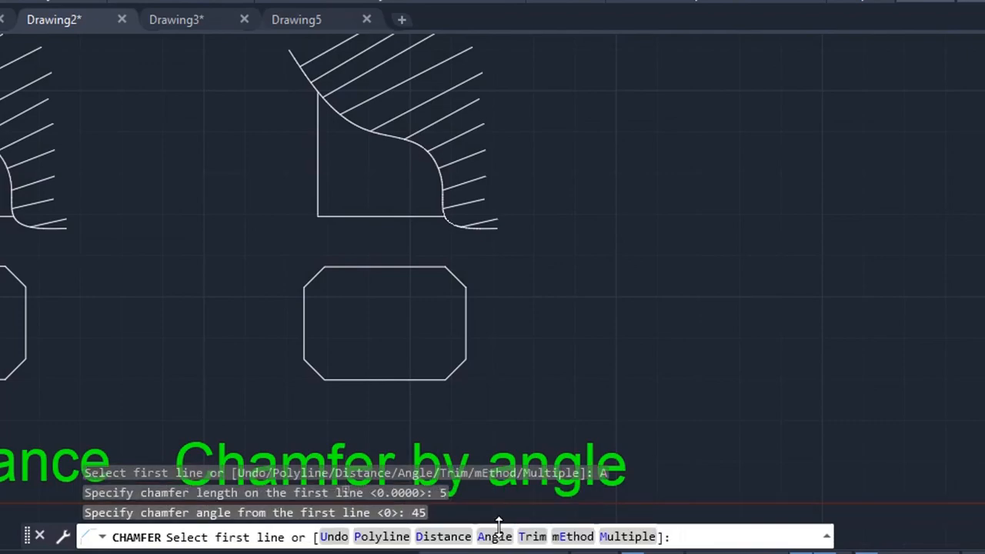
pyautogui.click(370, 215)
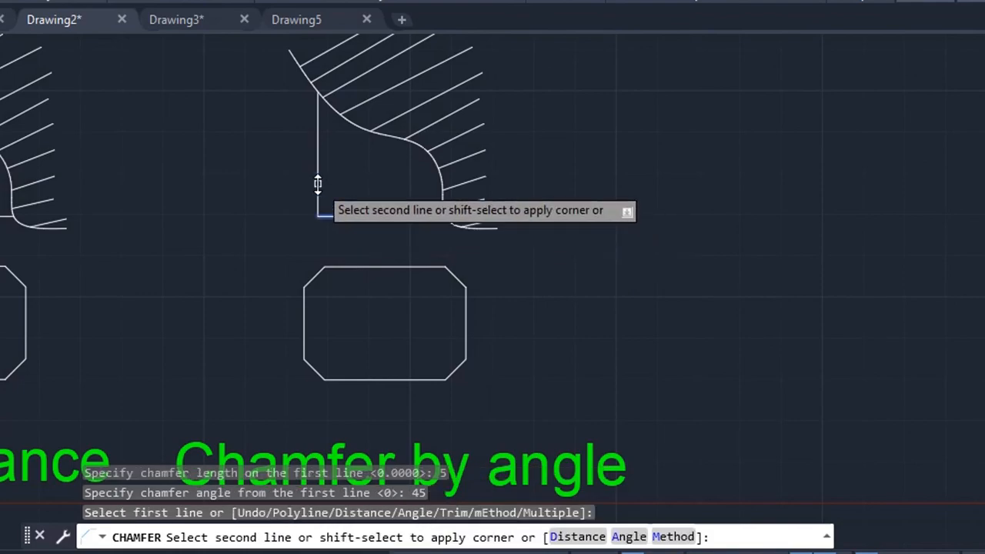
pyautogui.click(317, 183)
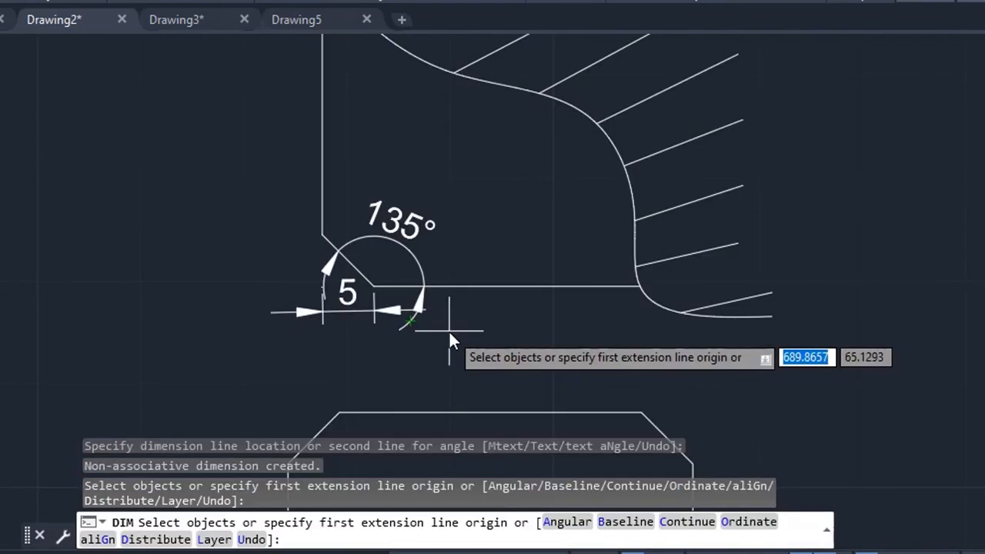
# Step: Finish dimensioning the chamfered corner in the "Chamfer by angle" example and bring both chamfer examples into view
pyautogui.scroll(-2, 449, 330)
pyautogui.moveTo(449, 330); pyautogui.dragTo(546, 135, button='middle')
pyautogui.scroll(-2, 559, 248)
pyautogui.moveTo(321, 281)
pyautogui.mouseDown(button='middle')
pyautogui.moveTo(428, 284)
pyautogui.moveTo(355, 290)
pyautogui.mouseUp(button='middle')
pyautogui.scroll(-2, 430, 282)
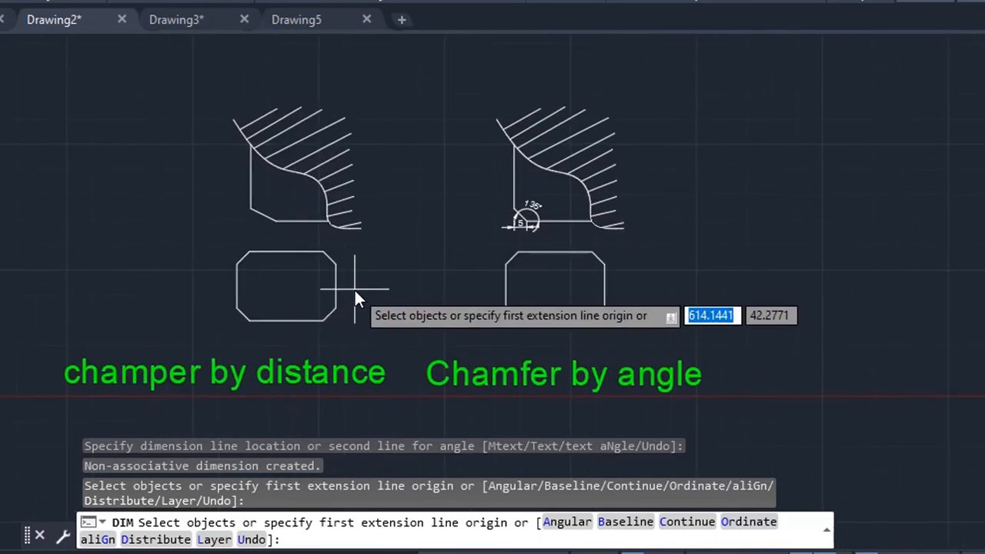
pyautogui.press('Escape')
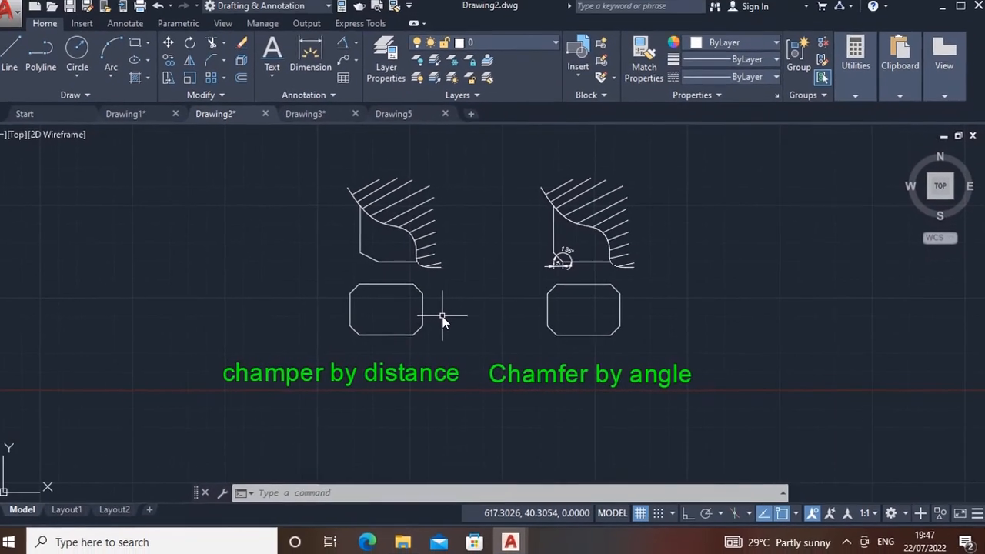